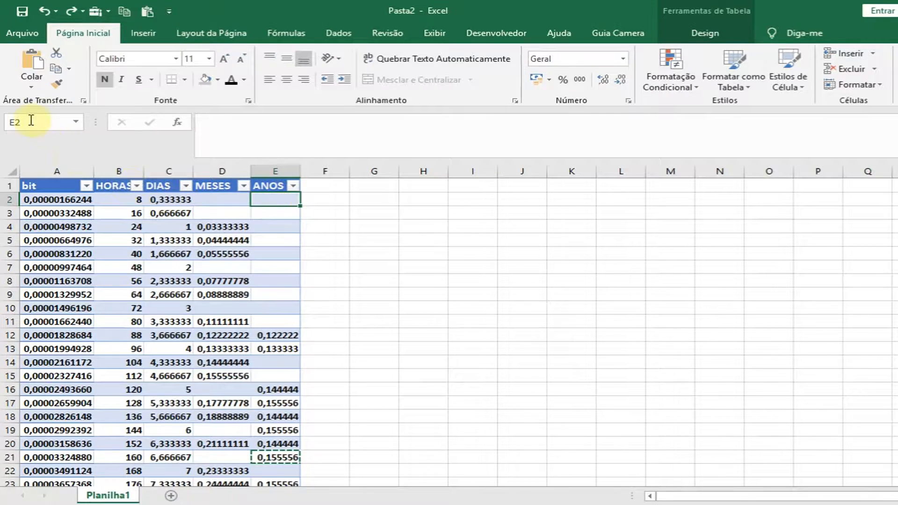
# Examine which cells in the table's ANOS column are blank.
pyautogui.moveTo(22, 126); pyautogui.dragTo(255, 201)
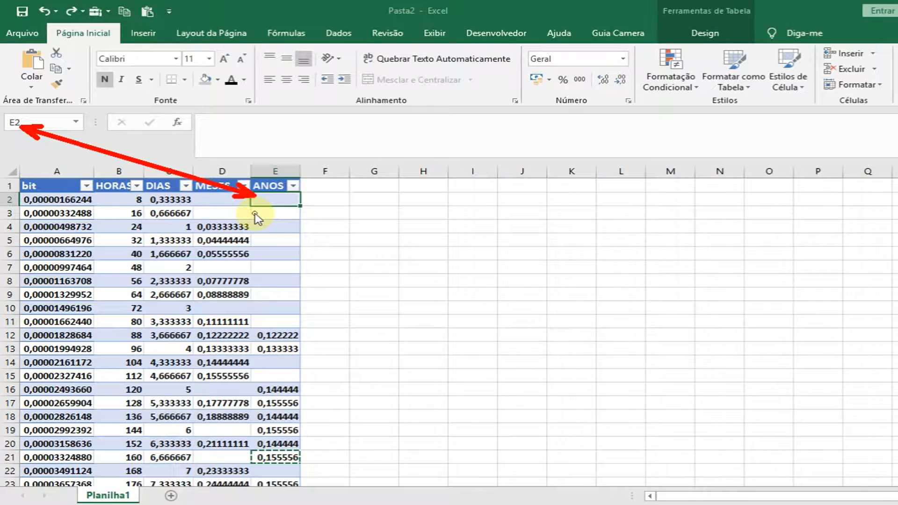
pyautogui.click(279, 239)
pyautogui.click(274, 267)
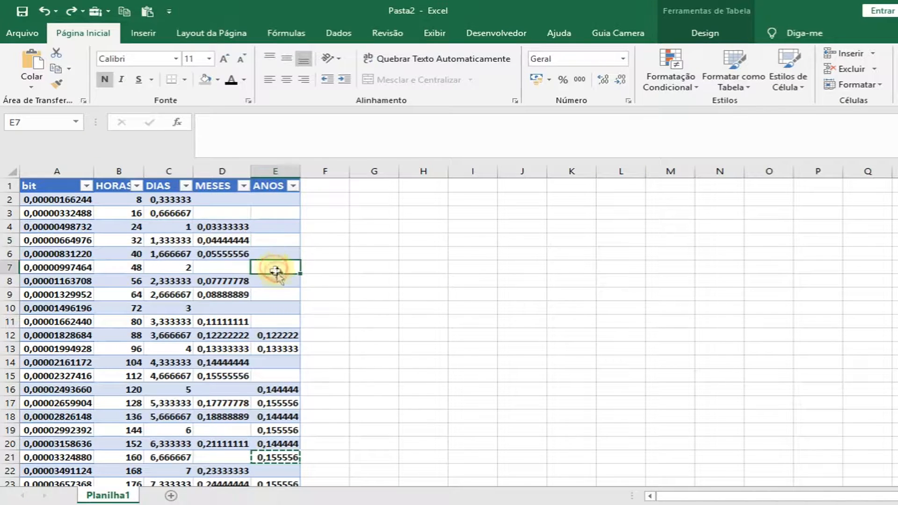
pyautogui.click(274, 282)
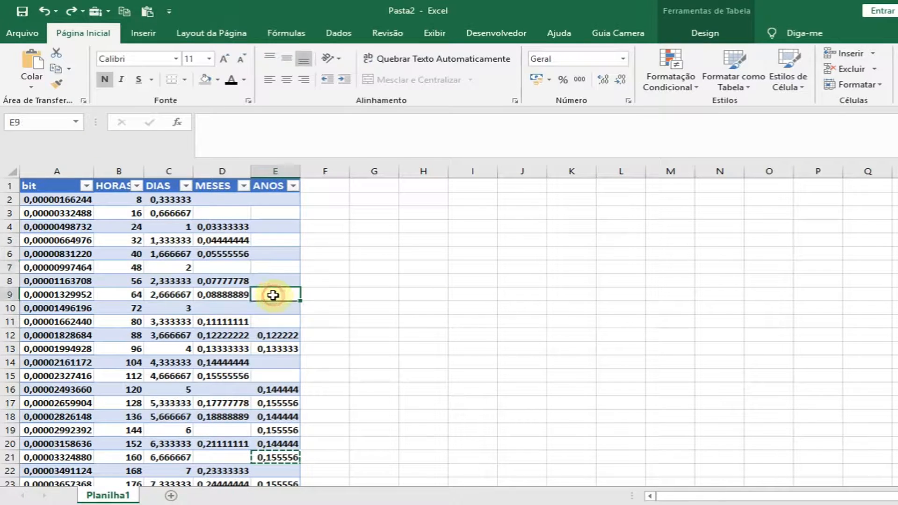
pyautogui.click(274, 266)
pyautogui.click(275, 253)
pyautogui.click(275, 311)
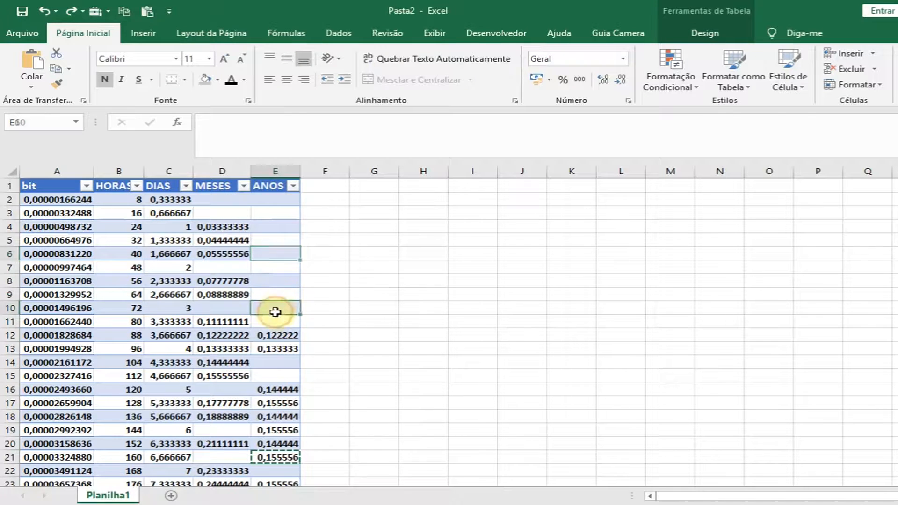
pyautogui.click(273, 329)
pyautogui.click(281, 266)
pyautogui.moveTo(281, 214); pyautogui.dragTo(348, 267)
pyautogui.click(290, 237)
pyautogui.click(264, 201)
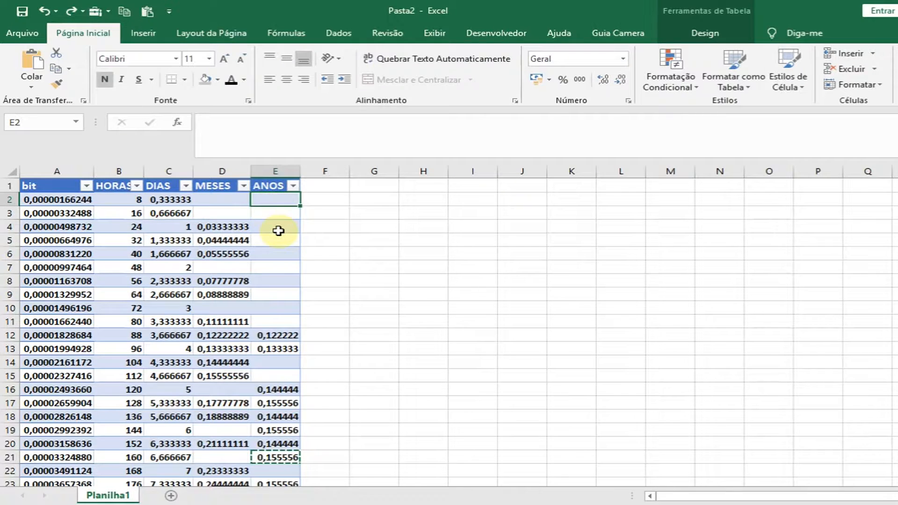
# Extend the selection cell by cell over the blank ANOS cells E2:E11.
pyautogui.hotkey('ctrl', 'shift', 'Down')
pyautogui.press('Up')
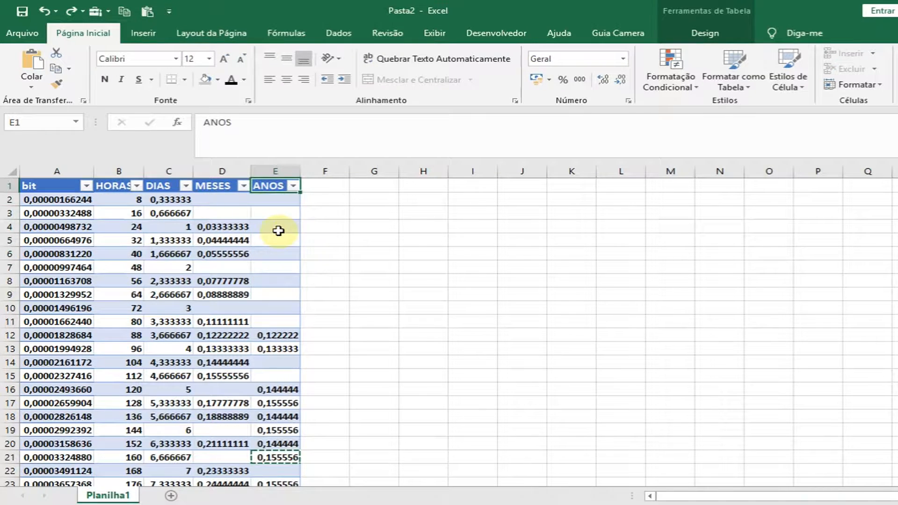
pyautogui.press('Down')
pyautogui.hotkey('shift', 'Down')
pyautogui.hotkey('shift', 'Down')
pyautogui.hotkey('shift', 'Down')
pyautogui.hotkey('shift', 'Down')
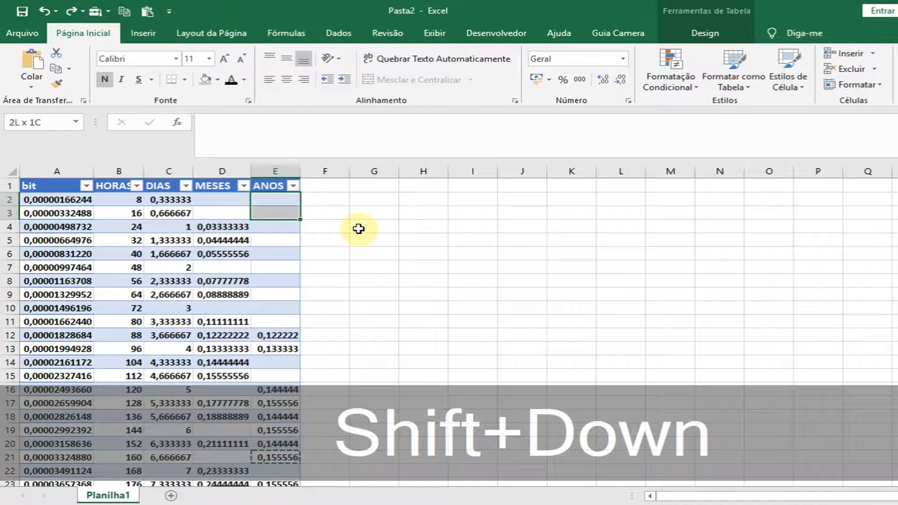
pyautogui.hotkey('shift', 'Down')
pyautogui.hotkey('shift', 'Down')
pyautogui.hotkey('shift', 'Down')
pyautogui.hotkey('shift', 'Down')
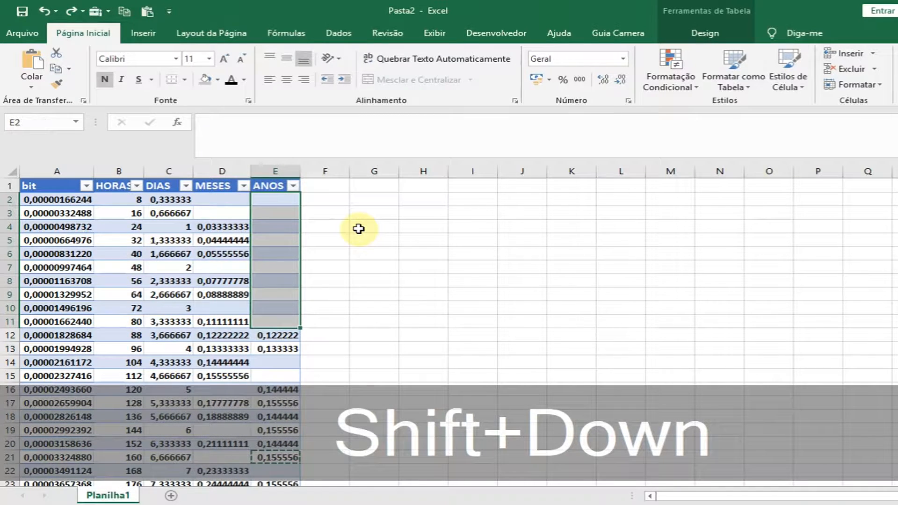
# Delete the table rows holding the blank ANOS cells E2:E11, E14:E15 and E22, and undo that deletion.
pyautogui.click(271, 186)
pyautogui.click(276, 200)
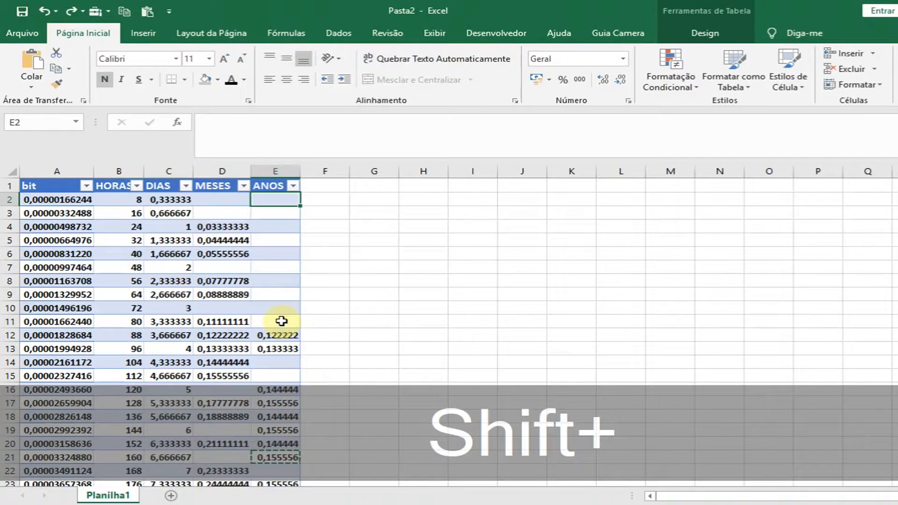
pyautogui.keyDown('shift'); pyautogui.click(281, 321); pyautogui.keyUp('shift')
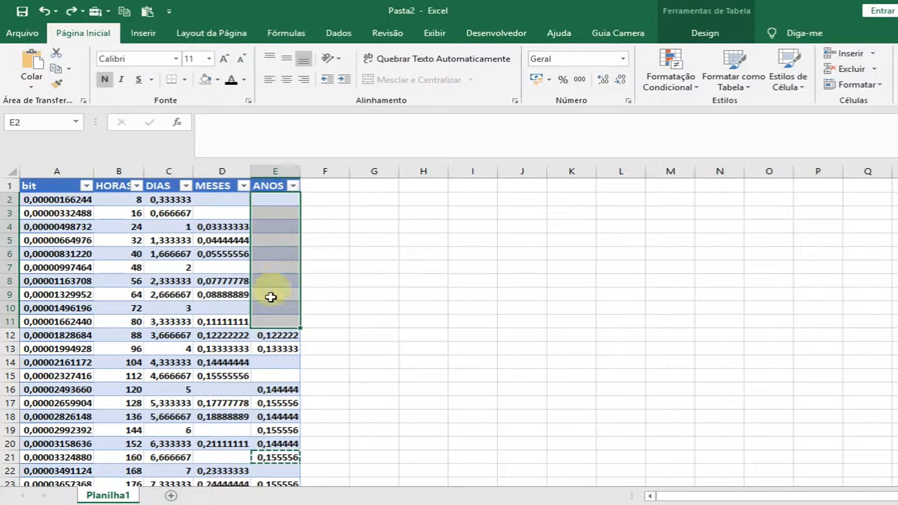
pyautogui.keyDown('ctrl'); pyautogui.click(284, 363); pyautogui.keyUp('ctrl')
pyautogui.keyDown('ctrl'); pyautogui.click(279, 378); pyautogui.keyUp('ctrl')
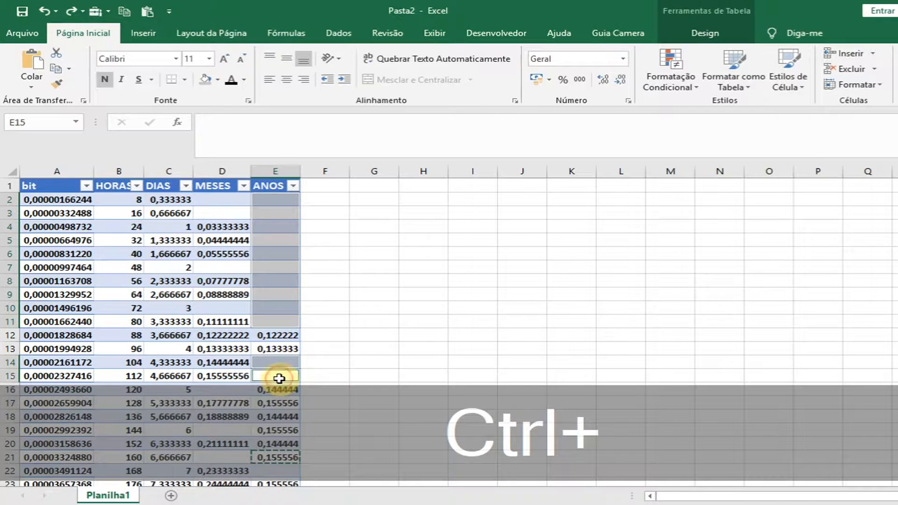
pyautogui.keyDown('ctrl'); pyautogui.click(280, 472); pyautogui.keyUp('ctrl')
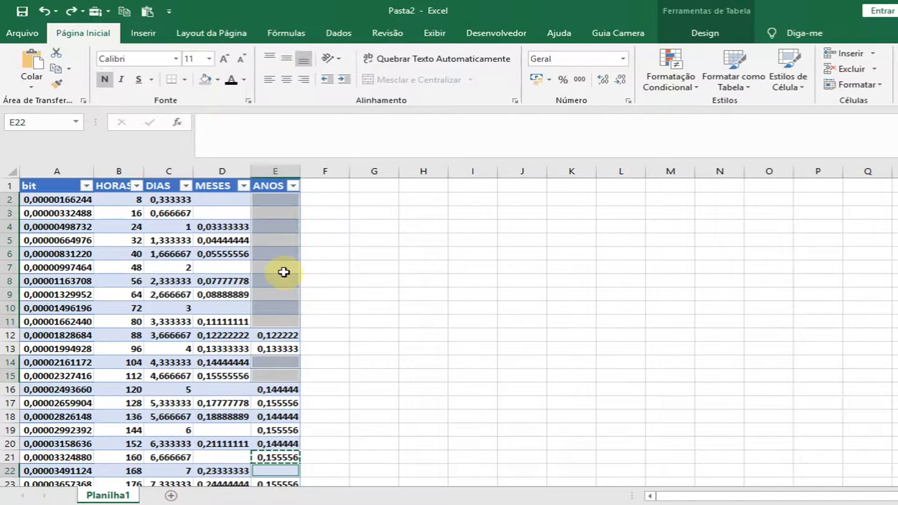
pyautogui.rightClick(284, 274)
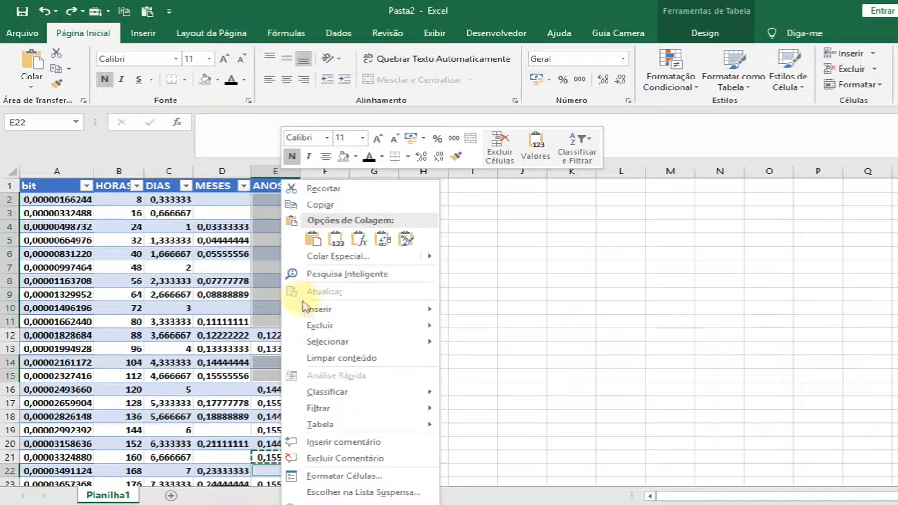
pyautogui.moveTo(361, 325)
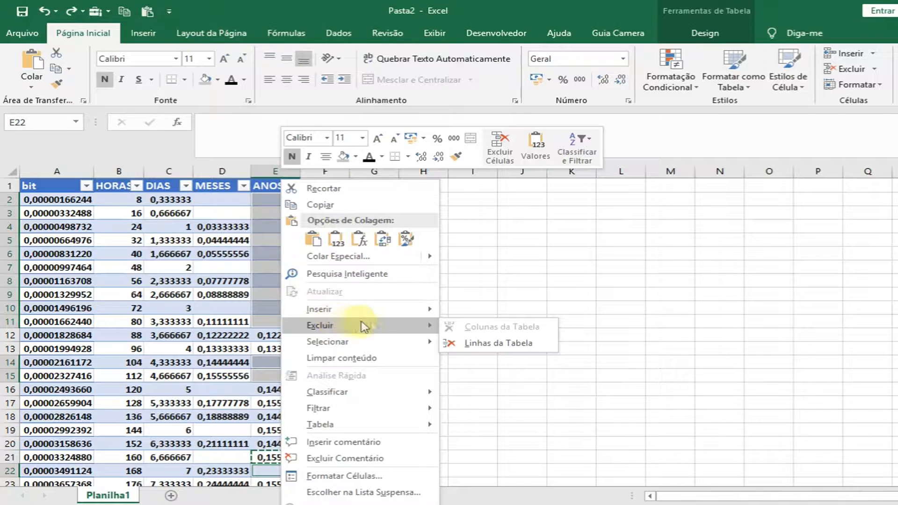
pyautogui.click(499, 344)
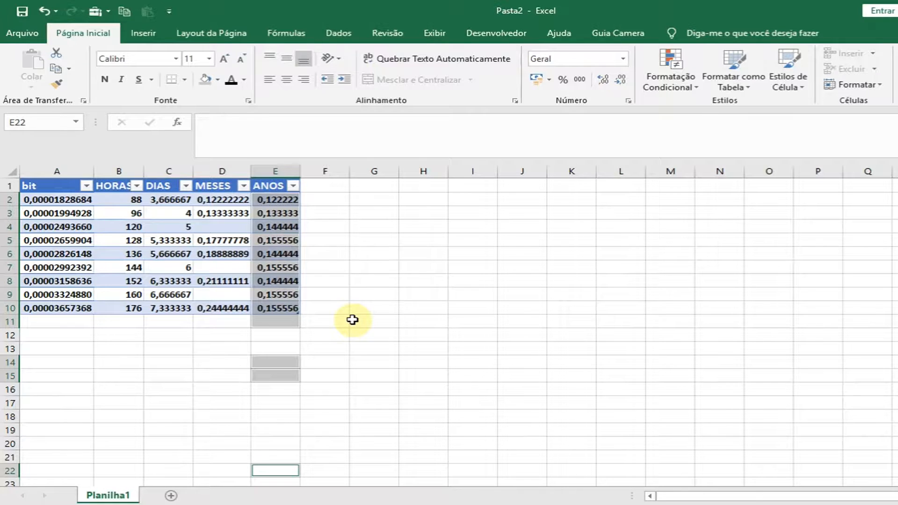
pyautogui.hotkey('ctrl', 'z')
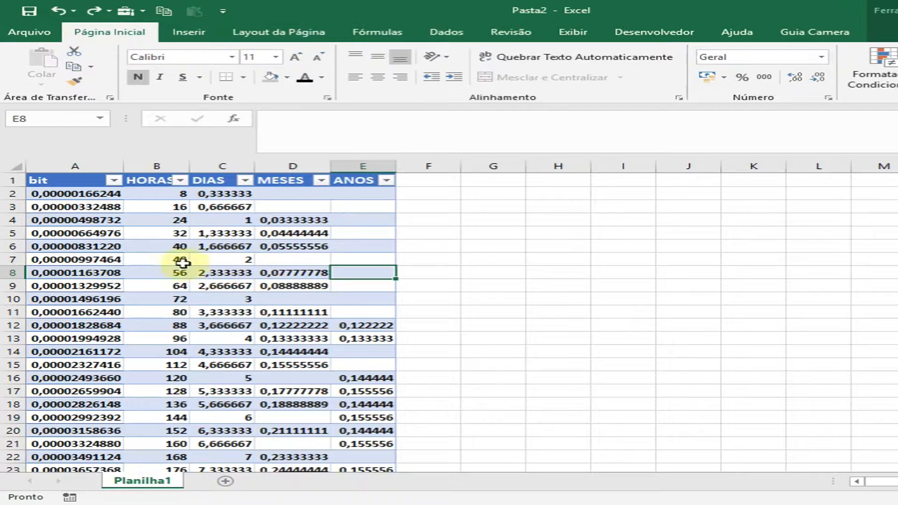
# Examine how the bit, HORAS, DIAS and MESES values correspond in row 6 and down the MESES column.
pyautogui.click(117, 246)
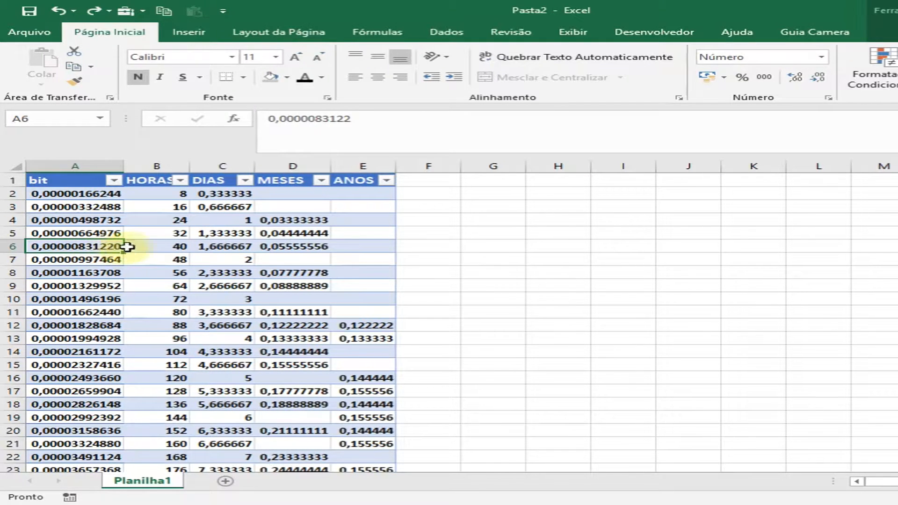
pyautogui.moveTo(105, 247); pyautogui.dragTo(160, 247)
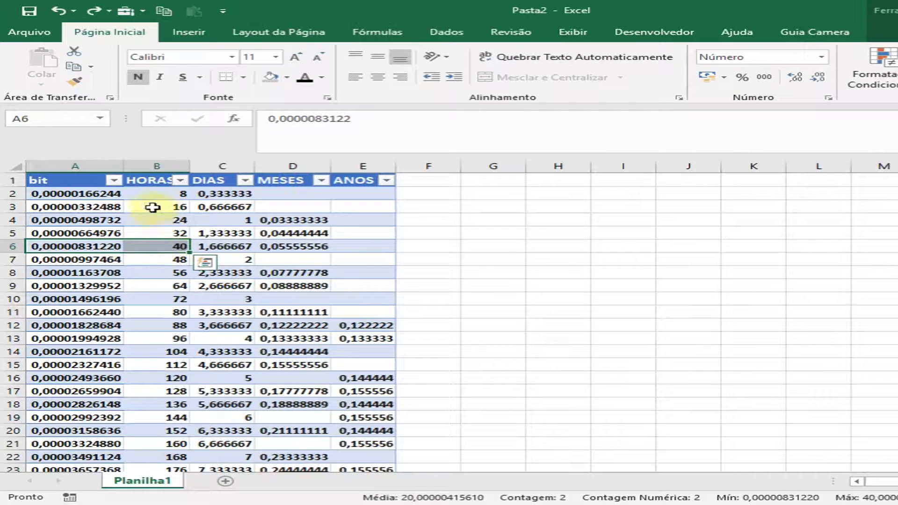
pyautogui.click(161, 176)
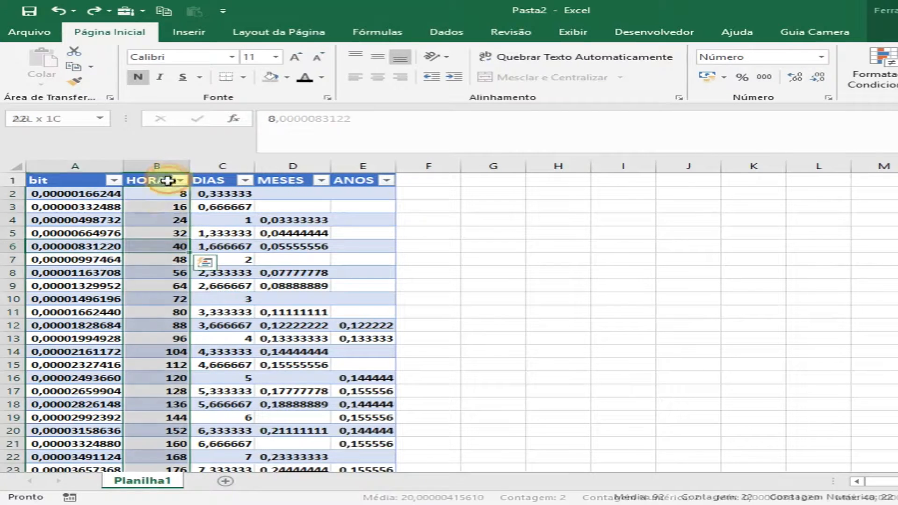
pyautogui.click(157, 247)
pyautogui.moveTo(224, 182); pyautogui.dragTo(226, 221)
pyautogui.click(219, 251)
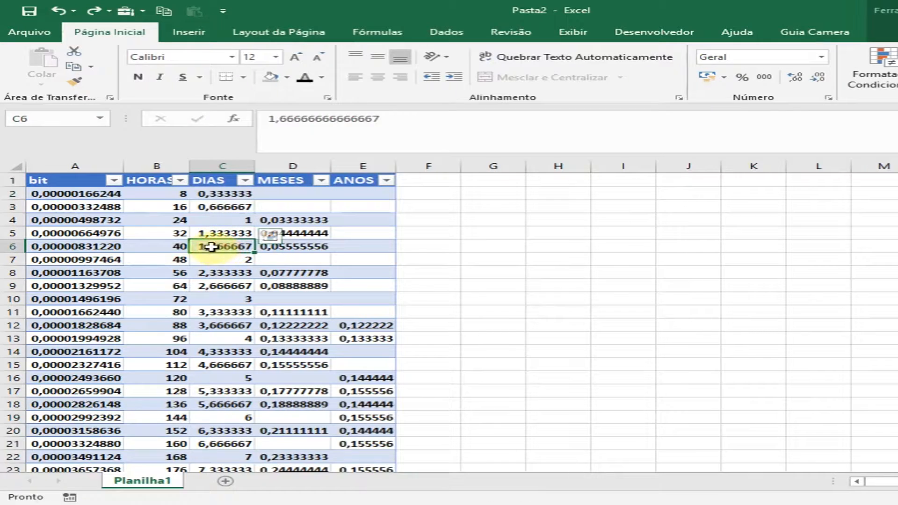
pyautogui.moveTo(170, 247); pyautogui.dragTo(229, 249)
pyautogui.click(225, 248)
pyautogui.moveTo(280, 184); pyautogui.dragTo(288, 233)
pyautogui.moveTo(214, 246); pyautogui.dragTo(295, 393)
pyautogui.click(301, 250)
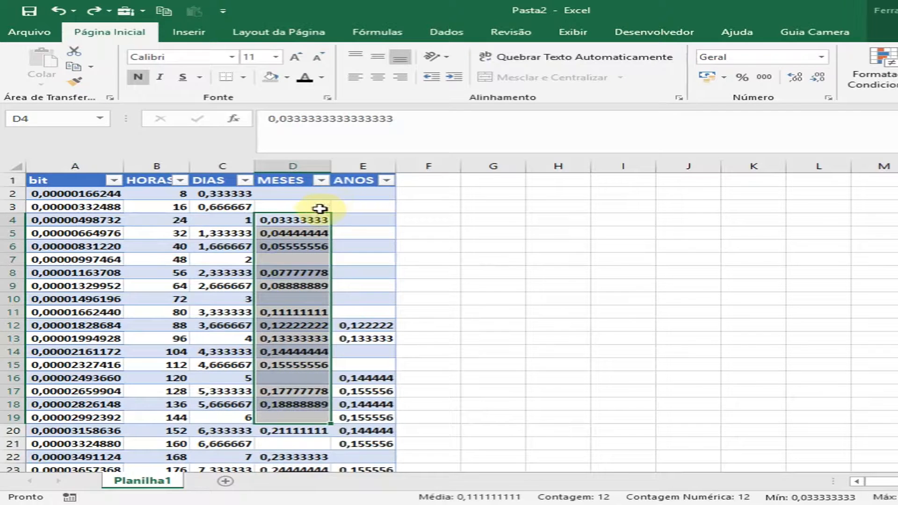
pyautogui.moveTo(316, 217); pyautogui.dragTo(316, 194)
pyautogui.moveTo(297, 249); pyautogui.dragTo(291, 415)
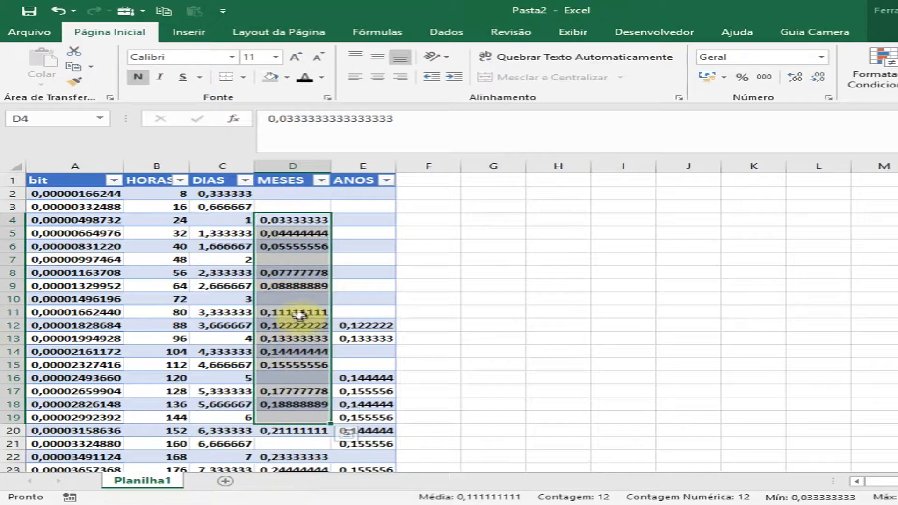
# Compare the bit, HORAS, DIAS and MESES values in row 4 and review the table as a whole.
pyautogui.click(299, 312)
pyautogui.click(291, 220)
pyautogui.moveTo(230, 219); pyautogui.dragTo(134, 218)
pyautogui.click(117, 220)
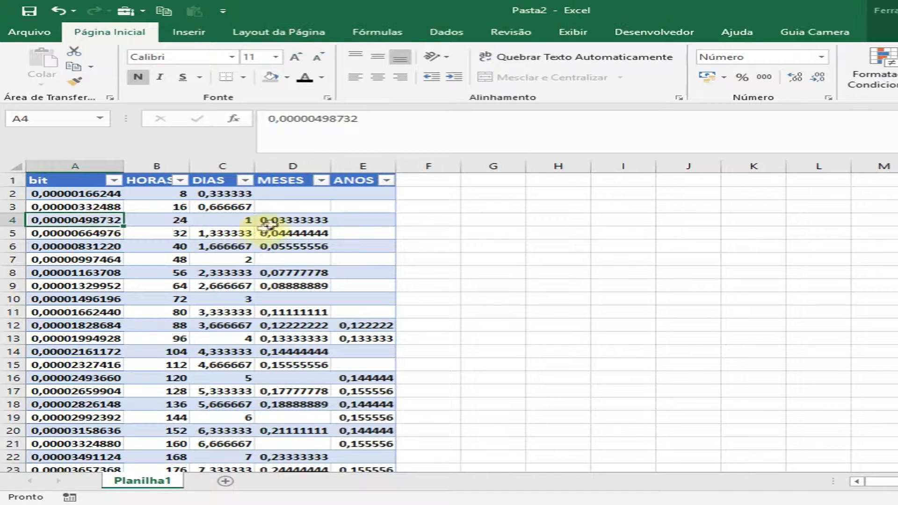
pyautogui.click(288, 220)
pyautogui.click(127, 221)
pyautogui.click(114, 219)
pyautogui.click(218, 232)
pyautogui.click(291, 220)
pyautogui.click(341, 272)
pyautogui.moveTo(56, 184); pyautogui.dragTo(360, 444)
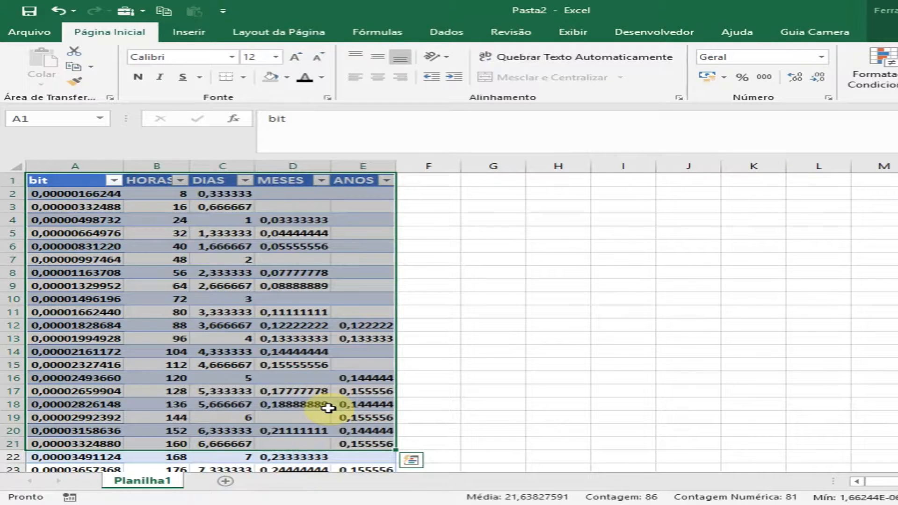
pyautogui.click(297, 352)
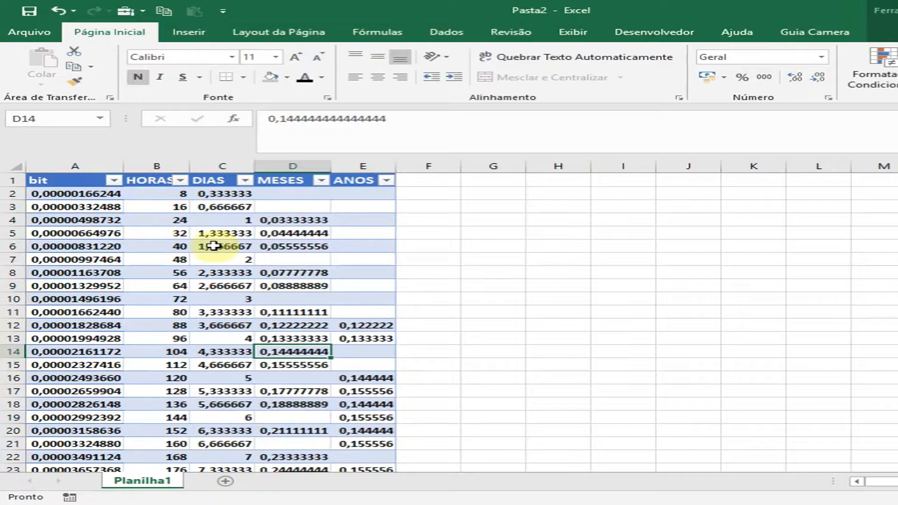
pyautogui.click(117, 193)
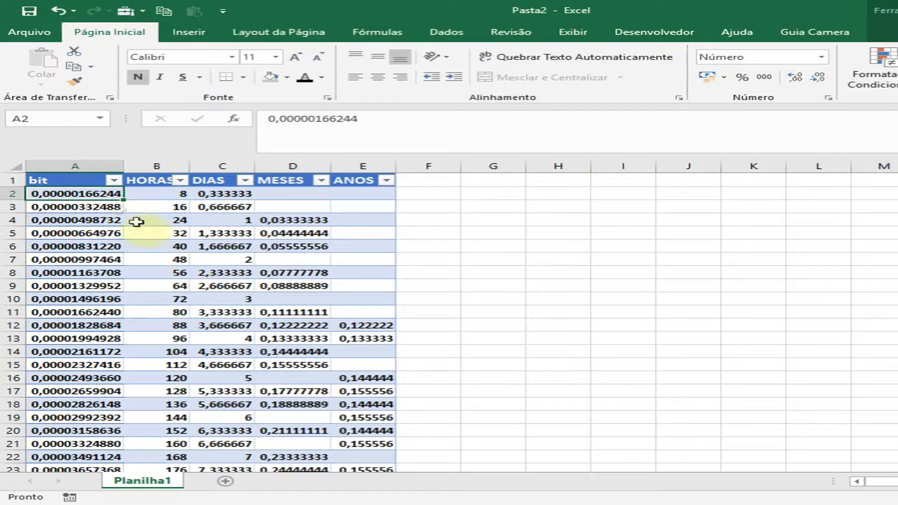
# Convert the whole table, from the bit header to the last ANOS row, into a normal range.
pyautogui.click(70, 180)
pyautogui.hotkey('ctrl', 'shift', 'Right')
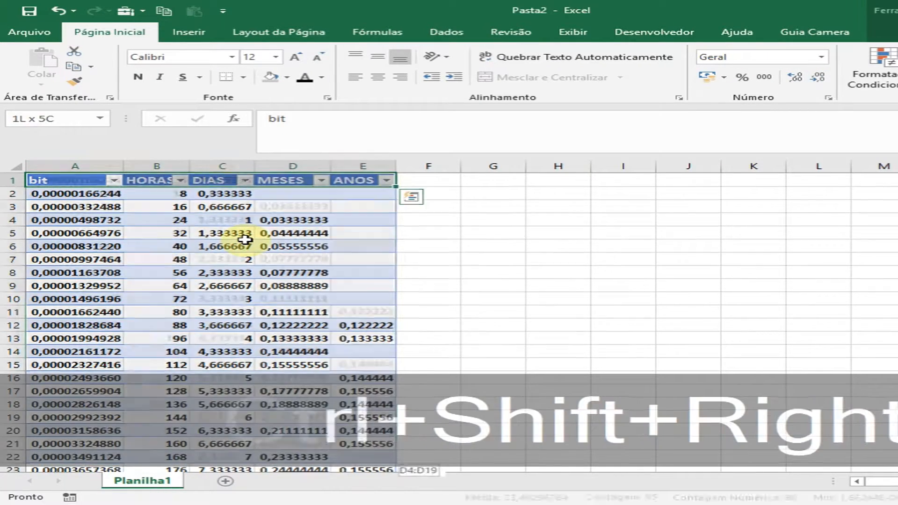
pyautogui.hotkey('ctrl', 'shift', 'Down')
pyautogui.scroll(1, 246, 240)
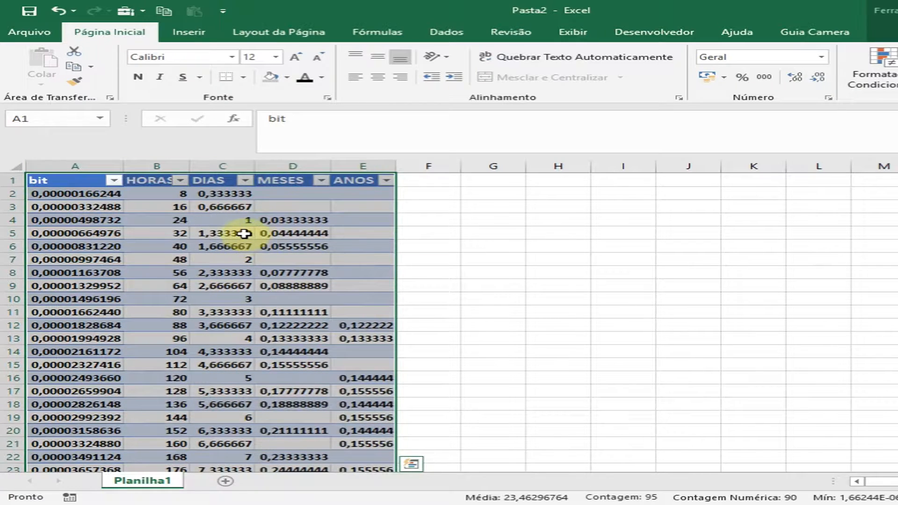
pyautogui.rightClick(245, 233)
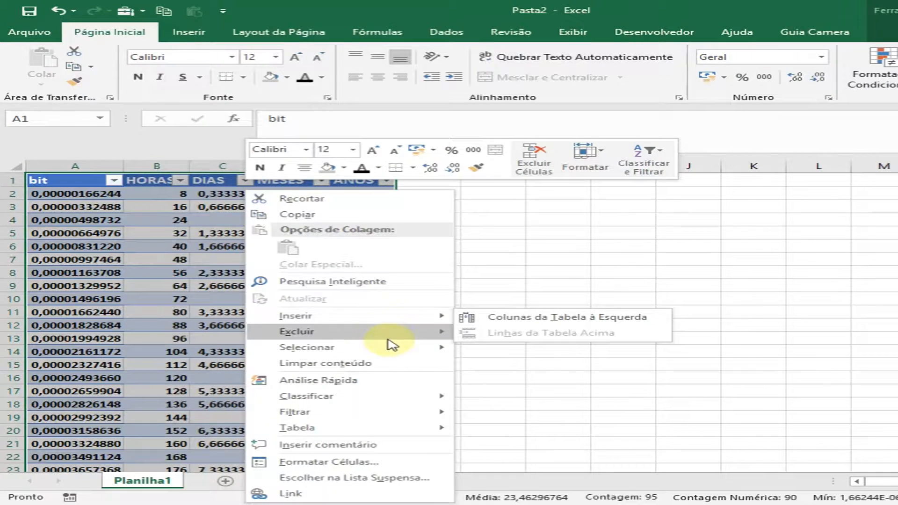
pyautogui.moveTo(344, 430)
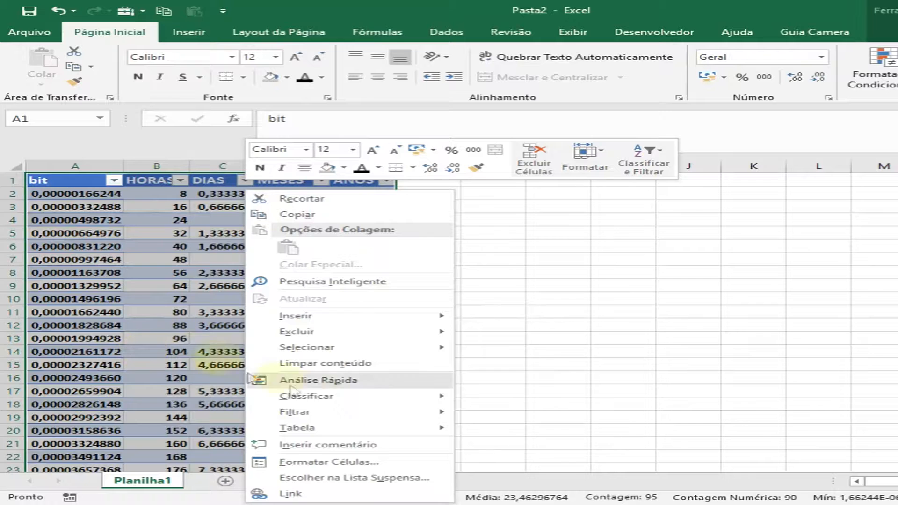
pyautogui.moveTo(391, 430)
pyautogui.click(534, 449)
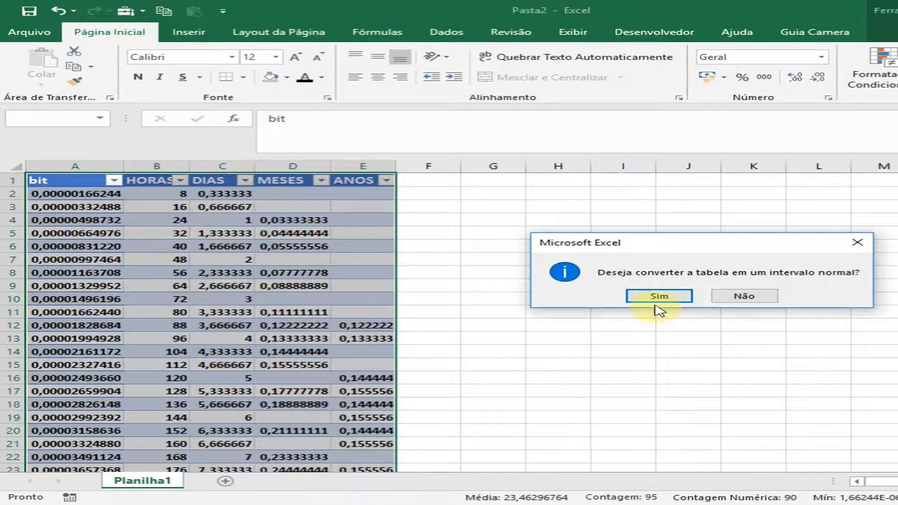
pyautogui.click(658, 296)
pyautogui.moveTo(221, 312); pyautogui.dragTo(220, 299)
pyautogui.click(372, 275)
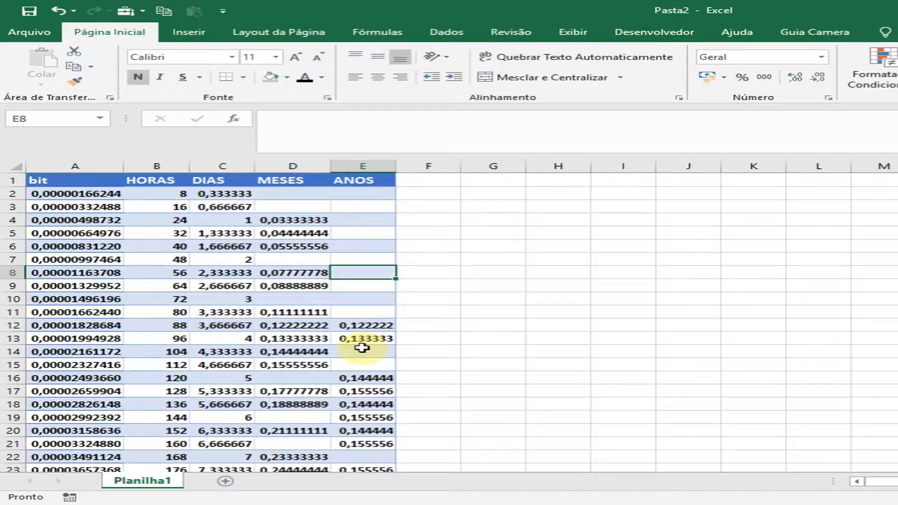
# Delete the blank ANOS cells E2:E11 with the remaining cells shifted up (Deslocar células para cima).
pyautogui.moveTo(366, 194); pyautogui.dragTo(370, 314)
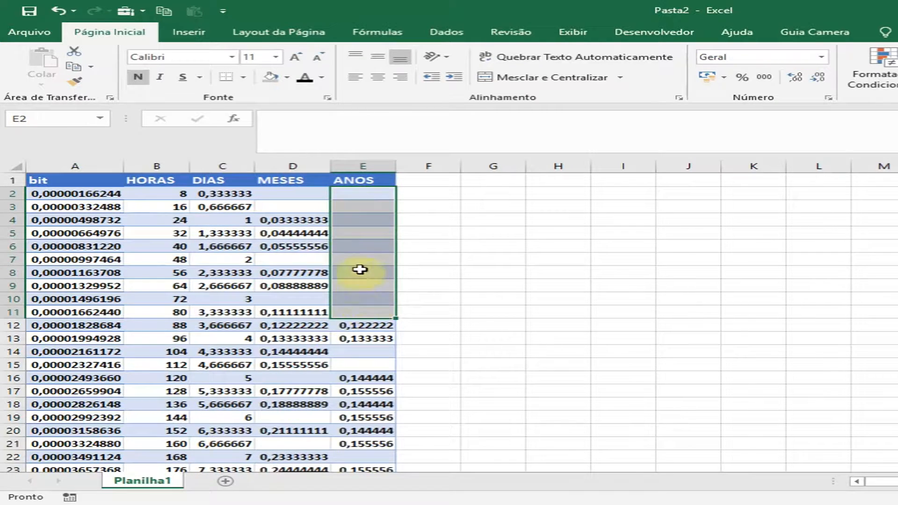
pyautogui.rightClick(365, 297)
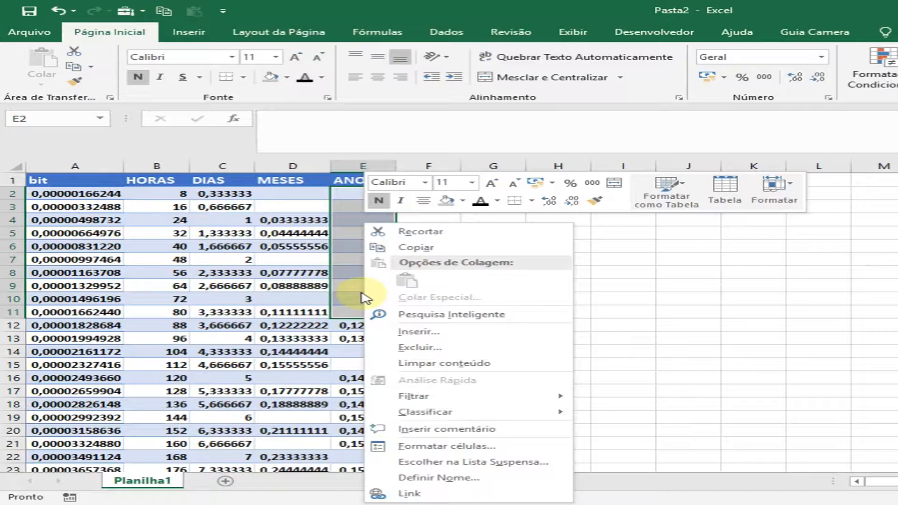
pyautogui.click(421, 347)
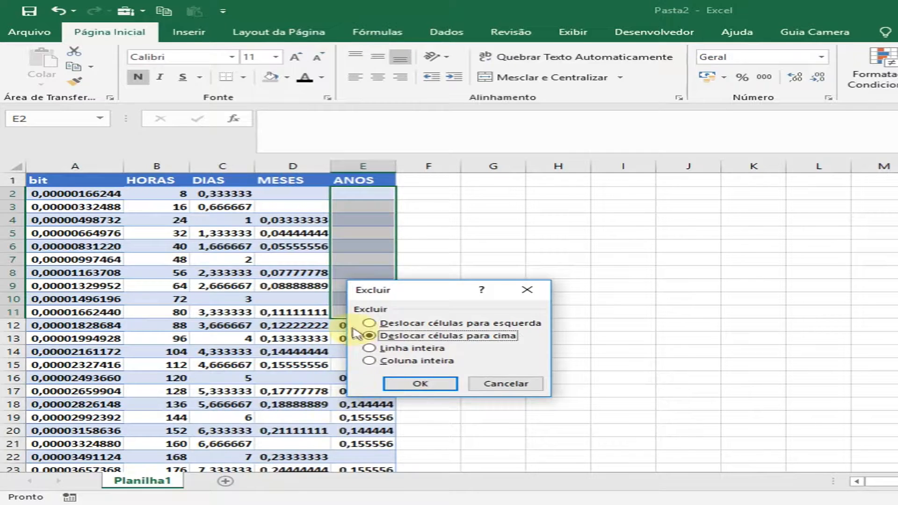
pyautogui.moveTo(421, 294); pyautogui.dragTo(547, 284)
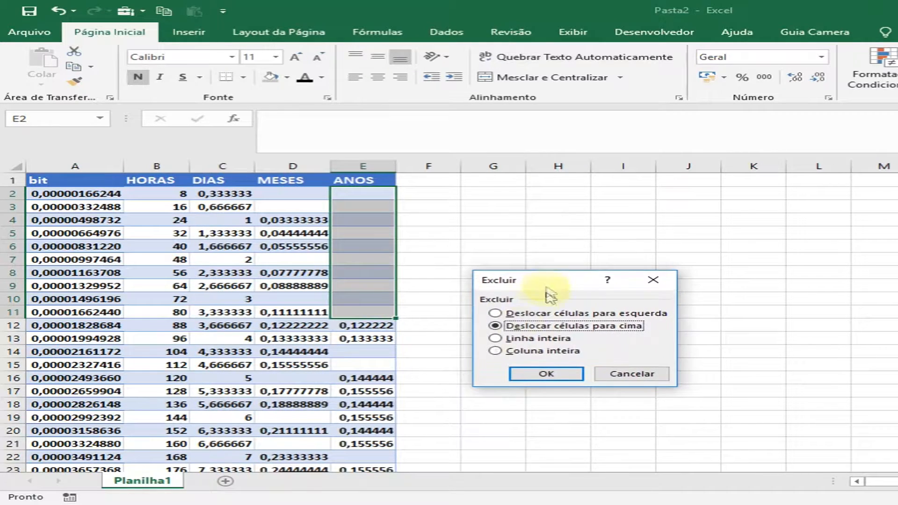
pyautogui.press('super+plus')
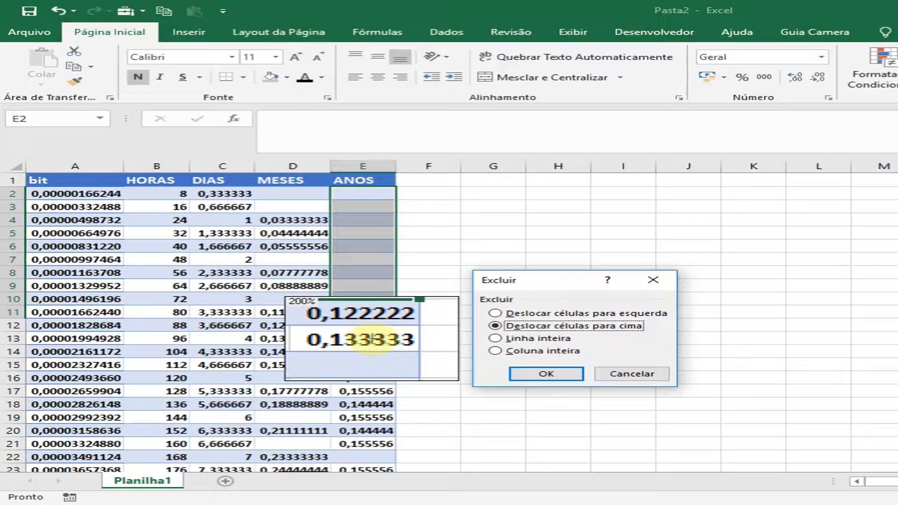
pyautogui.moveTo(332, 320); pyautogui.dragTo(398, 472)
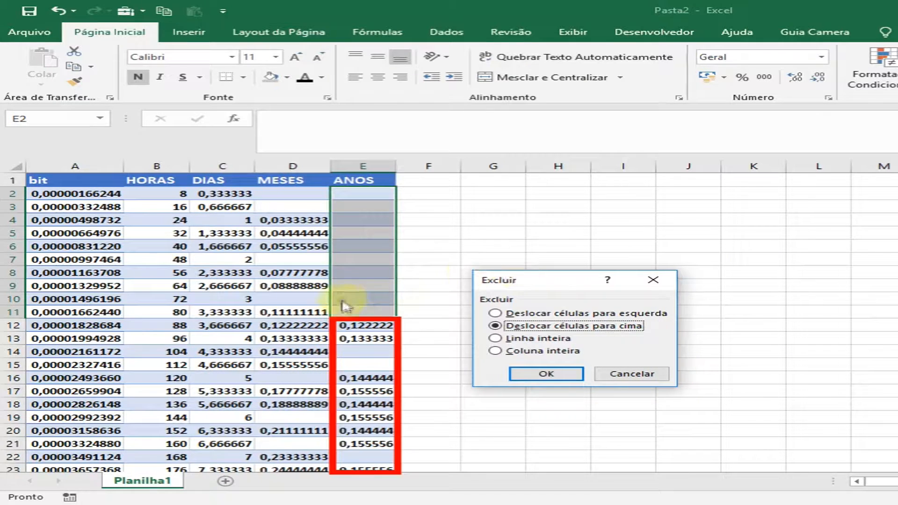
pyautogui.moveTo(367, 202); pyautogui.dragTo(361, 318)
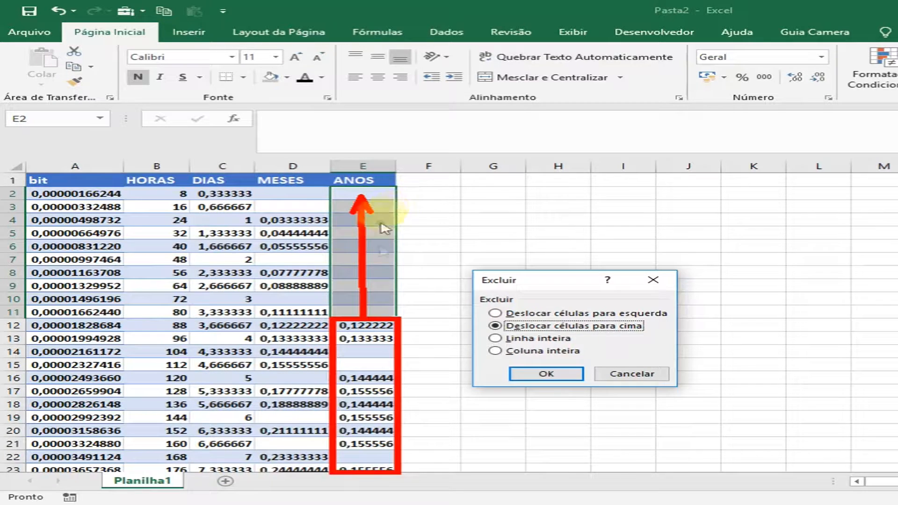
pyautogui.press('Escape')
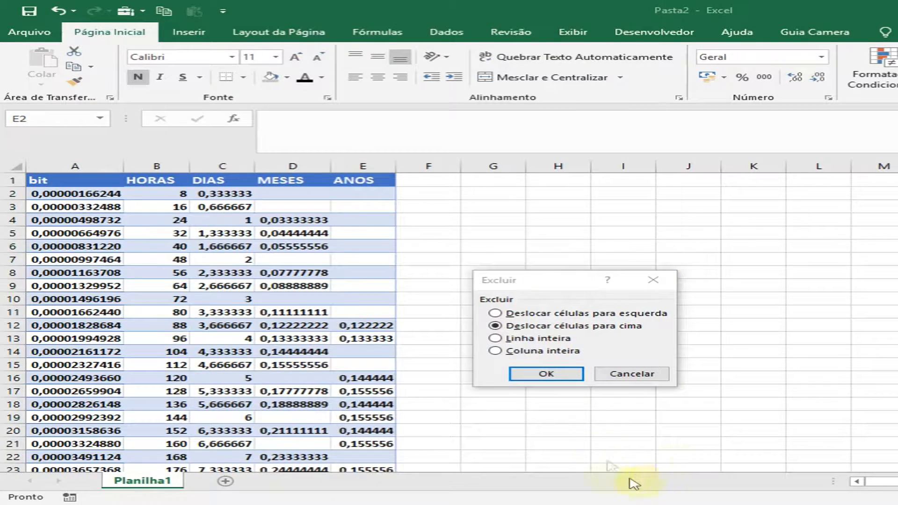
pyautogui.click(541, 376)
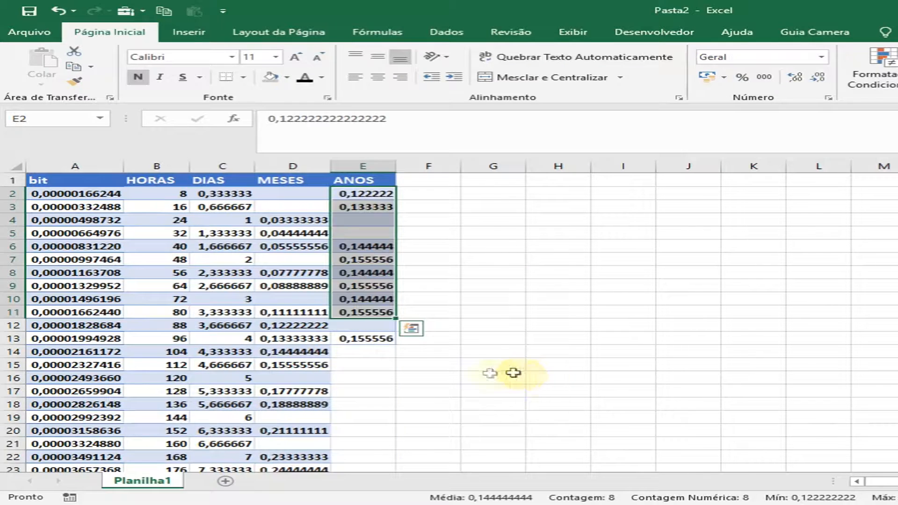
# Examine the shifted ANOS column for remaining blanks and compare its rows with the MESES and DIAS columns.
pyautogui.click(366, 224)
pyautogui.click(363, 326)
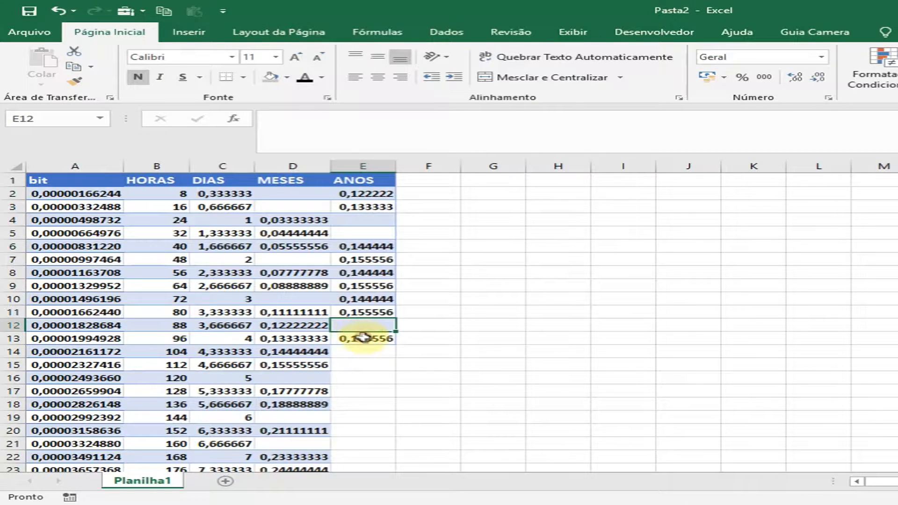
pyautogui.scroll(-2, 360, 454)
pyautogui.scroll(2, 360, 440)
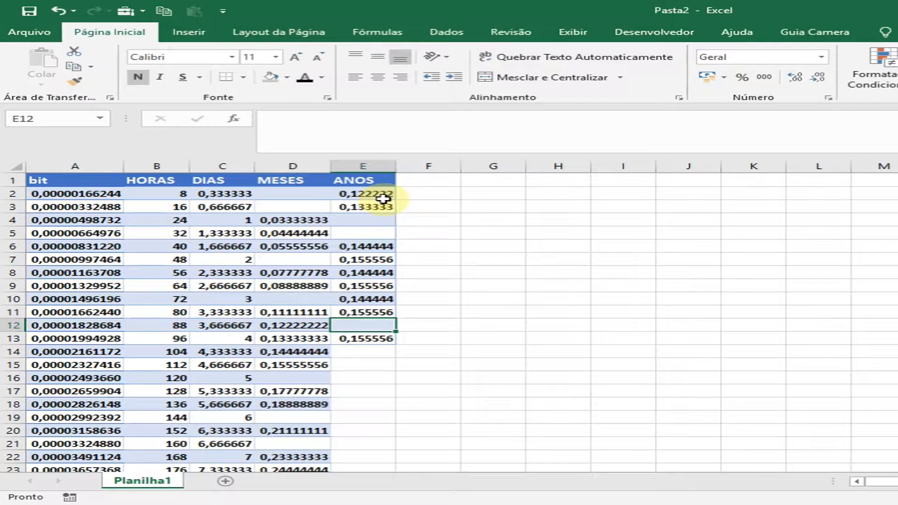
pyautogui.moveTo(358, 193); pyautogui.dragTo(362, 325)
pyautogui.click(370, 224)
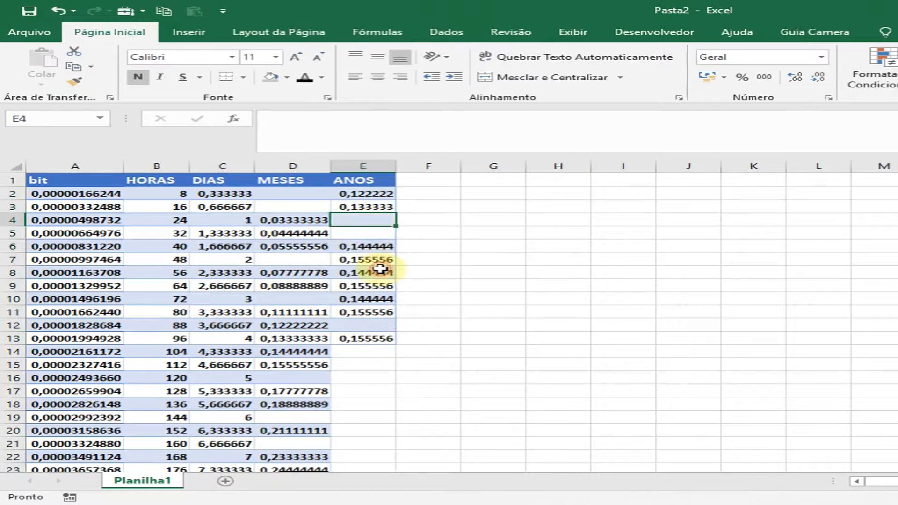
pyautogui.moveTo(358, 299); pyautogui.dragTo(372, 312)
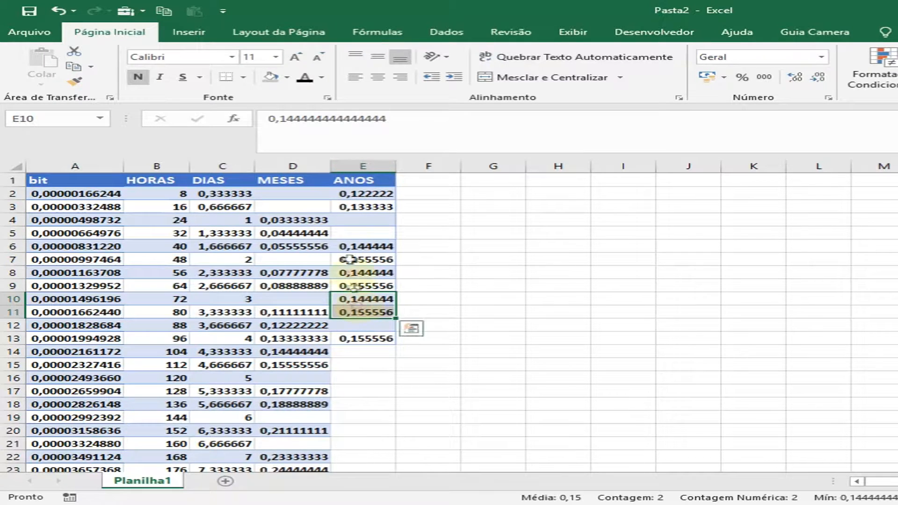
pyautogui.moveTo(302, 181); pyautogui.dragTo(295, 404)
pyautogui.moveTo(225, 194); pyautogui.dragTo(220, 443)
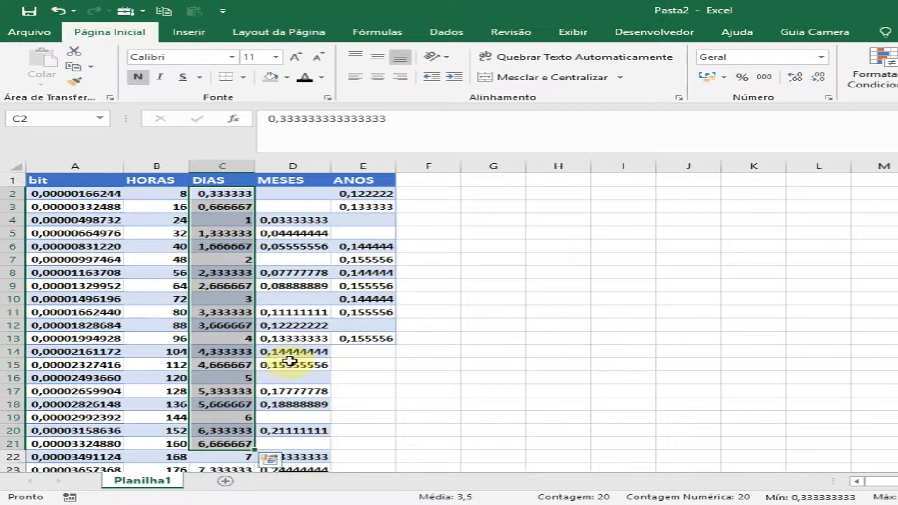
pyautogui.moveTo(355, 196); pyautogui.dragTo(380, 338)
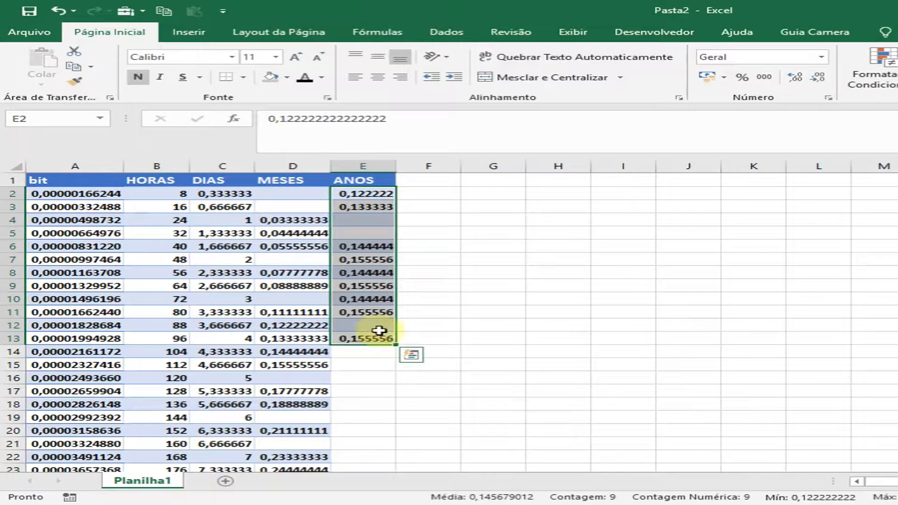
# Undo the deletion of the blank ANOS cells.
pyautogui.hotkey('ctrl', 'q')
pyautogui.hotkey('ctrl', 'z')
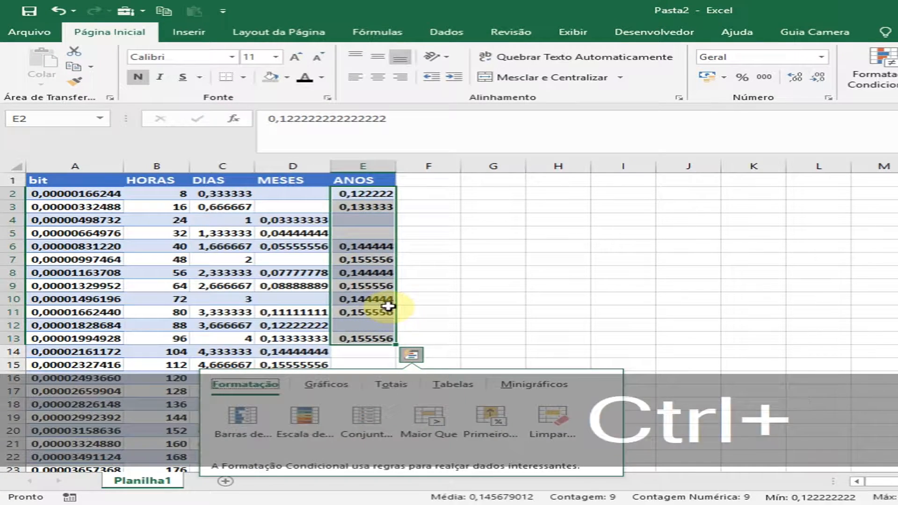
pyautogui.hotkey('ctrl', 'z')
pyautogui.click(393, 312)
pyautogui.hotkey('ctrl', 'z')
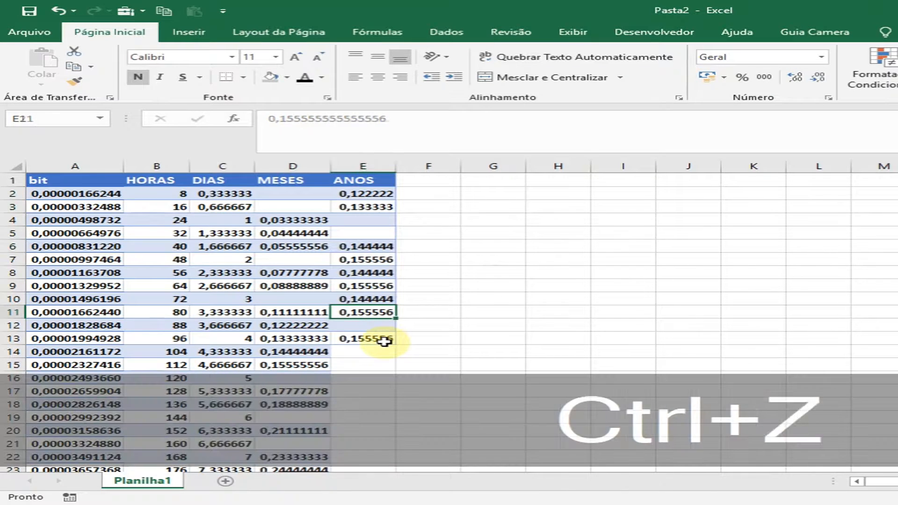
pyautogui.hotkey('ctrl', 'z')
pyautogui.click(381, 325)
pyautogui.scroll(-1, 379, 310)
pyautogui.scroll(1, 378, 309)
pyautogui.click(375, 248)
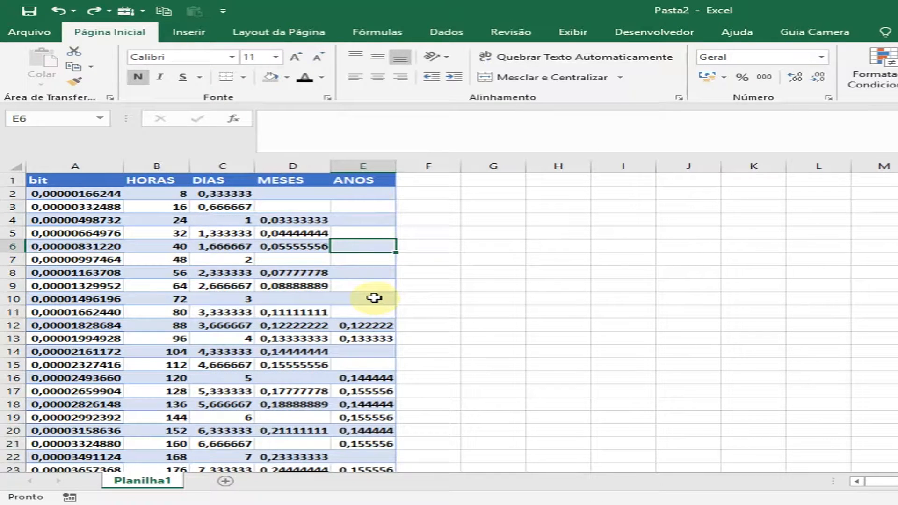
# Select the blank ANOS cells E2:E11, E14:E15 and E22 together as one multiple selection.
pyautogui.moveTo(358, 194); pyautogui.dragTo(362, 317)
pyautogui.click(361, 371)
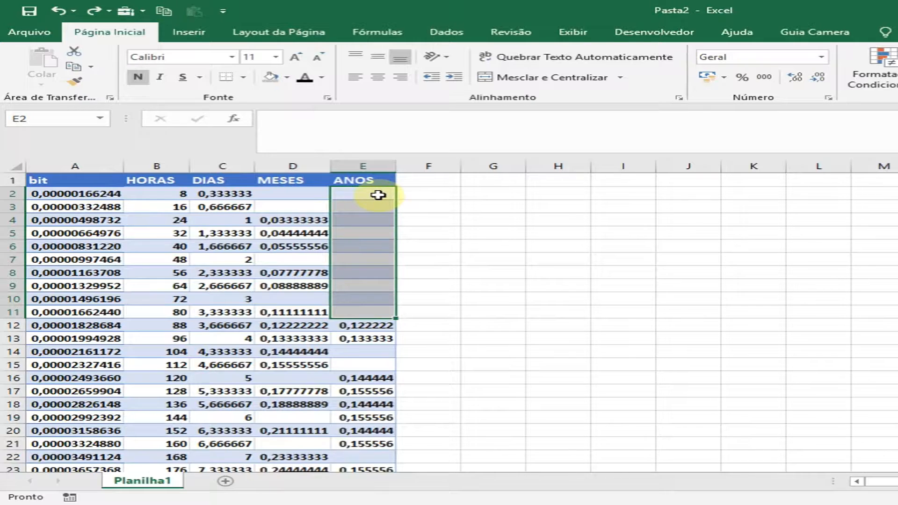
pyautogui.moveTo(364, 351); pyautogui.dragTo(369, 391)
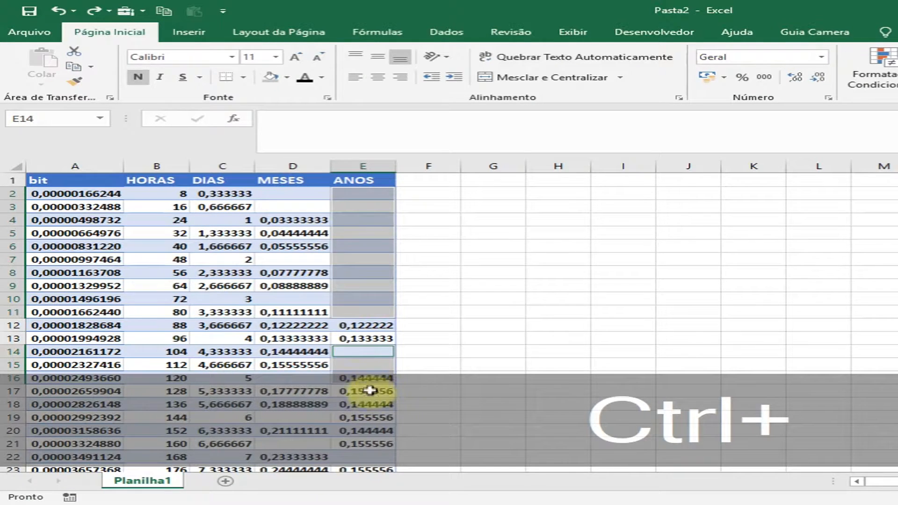
pyautogui.keyDown('ctrl'); pyautogui.click(365, 457); pyautogui.keyUp('ctrl')
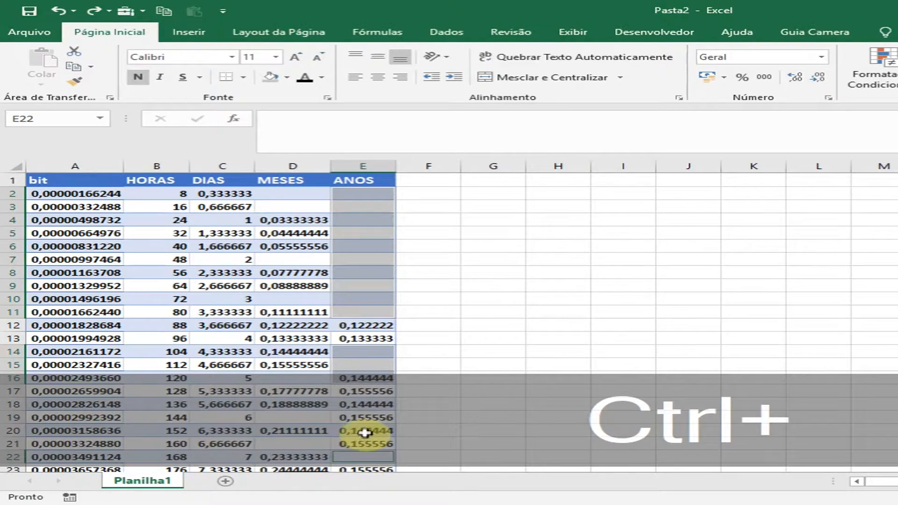
pyautogui.click(359, 193)
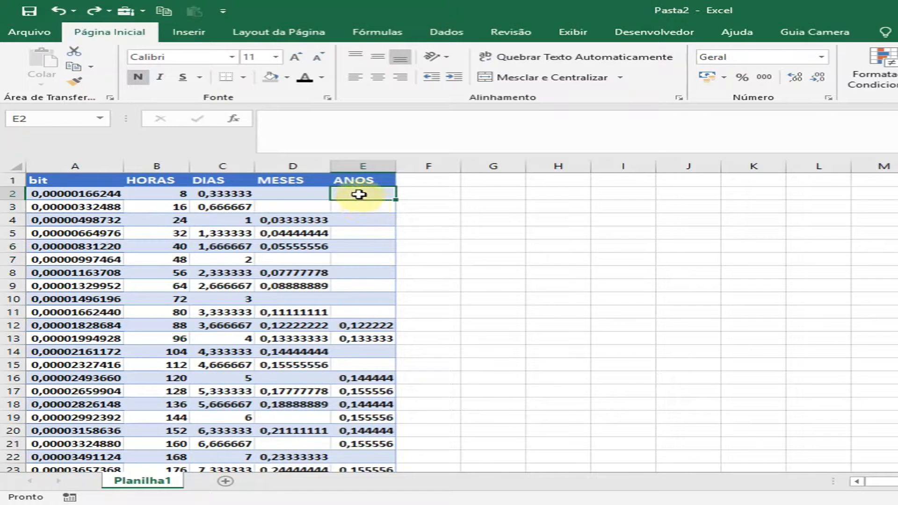
pyautogui.moveTo(358, 193); pyautogui.dragTo(367, 309)
pyautogui.moveTo(363, 352); pyautogui.dragTo(367, 366)
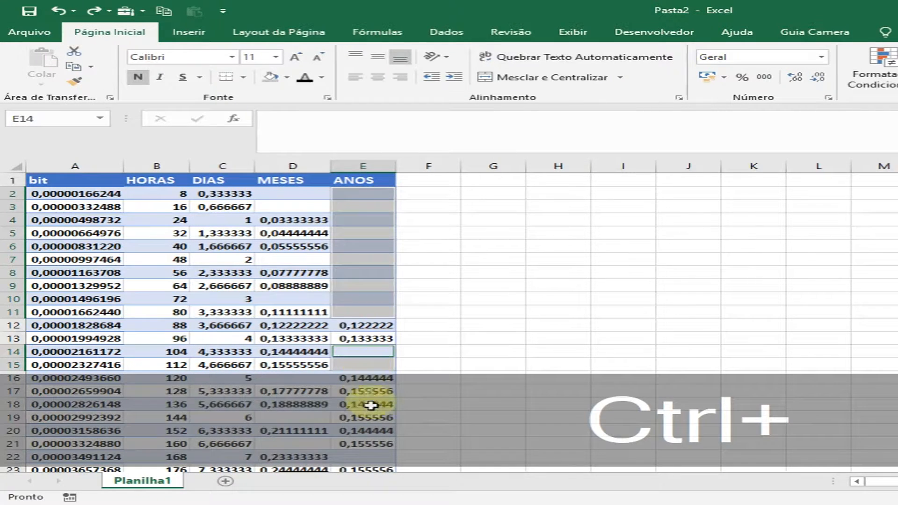
pyautogui.click(361, 457)
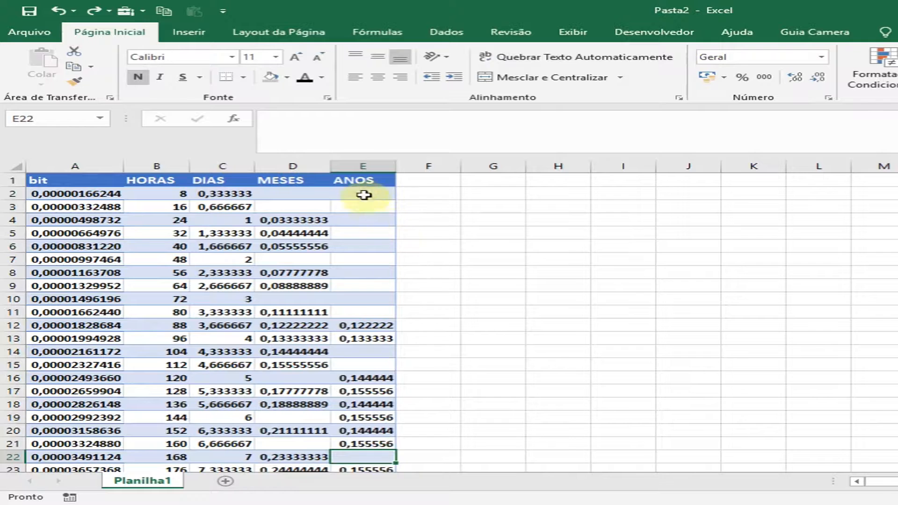
# Review the blank cells of the ANOS column from row 2 down to the last table row.
pyautogui.click(369, 311)
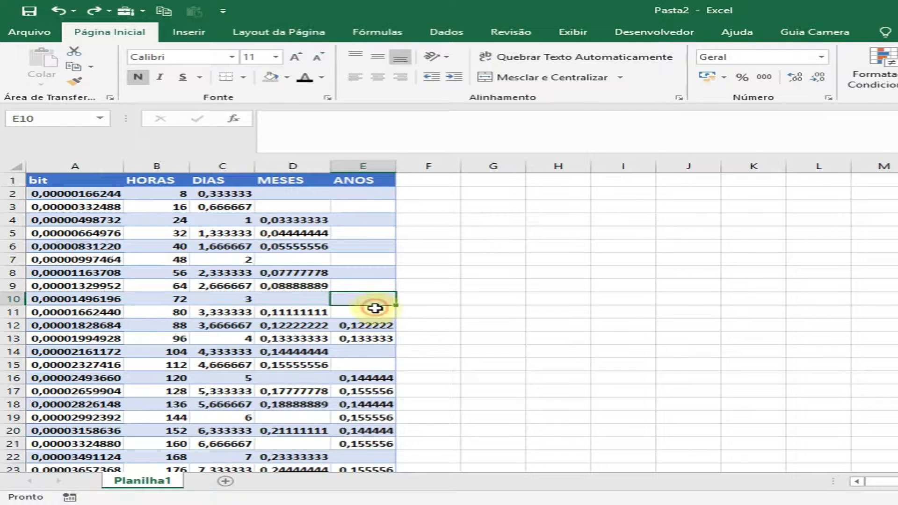
pyautogui.click(363, 195)
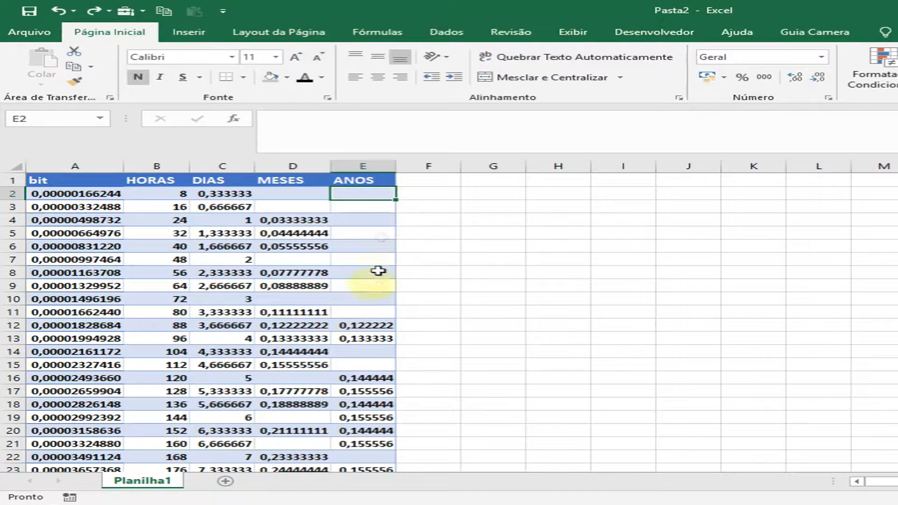
pyautogui.scroll(-2, 375, 457)
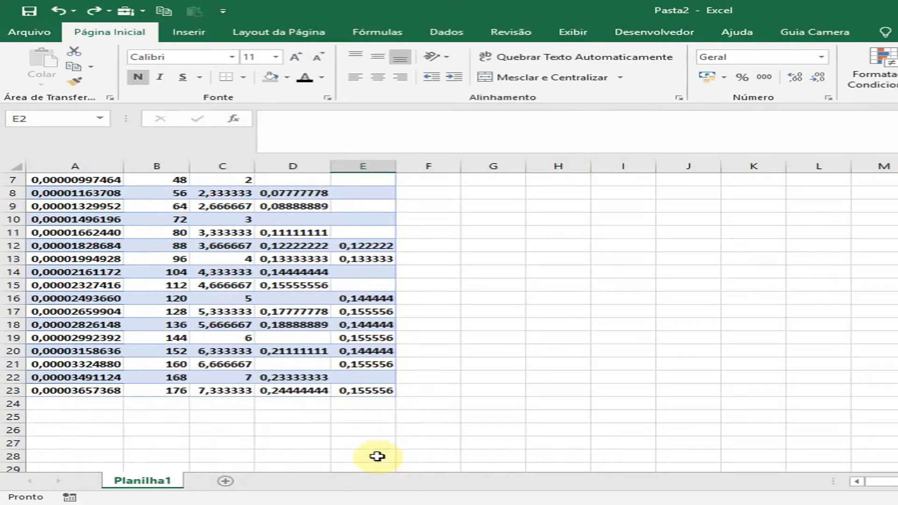
pyautogui.scroll(1, 375, 441)
pyautogui.scroll(1, 370, 394)
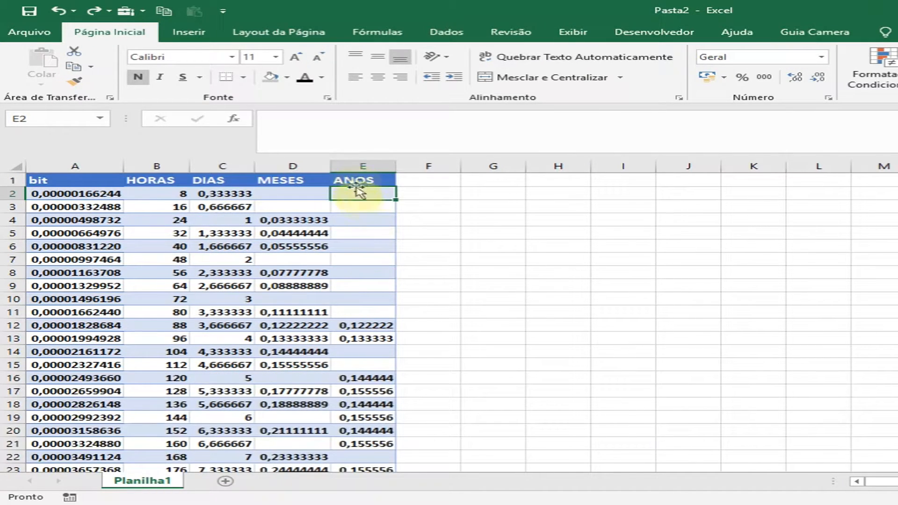
pyautogui.moveTo(374, 196); pyautogui.dragTo(347, 194)
# Select the MESES column's cells from D2 down to its last value, without the header.
pyautogui.moveTo(293, 194); pyautogui.dragTo(283, 363)
pyautogui.scroll(1, 283, 364)
pyautogui.click(316, 180)
pyautogui.moveTo(284, 196); pyautogui.dragTo(306, 438)
pyautogui.scroll(1, 344, 418)
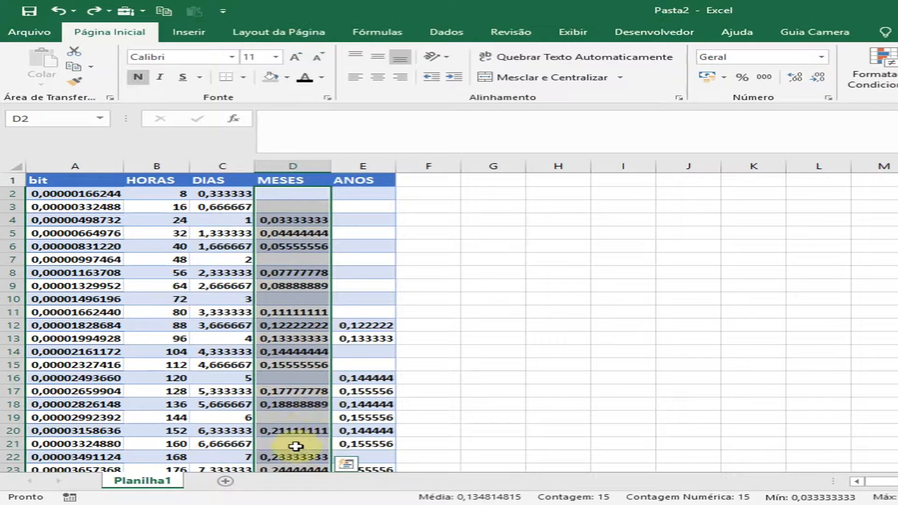
pyautogui.moveTo(530, 306)
pyautogui.mouseDown()
pyautogui.moveTo(290, 206)
pyautogui.moveTo(311, 205)
pyautogui.mouseUp()
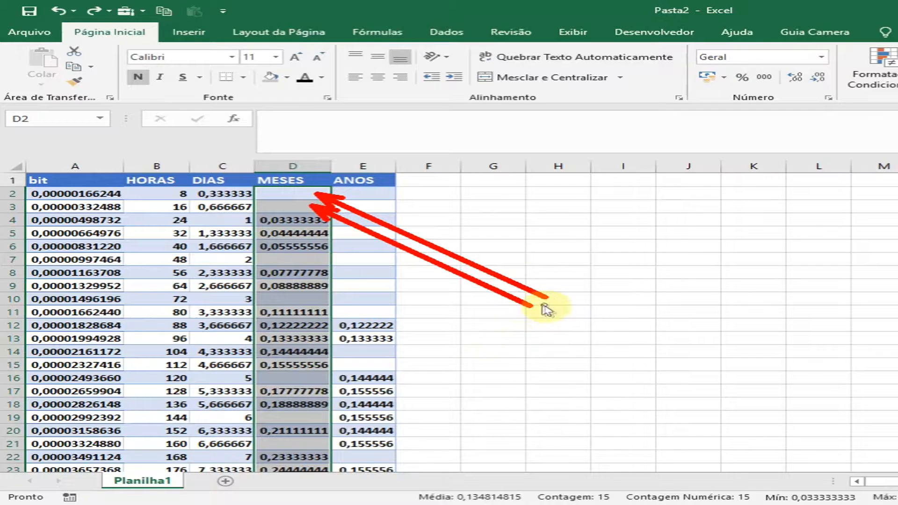
pyautogui.moveTo(540, 301); pyautogui.dragTo(301, 258)
pyautogui.moveTo(537, 300); pyautogui.dragTo(304, 301)
pyautogui.moveTo(538, 305); pyautogui.dragTo(303, 377)
pyautogui.moveTo(548, 297)
pyautogui.mouseDown()
pyautogui.moveTo(411, 351)
pyautogui.moveTo(296, 414)
pyautogui.mouseUp()
pyautogui.moveTo(543, 300); pyautogui.dragTo(299, 444)
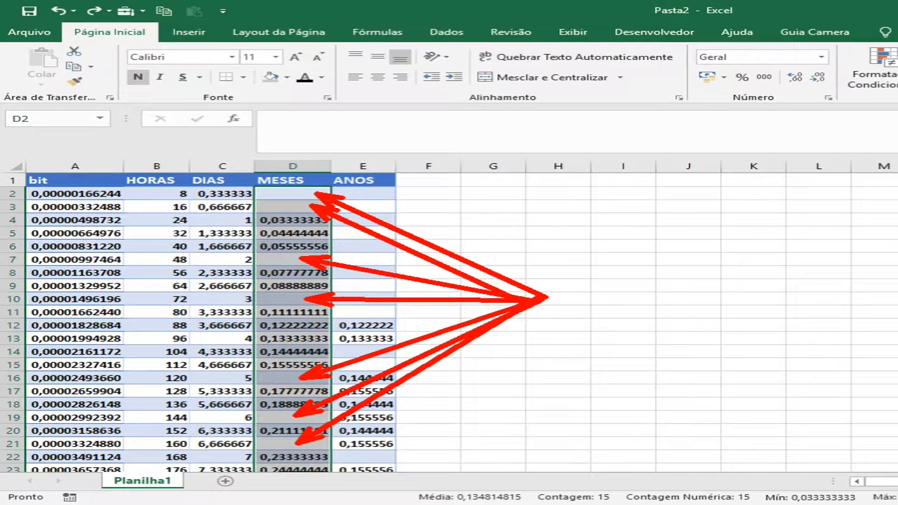
pyautogui.click(296, 201)
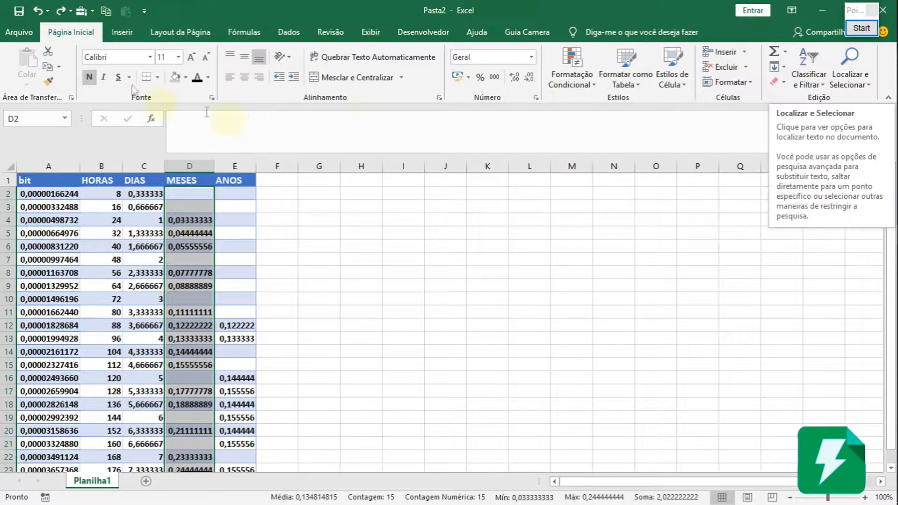
# Reduce the MESES selection to its blank cells using Go To Special with the Em branco option.
pyautogui.click(868, 87)
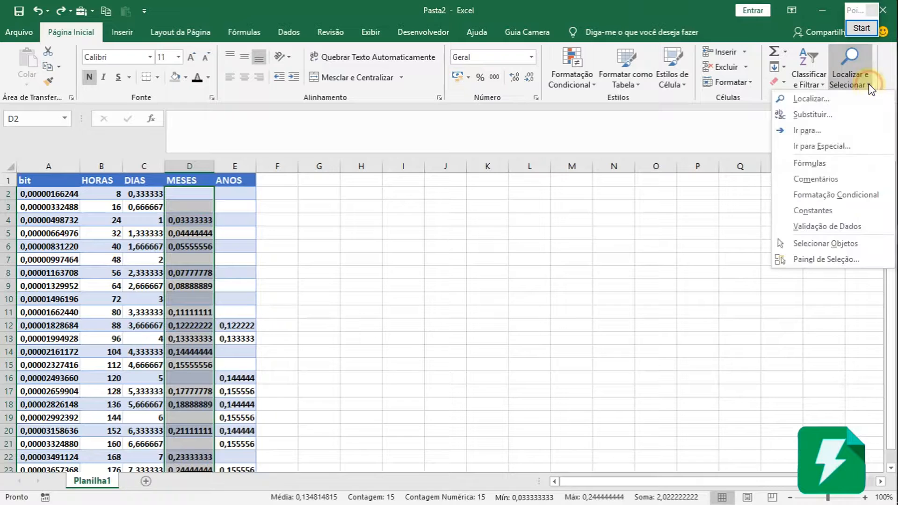
pyautogui.click(808, 148)
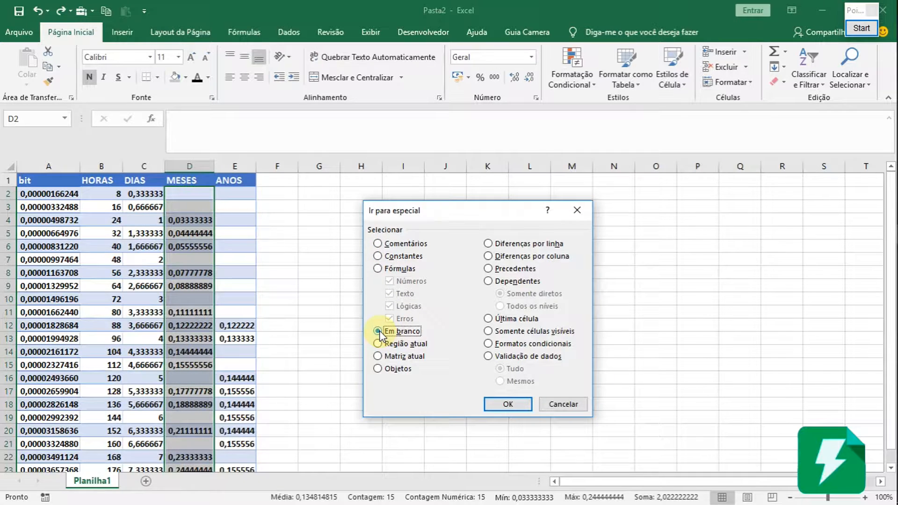
pyautogui.click(506, 405)
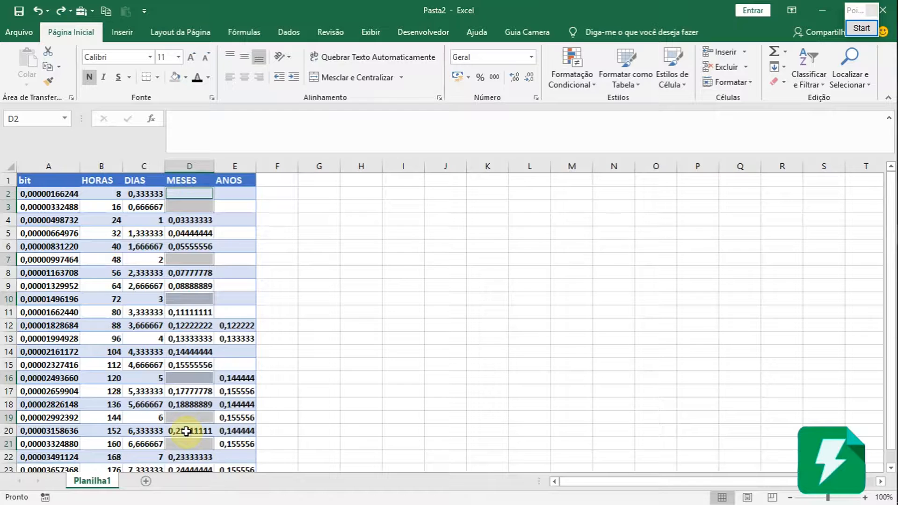
# Delete the selected blank MESES cells with the Deslocar células para cima option, and check the column's values from D2 to D16.
pyautogui.rightClick(193, 258)
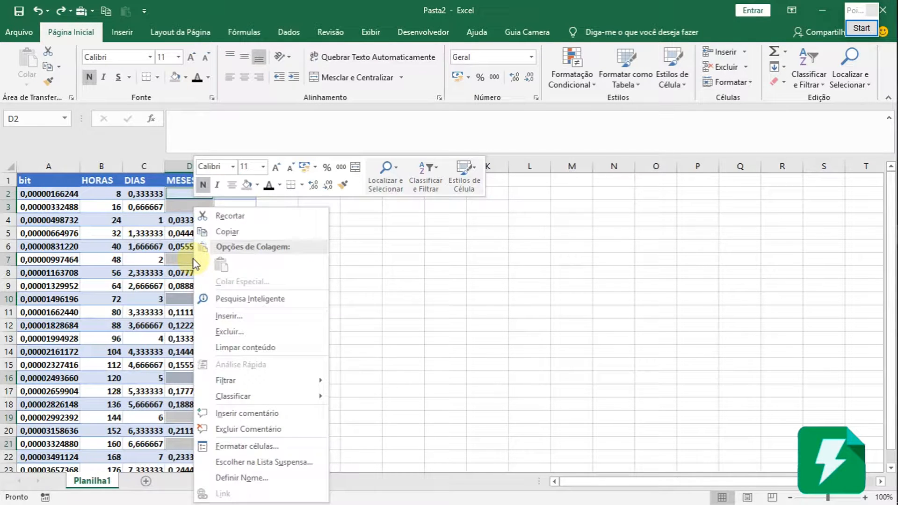
pyautogui.click(231, 332)
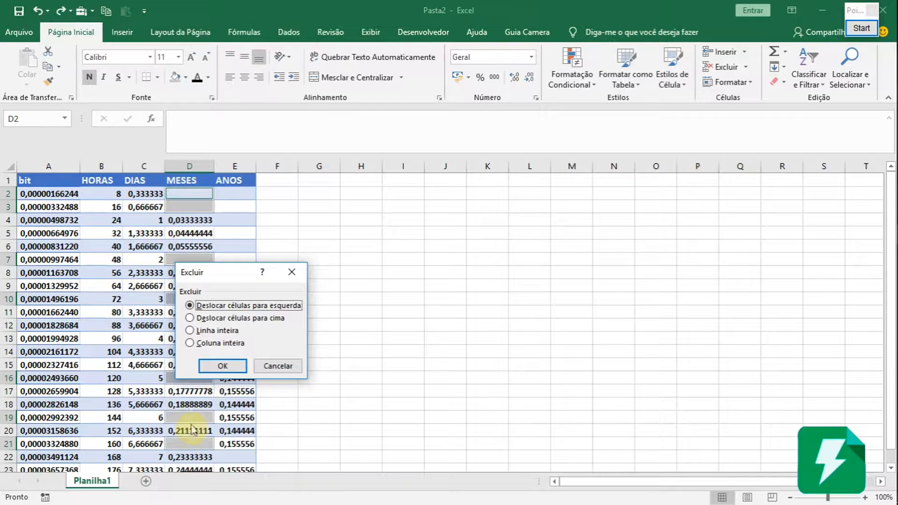
pyautogui.click(192, 318)
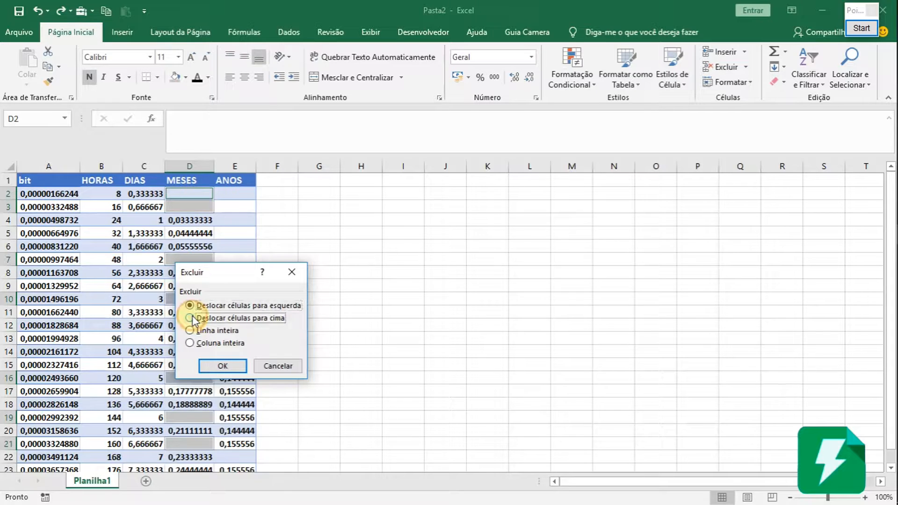
pyautogui.click(236, 366)
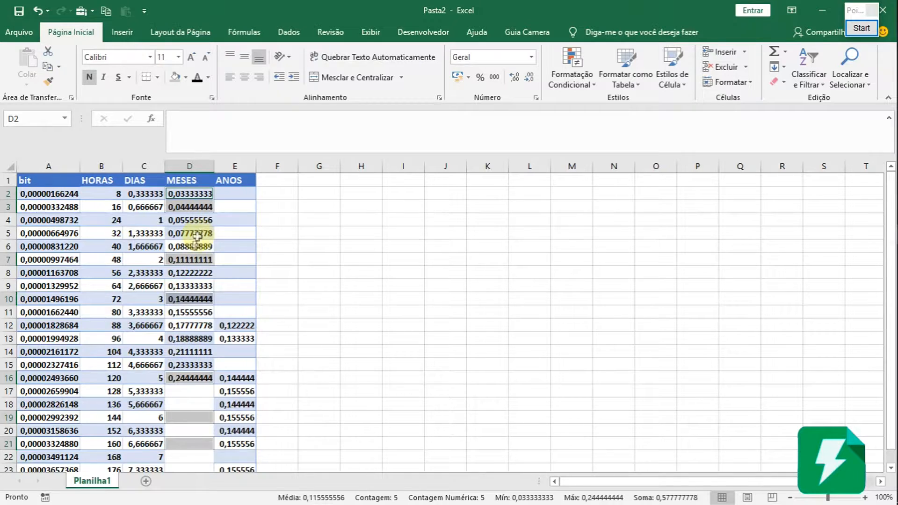
pyautogui.scroll(-2, 197, 236)
pyautogui.click(191, 391)
pyautogui.moveTo(189, 364); pyautogui.dragTo(190, 246)
pyautogui.scroll(2, 204, 235)
pyautogui.moveTo(194, 194); pyautogui.dragTo(191, 378)
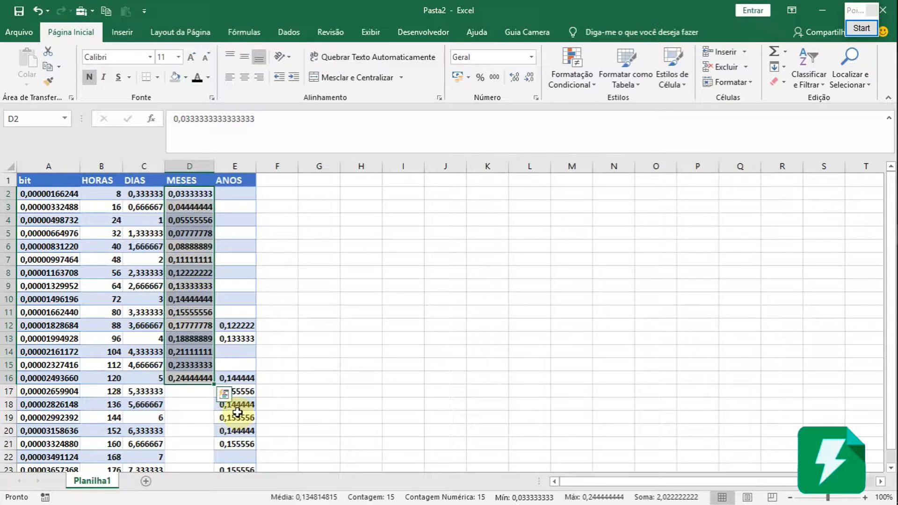
# Undo the deletion of the blank MESES cells.
pyautogui.hotkey('ctrl', 'z')
pyautogui.hotkey('ctrl', 'z')
pyautogui.hotkey('ctrl', 'z')
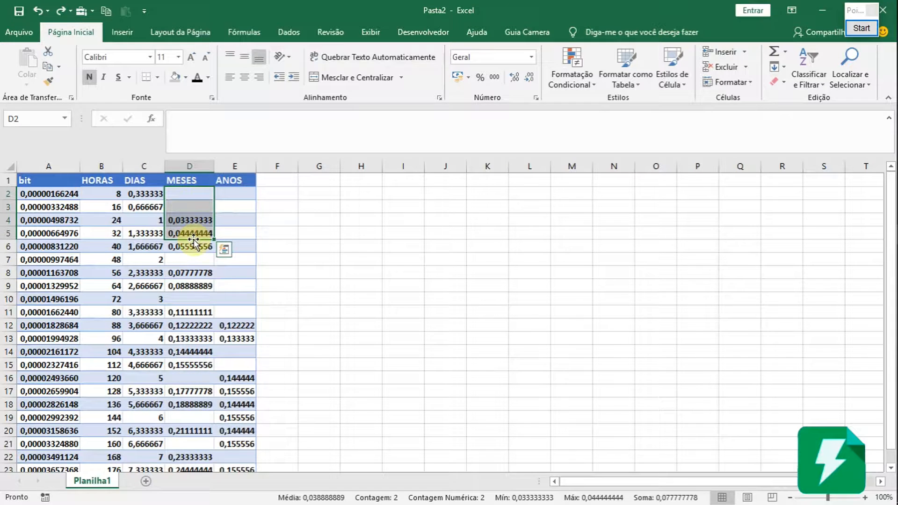
pyautogui.click(194, 261)
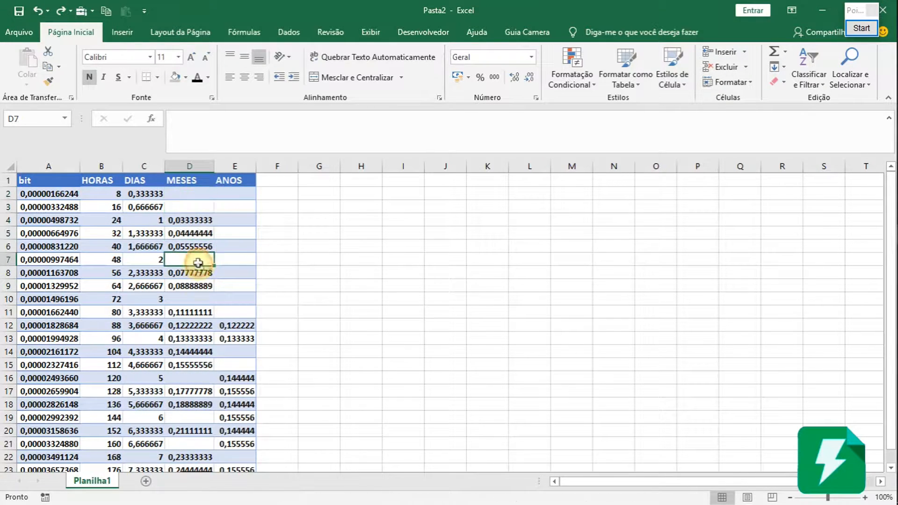
pyautogui.moveTo(195, 196); pyautogui.dragTo(195, 326)
pyautogui.scroll(-3, 195, 360)
pyautogui.scroll(3, 195, 387)
pyautogui.click(187, 196)
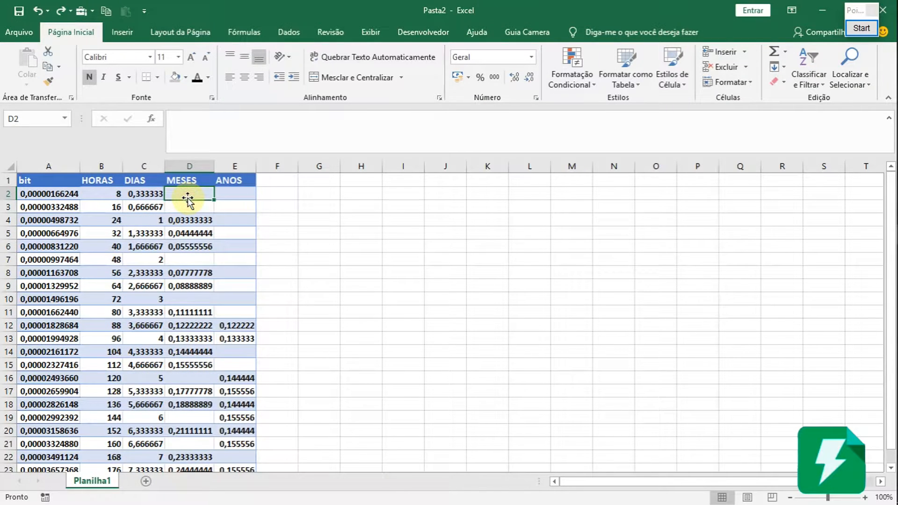
pyautogui.moveTo(195, 195); pyautogui.dragTo(190, 233)
# Select only the blank cells of the whole MESES column using Go To Special with the Em branco option.
pyautogui.click(194, 167)
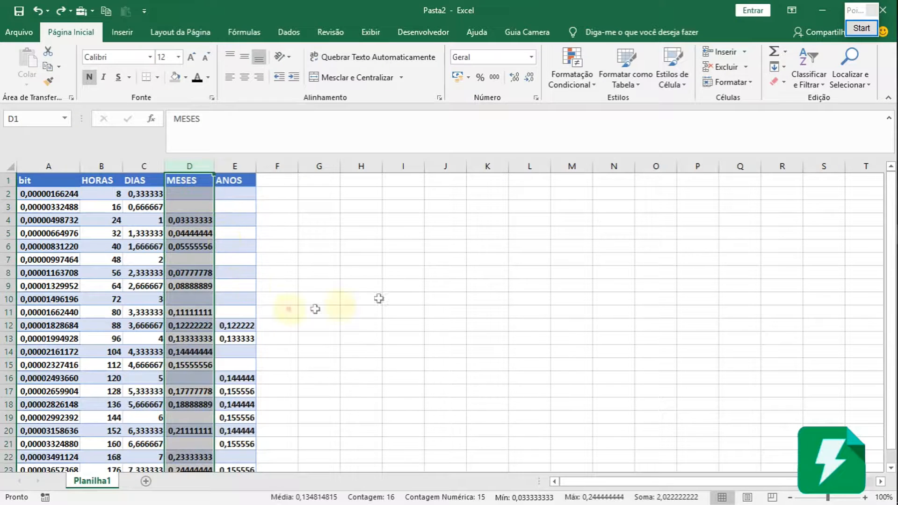
pyautogui.click(858, 79)
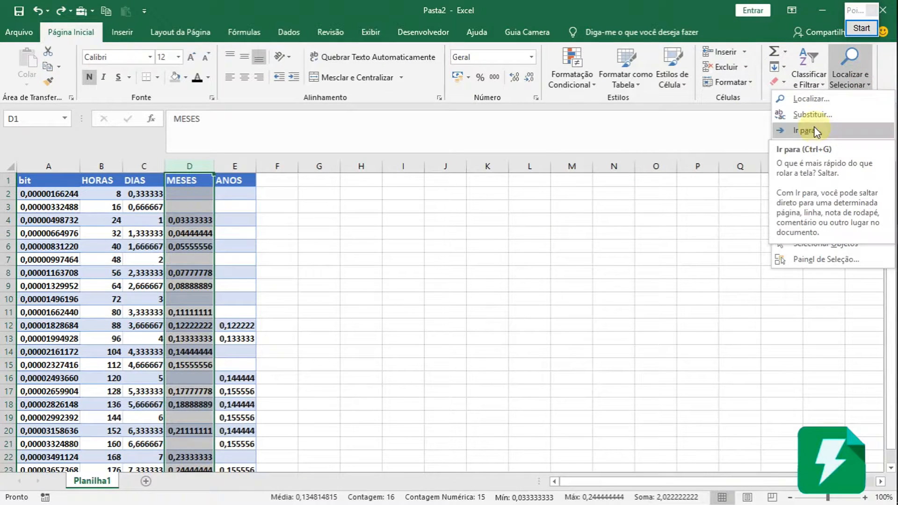
pyautogui.click(816, 146)
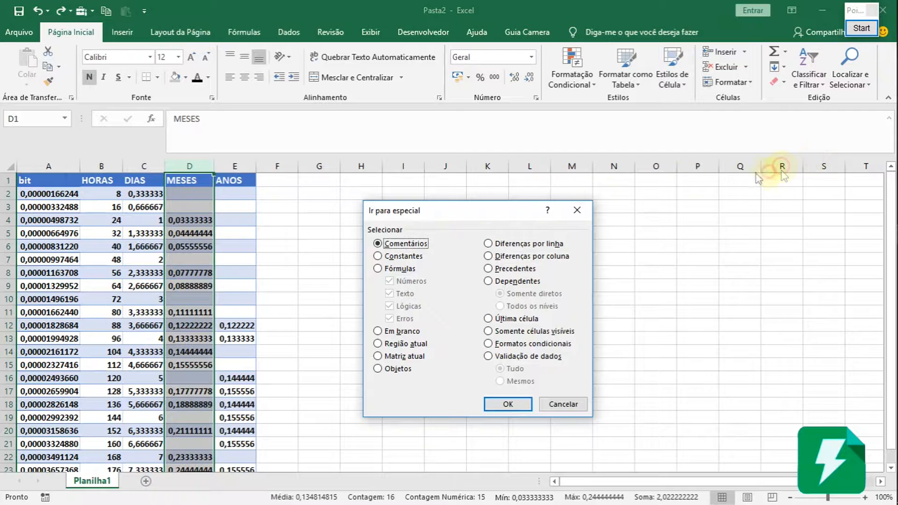
pyautogui.click(404, 332)
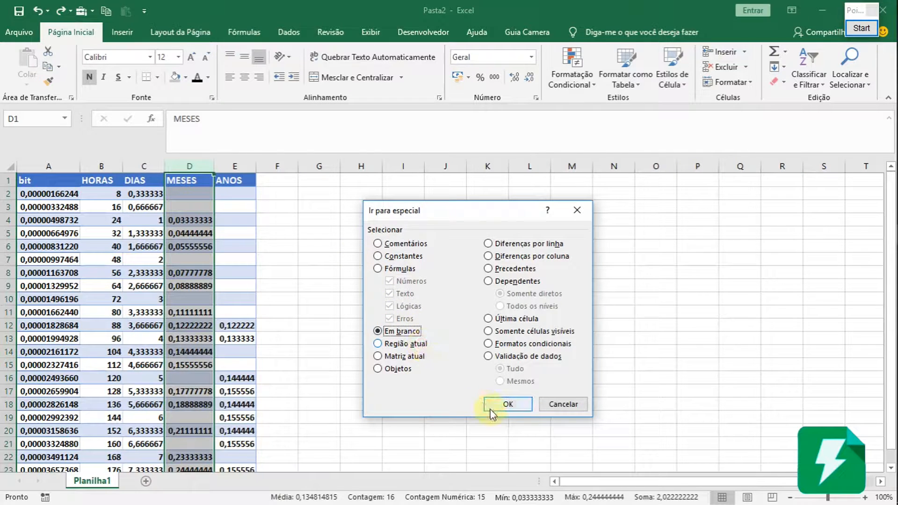
pyautogui.click(506, 404)
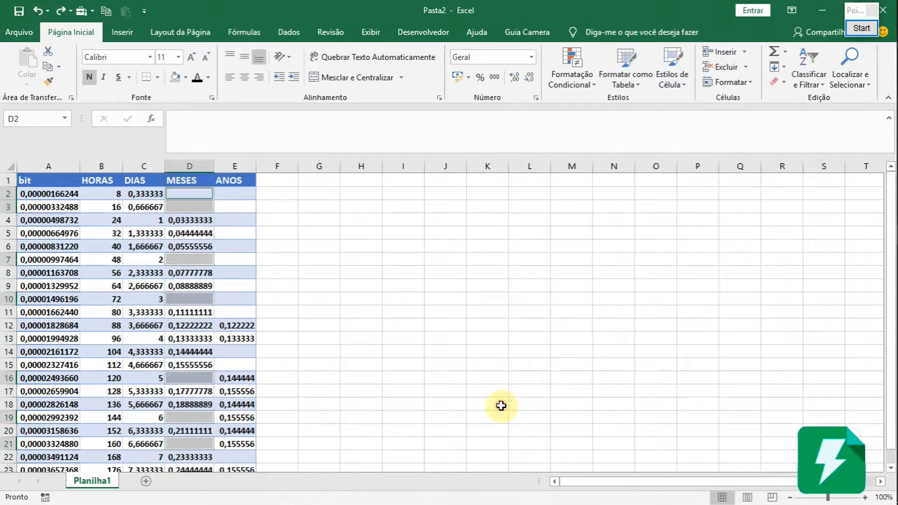
pyautogui.scroll(-3, 182, 318)
pyautogui.scroll(3, 183, 320)
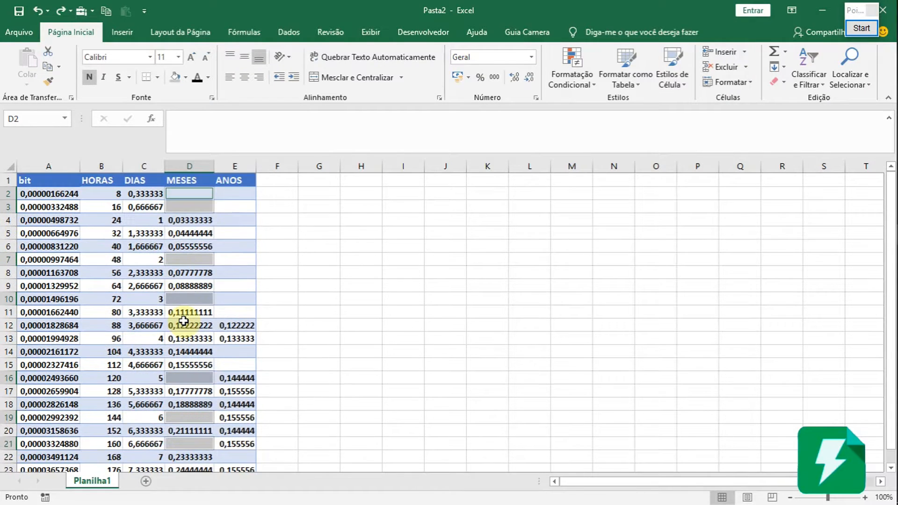
# Delete the entire rows of the selected blank MESES cells using the Linha inteira option.
pyautogui.rightClick(184, 265)
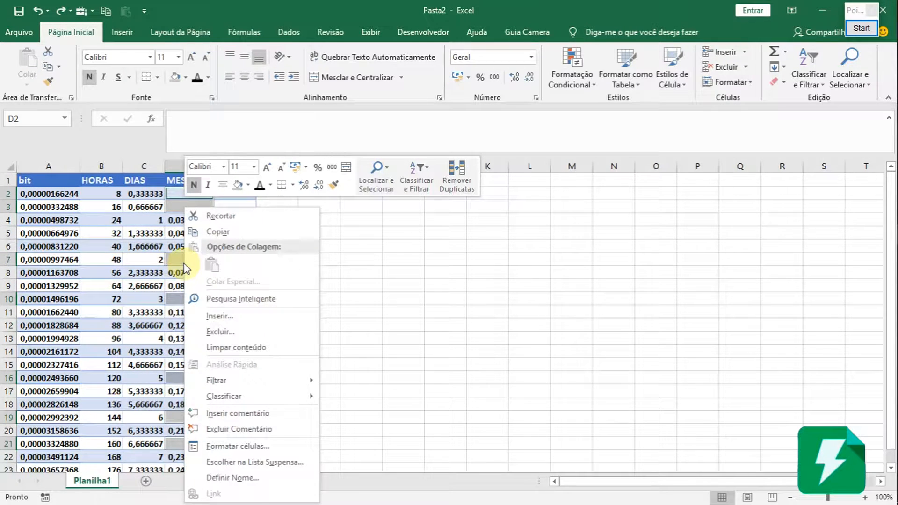
pyautogui.click(219, 332)
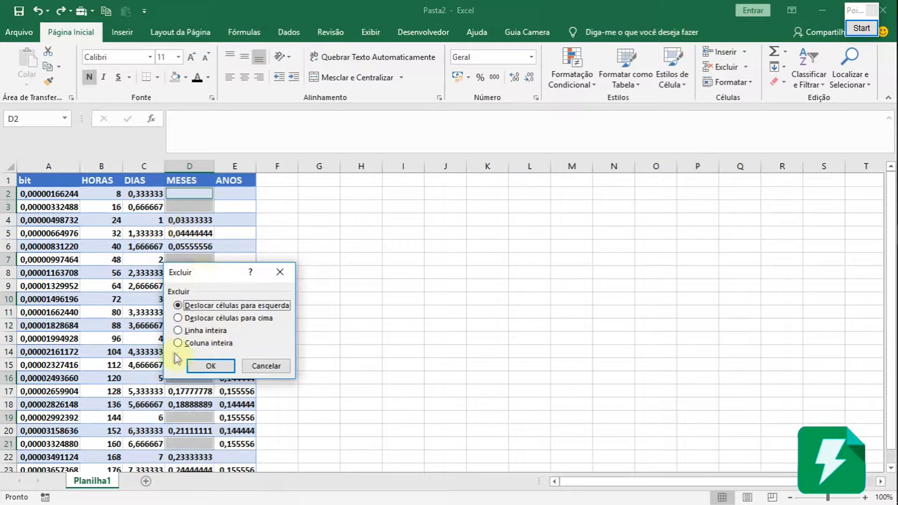
pyautogui.click(179, 332)
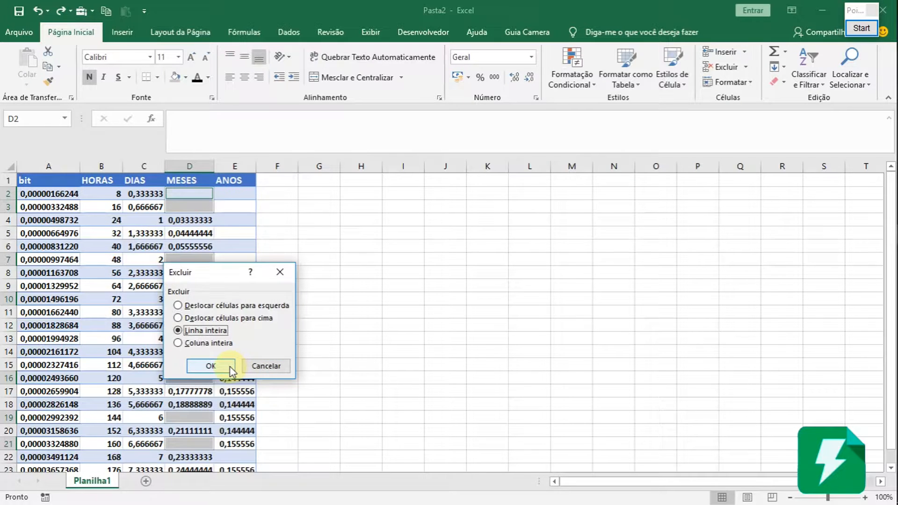
pyautogui.click(212, 369)
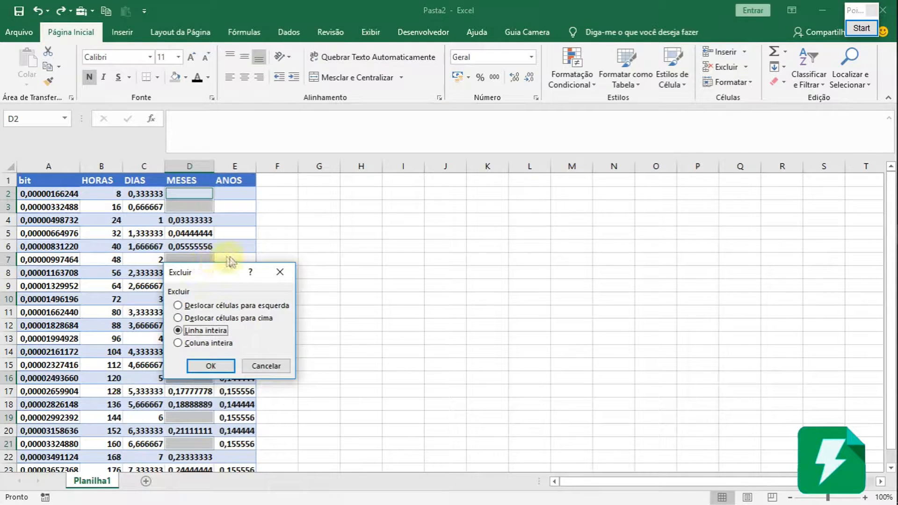
pyautogui.click(228, 368)
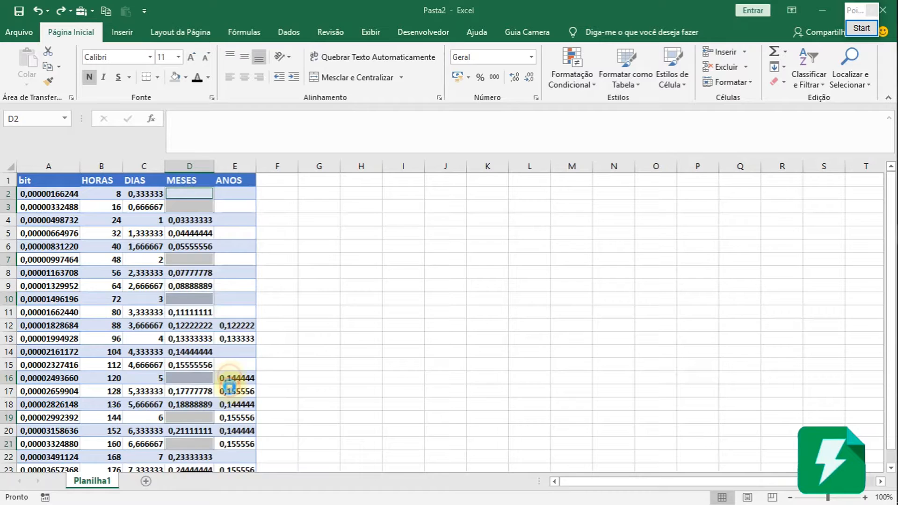
pyautogui.click(189, 273)
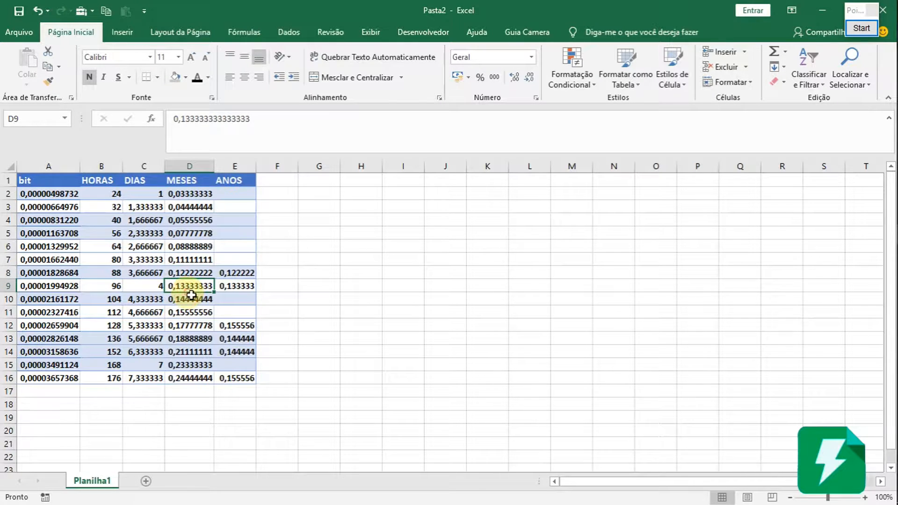
# Undo the deletion of the rows with blank MESES cells.
pyautogui.hotkey('ctrl', 'z')
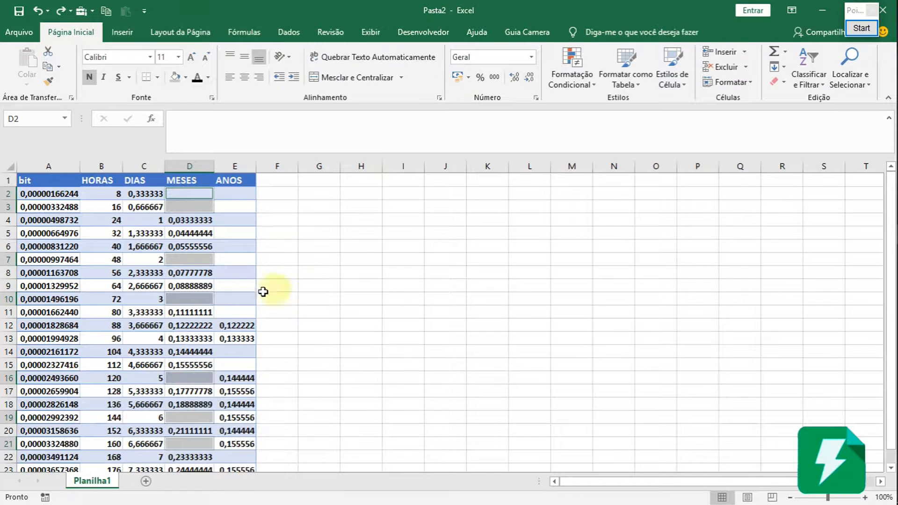
pyautogui.click(187, 312)
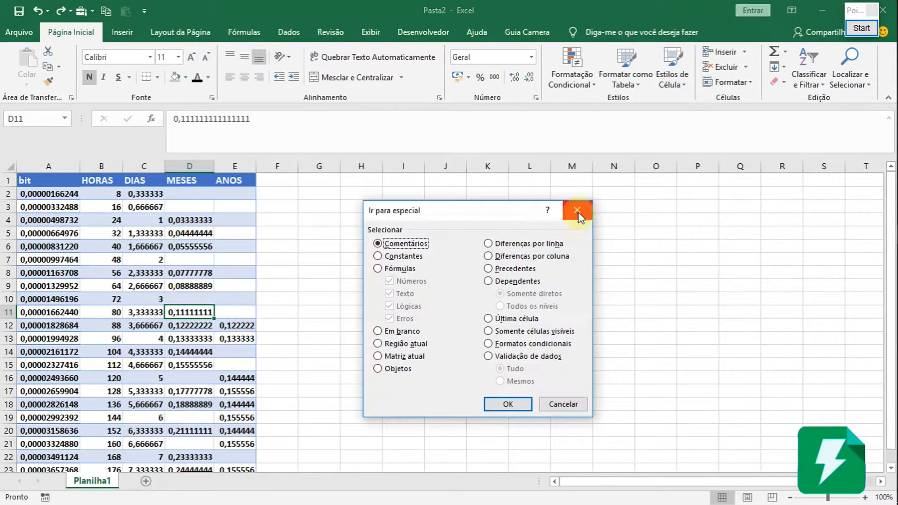
pyautogui.click(579, 213)
pyautogui.click(186, 195)
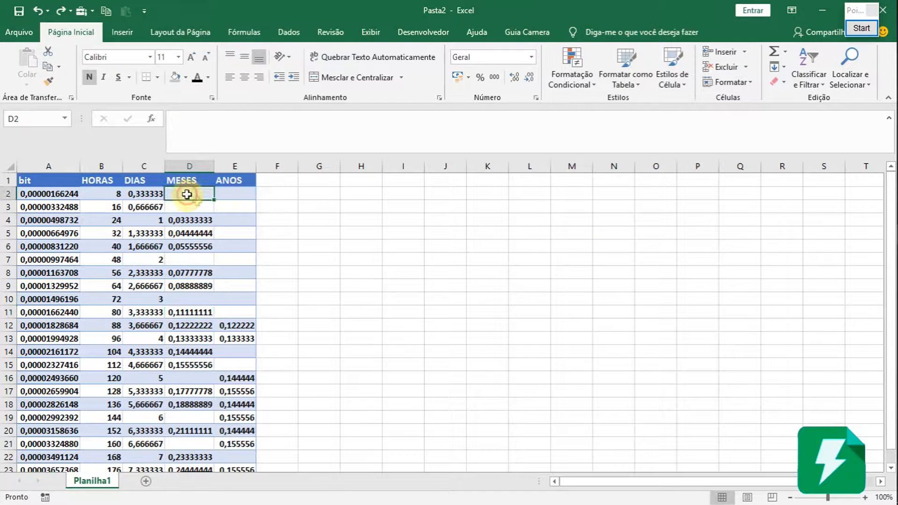
pyautogui.click(208, 342)
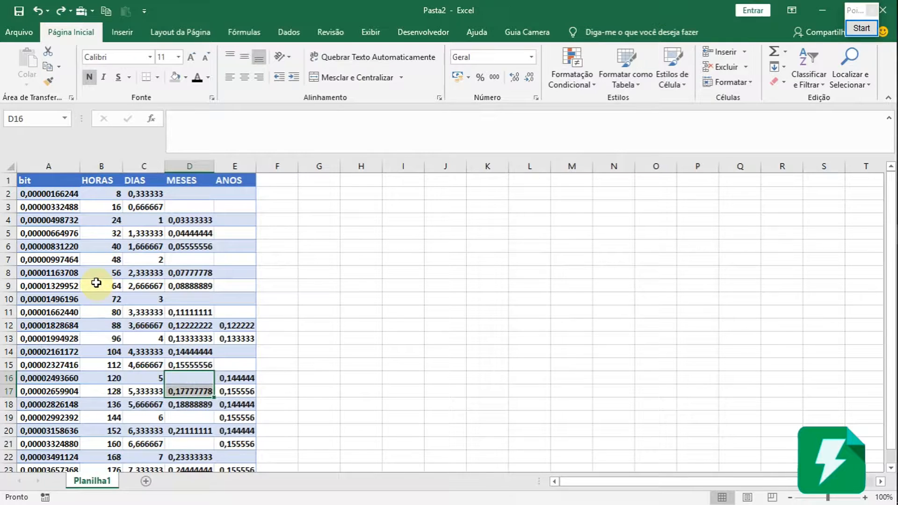
pyautogui.click(135, 222)
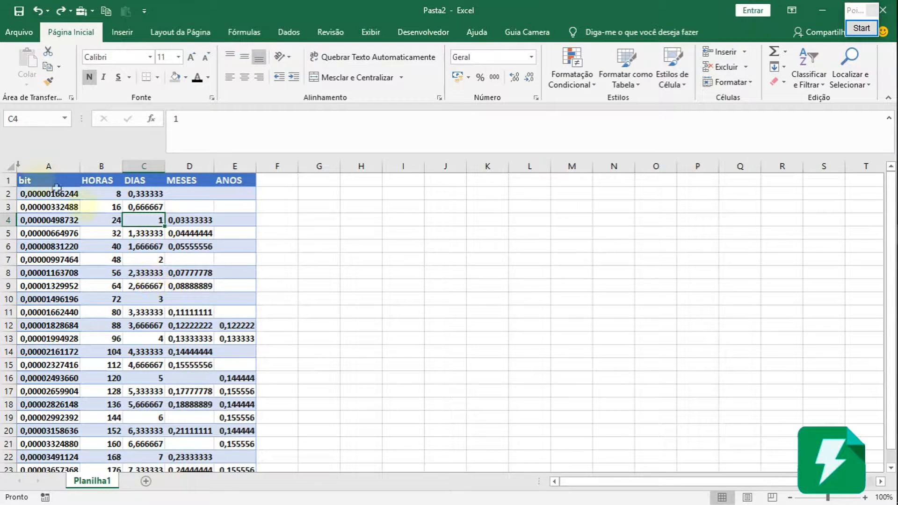
# Turn on filtering for the header row A1:E1, from bit to ANOS.
pyautogui.click(41, 180)
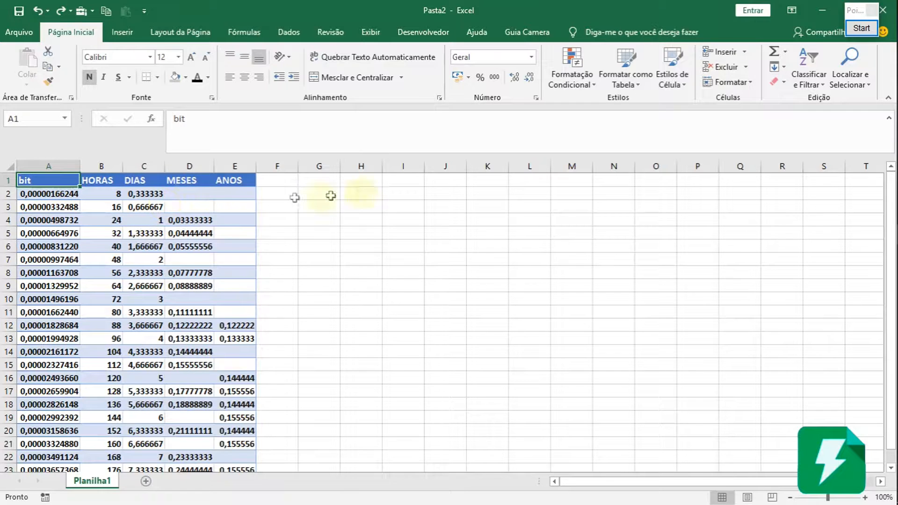
pyautogui.moveTo(70, 180); pyautogui.dragTo(236, 179)
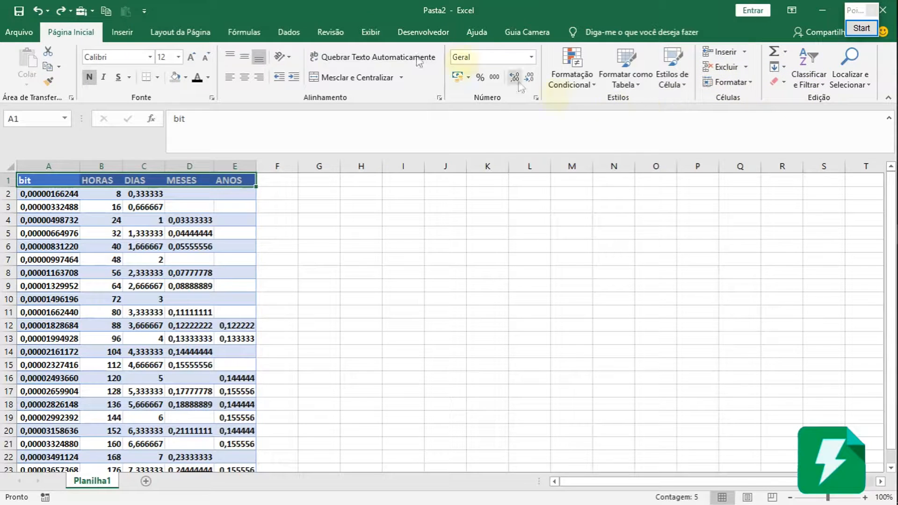
pyautogui.click(288, 32)
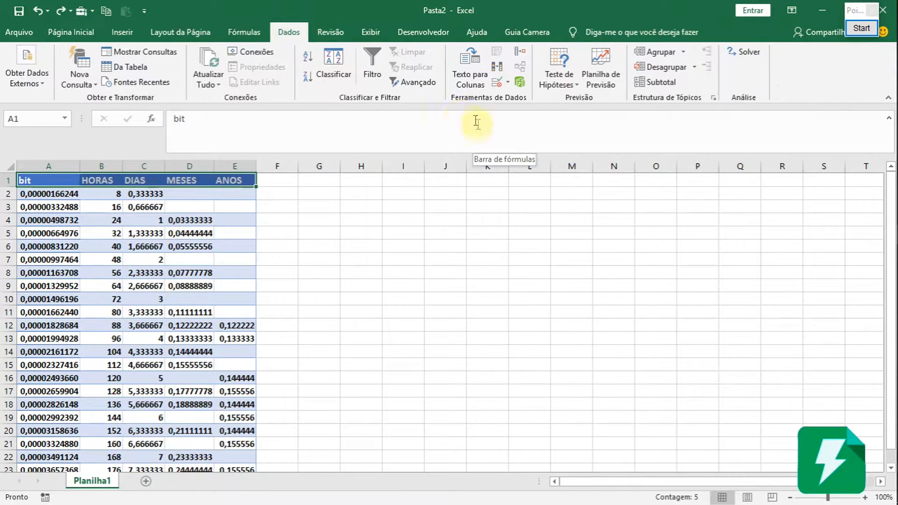
pyautogui.click(372, 70)
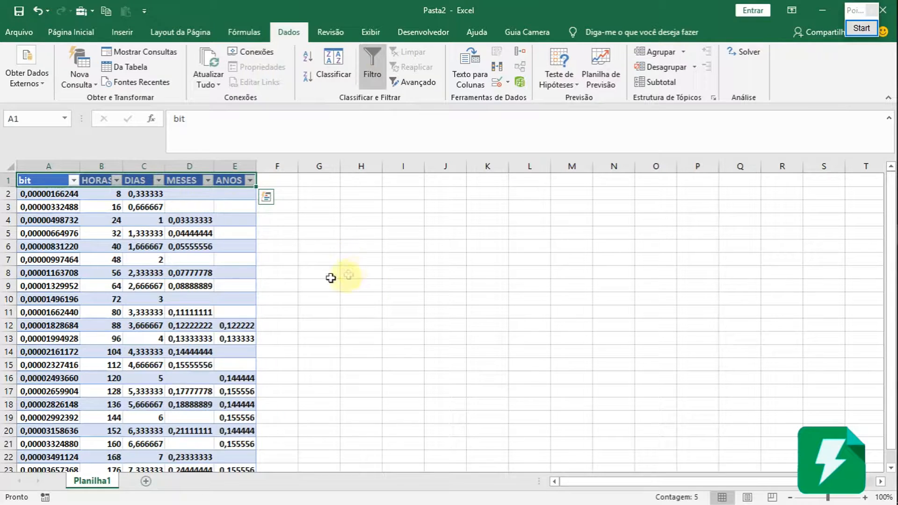
pyautogui.click(189, 246)
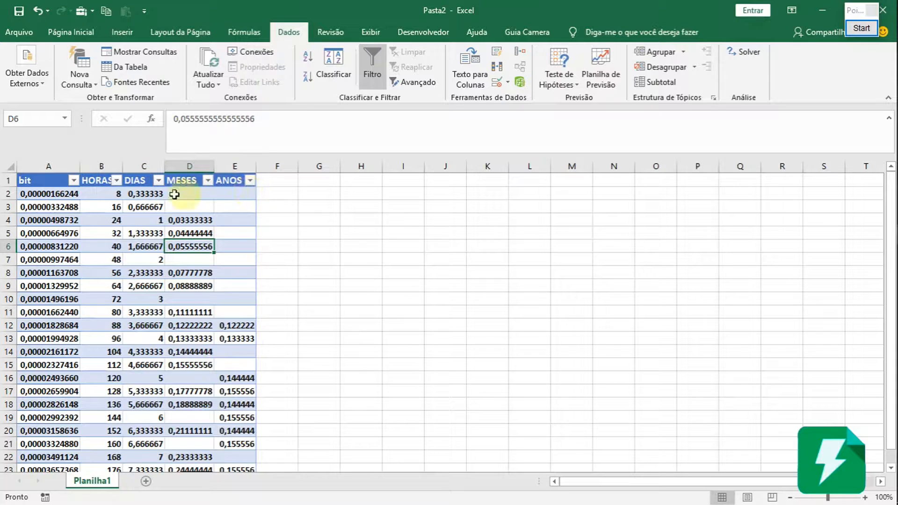
pyautogui.click(249, 182)
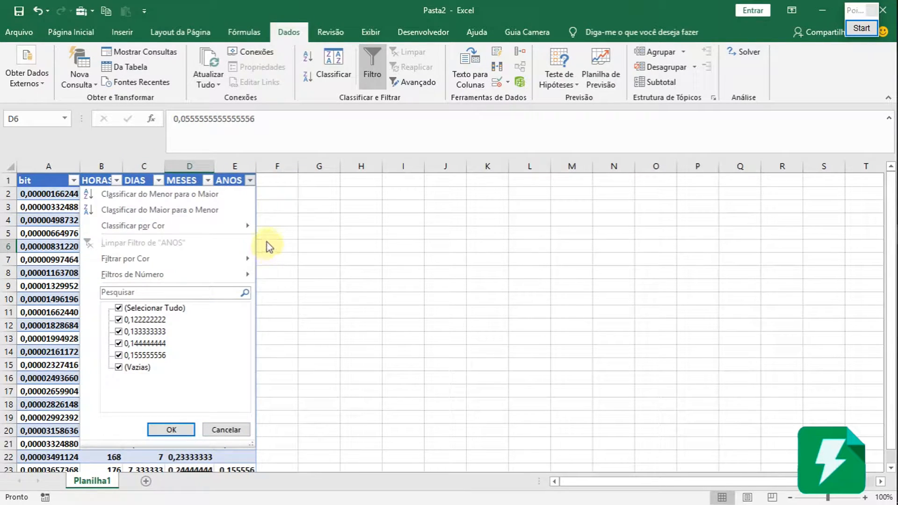
pyautogui.click(120, 309)
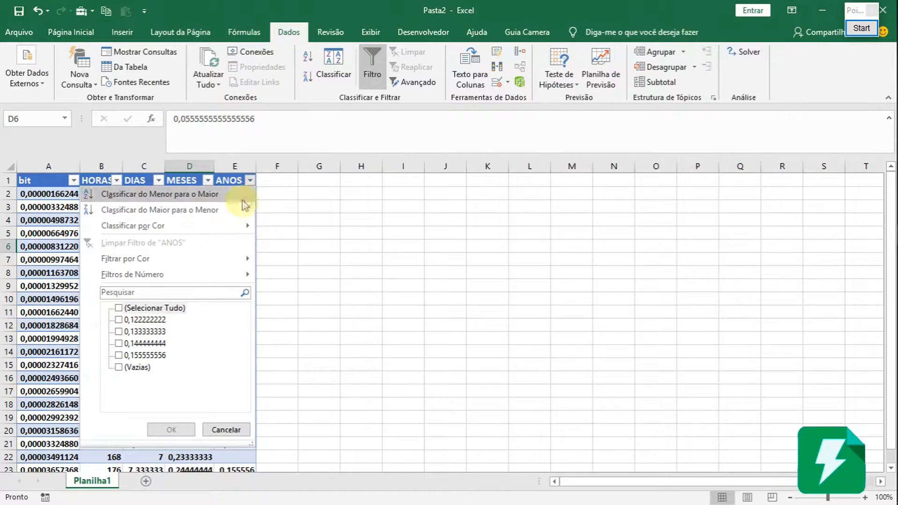
pyautogui.click(250, 181)
# Filter the ANOS column to show only the rows with blank cells (Vazias).
pyautogui.click(251, 181)
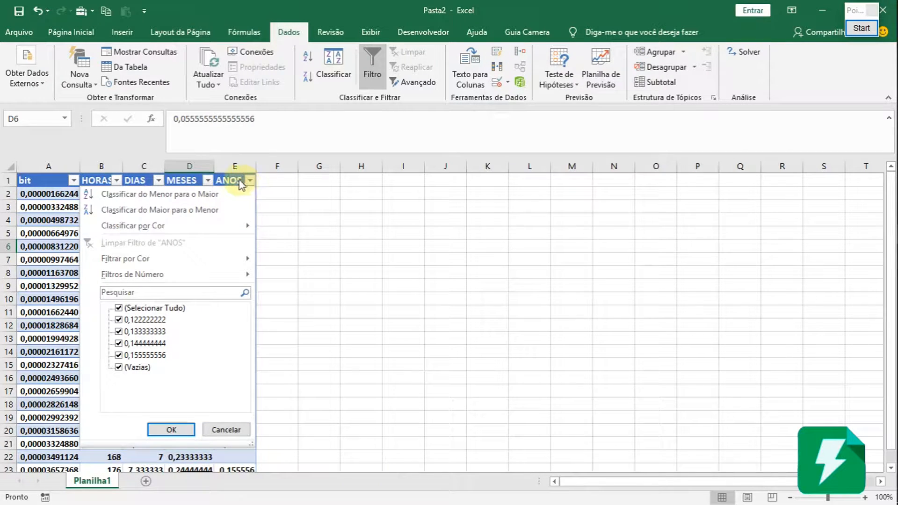
pyautogui.click(119, 309)
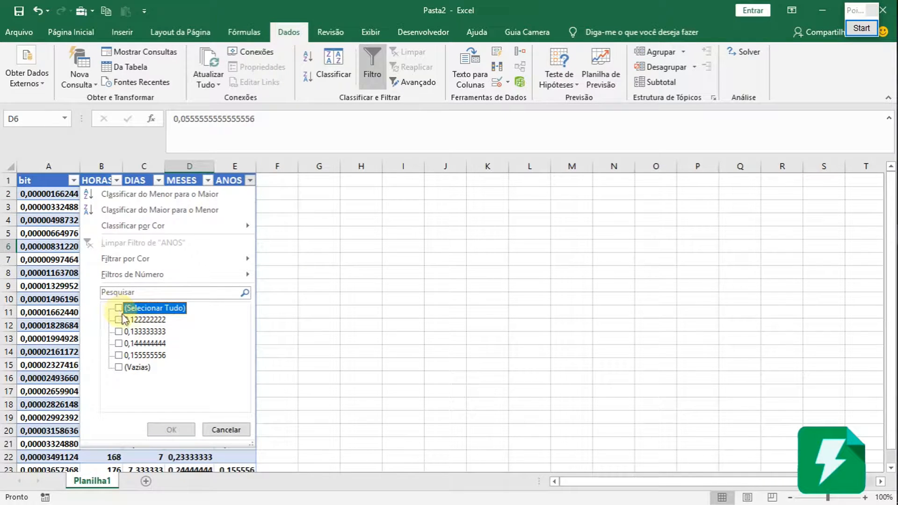
pyautogui.click(119, 368)
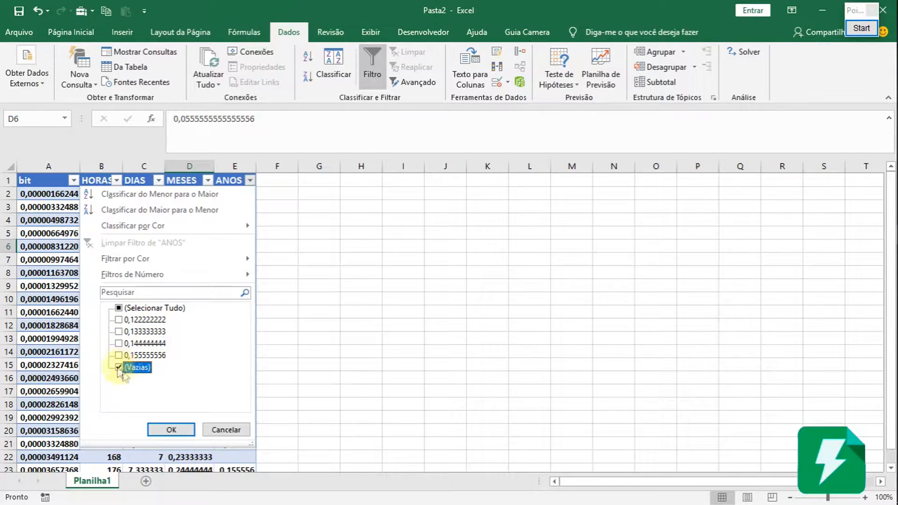
pyautogui.click(180, 430)
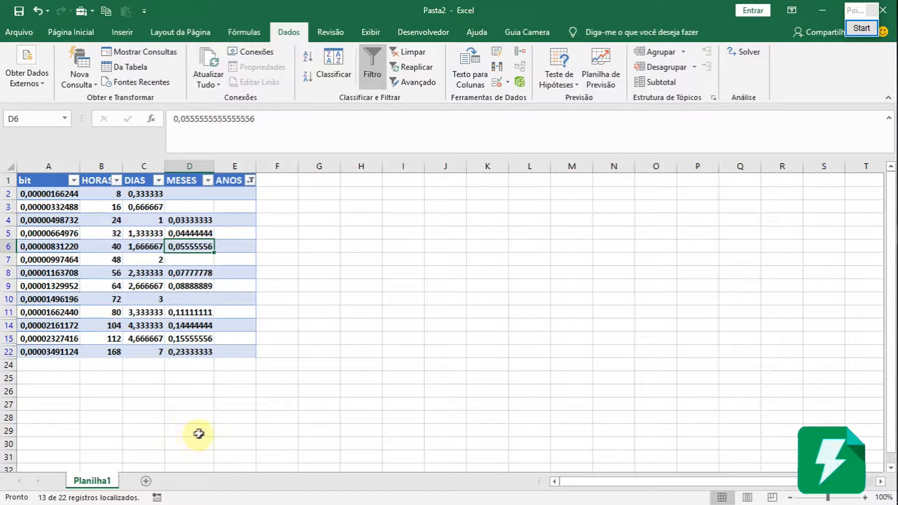
# Select all the filtered rows from 2 to 22 below the header and delete those entire rows.
pyautogui.moveTo(239, 189); pyautogui.dragTo(255, 351)
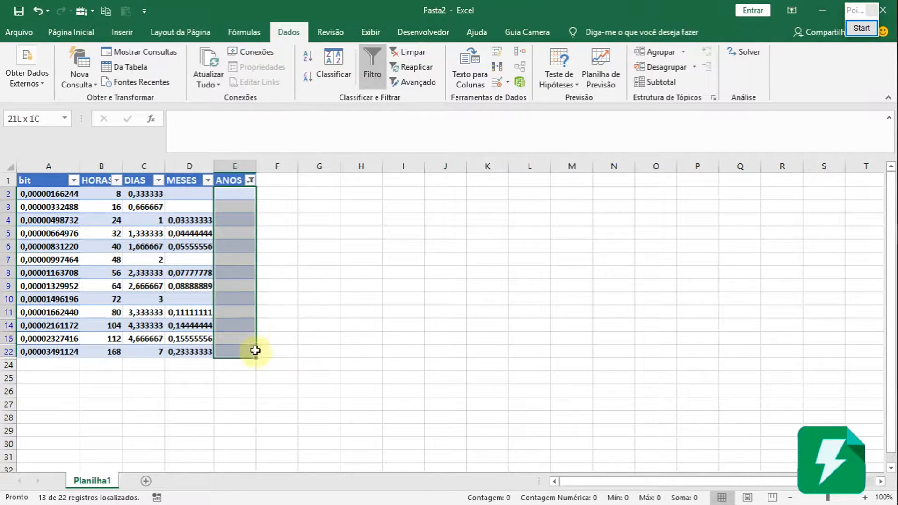
pyautogui.moveTo(230, 199); pyautogui.dragTo(237, 357)
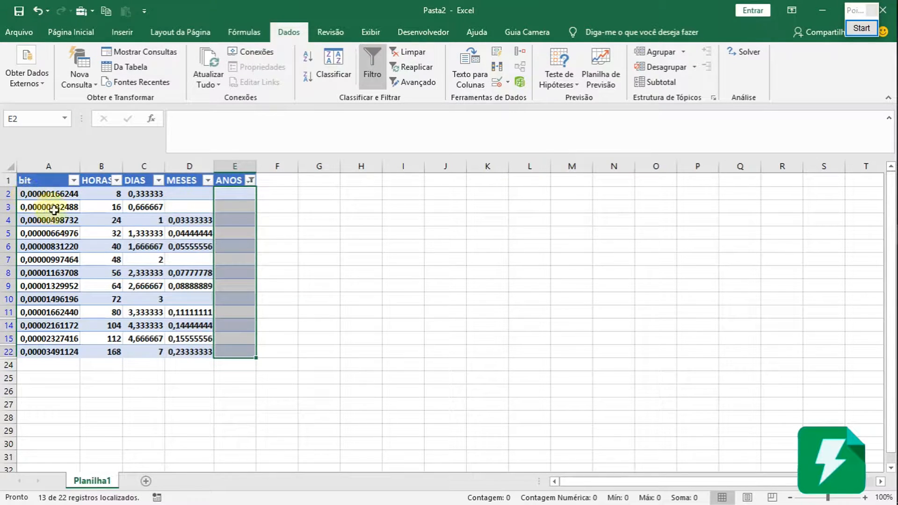
pyautogui.click(45, 196)
pyautogui.moveTo(16, 190); pyautogui.dragTo(8, 351)
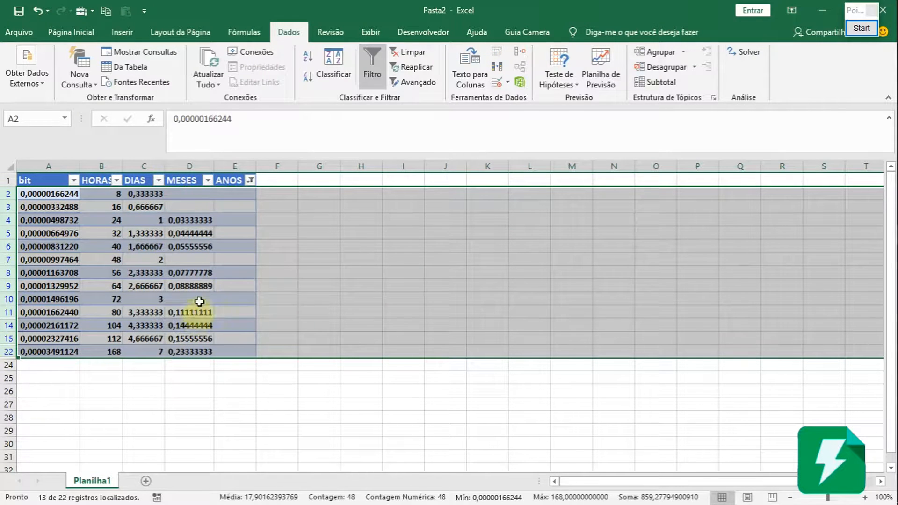
pyautogui.rightClick(168, 249)
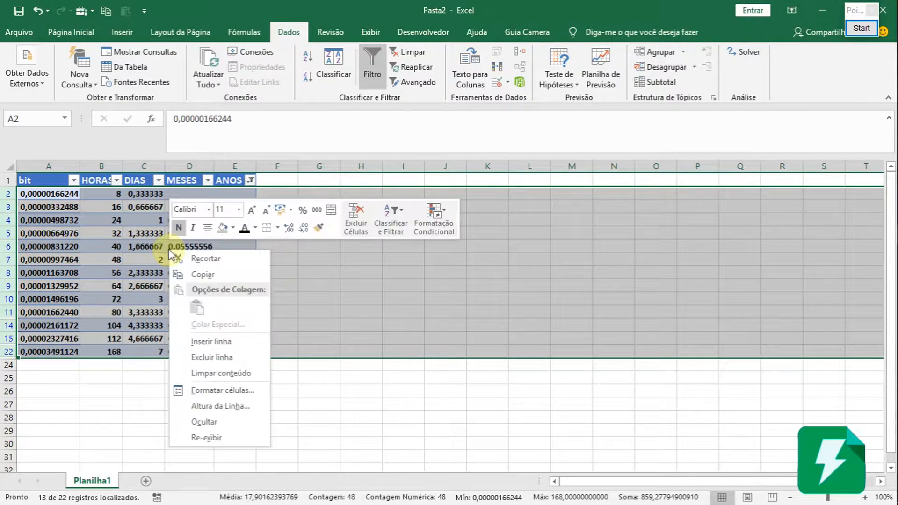
pyautogui.click(232, 363)
pyautogui.click(181, 258)
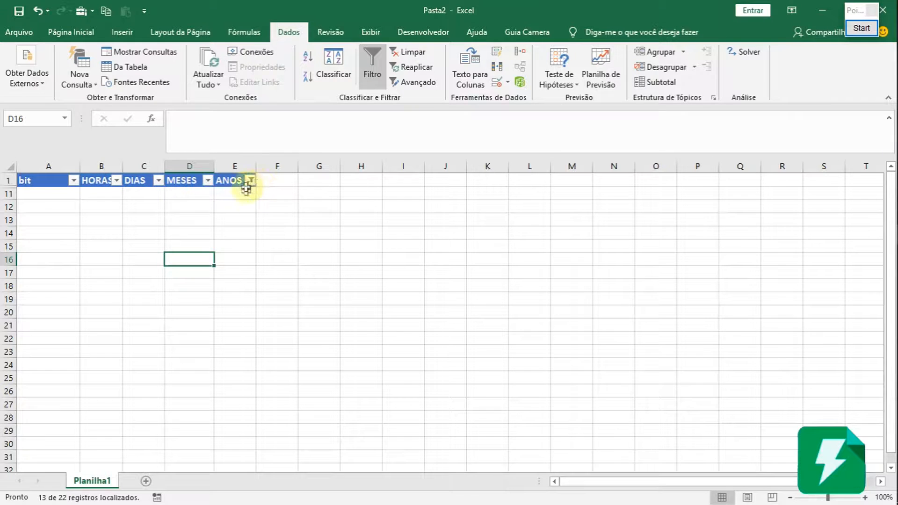
# Reset the ANOS column filter to include all values with Selecionar Tudo.
pyautogui.moveTo(253, 189)
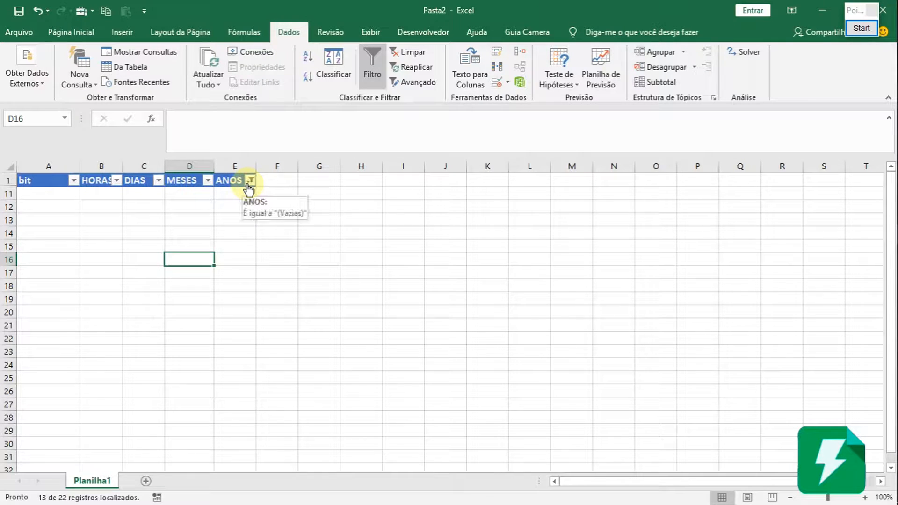
pyautogui.click(250, 181)
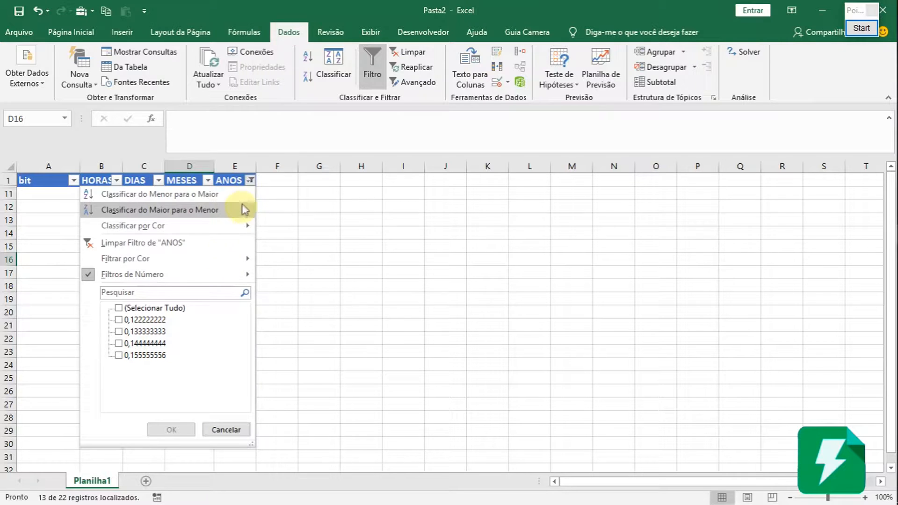
pyautogui.click(118, 308)
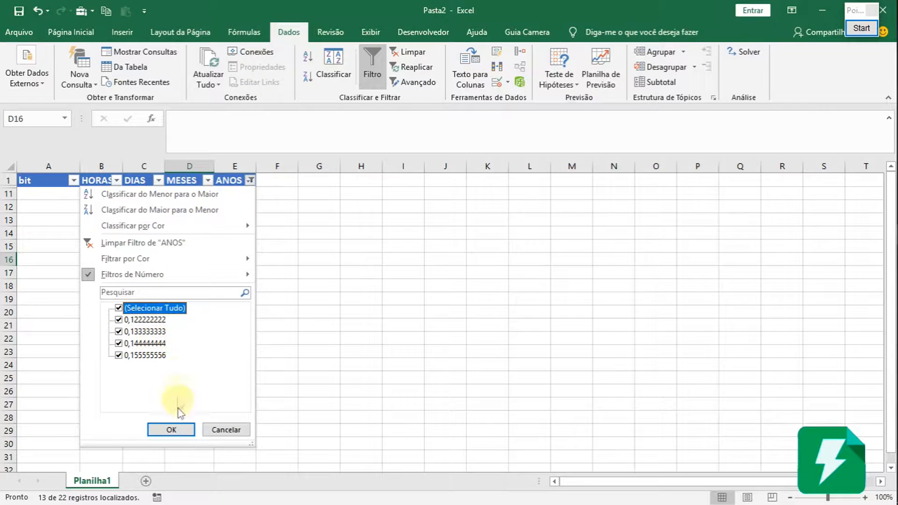
pyautogui.click(179, 433)
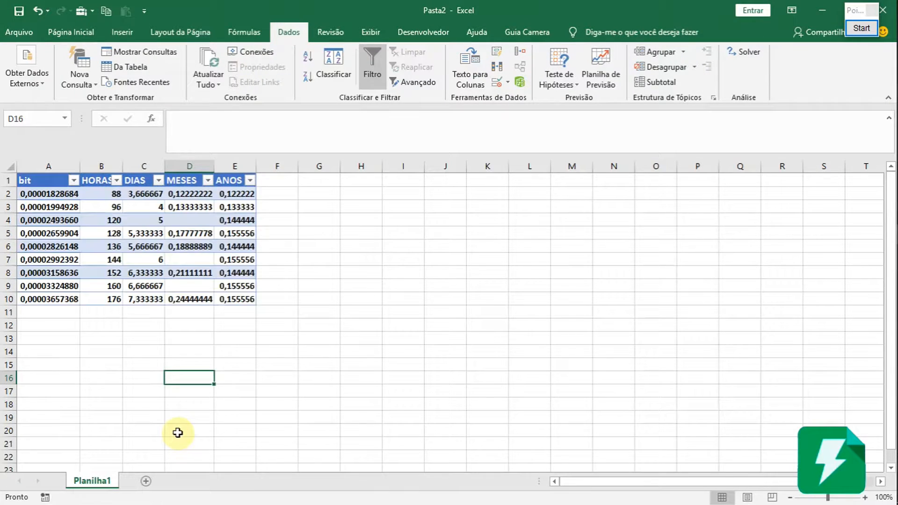
pyautogui.click(211, 328)
pyautogui.click(185, 234)
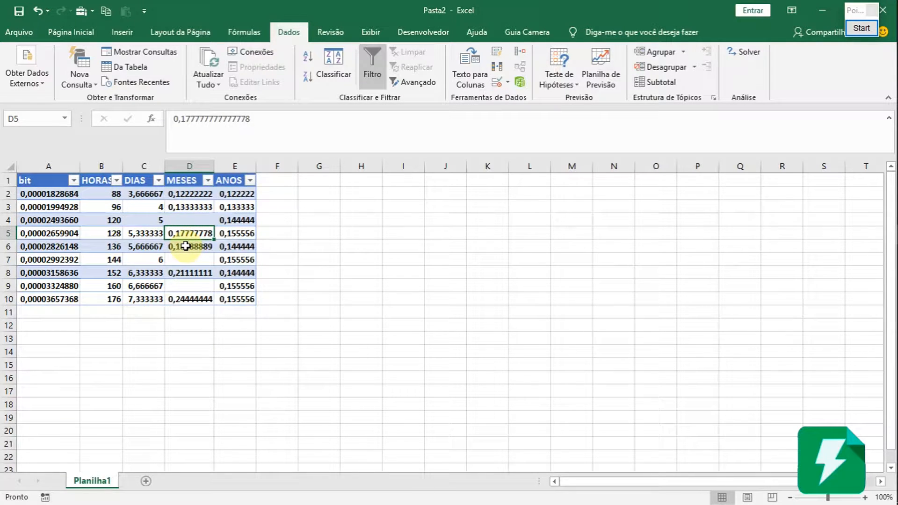
pyautogui.click(221, 219)
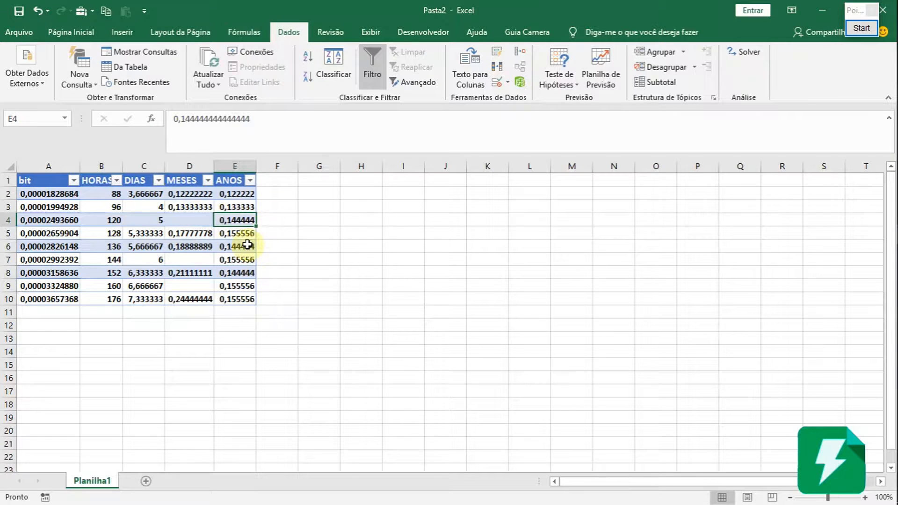
pyautogui.click(236, 274)
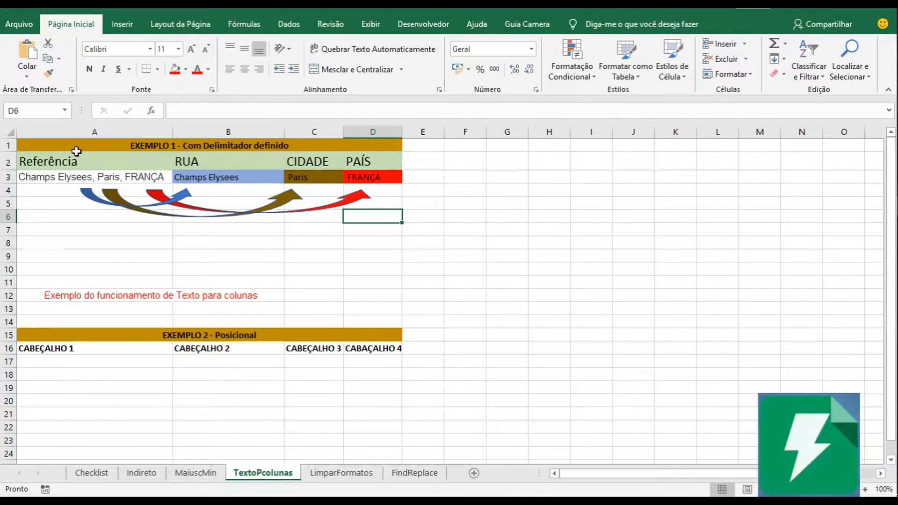
# Copy the example block A1:D16 on the TextoPcolunas sheet and paste it at A30.
pyautogui.moveTo(62, 151); pyautogui.dragTo(267, 351)
pyautogui.hotkey('ctrl', 'c')
pyautogui.scroll(-4, 187, 355)
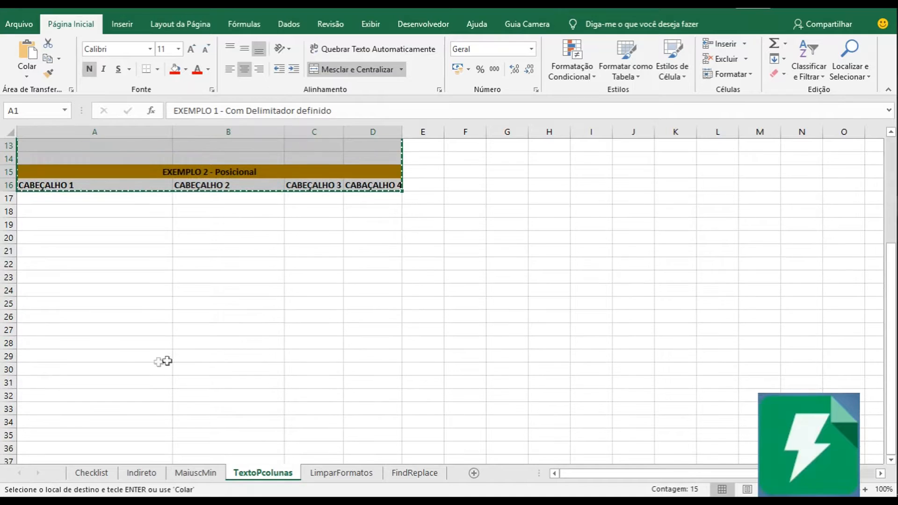
pyautogui.scroll(-1, 65, 360)
pyautogui.click(38, 331)
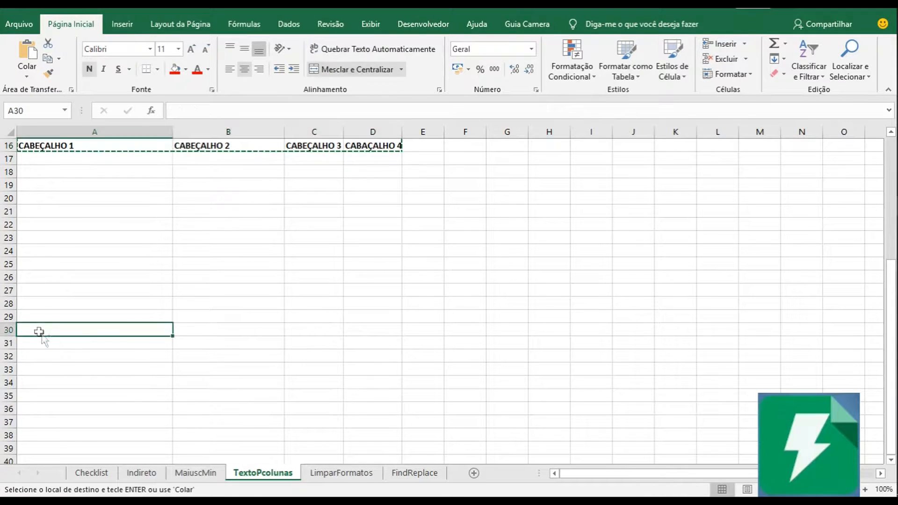
pyautogui.hotkey('ctrl', 'v')
# Delete the three curved arrows below row 32 of the copied block using Selecionar Objetos, and turn that selection mode off.
pyautogui.scroll(-1, 341, 335)
pyautogui.scroll(-4, 340, 335)
pyautogui.click(129, 228)
pyautogui.click(101, 202)
pyautogui.click(107, 190)
pyautogui.moveTo(359, 213); pyautogui.dragTo(101, 177)
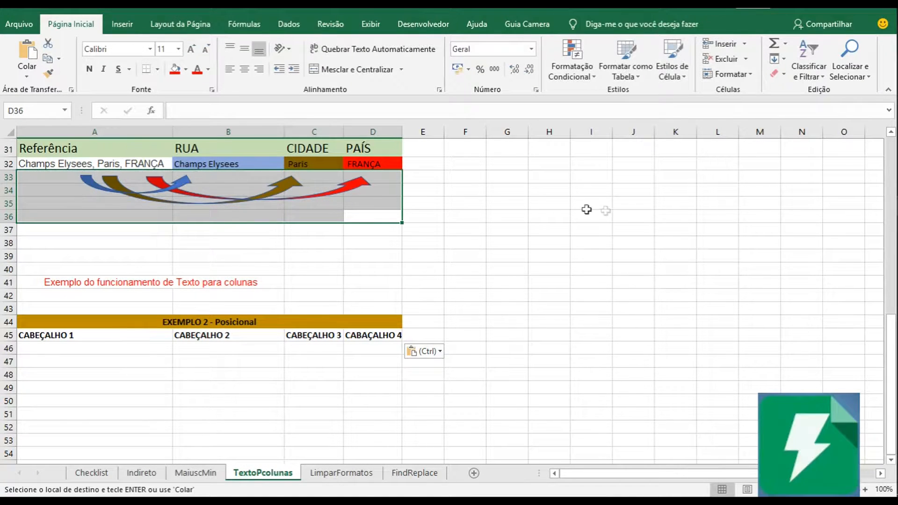
pyautogui.click(858, 77)
pyautogui.click(825, 235)
pyautogui.moveTo(405, 213); pyautogui.dragTo(23, 173)
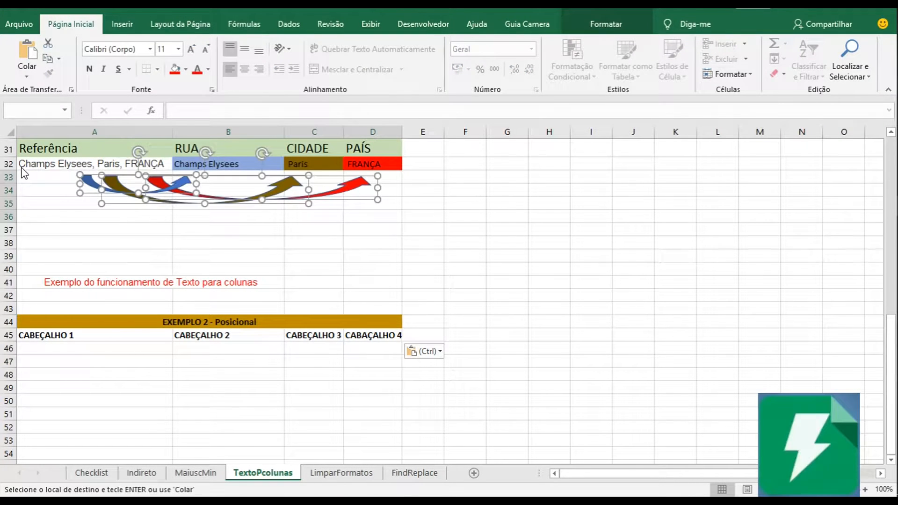
pyautogui.press('Delete')
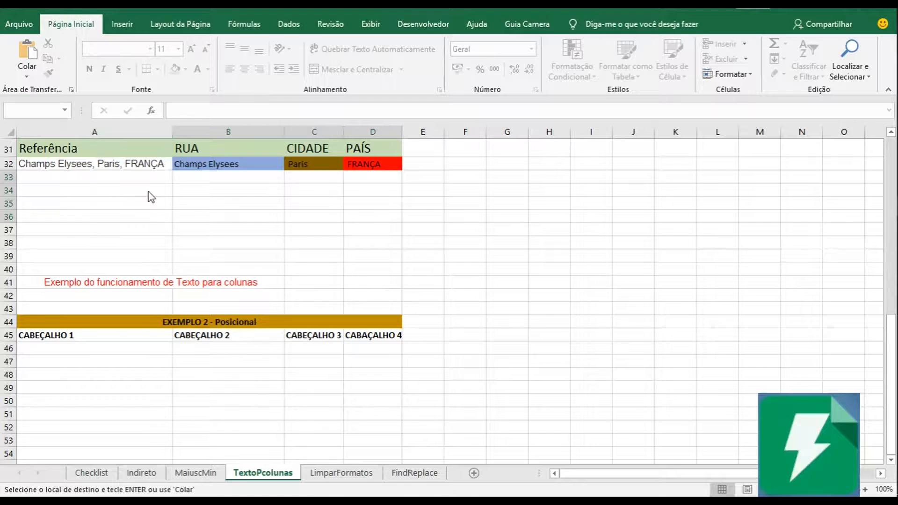
pyautogui.click(846, 79)
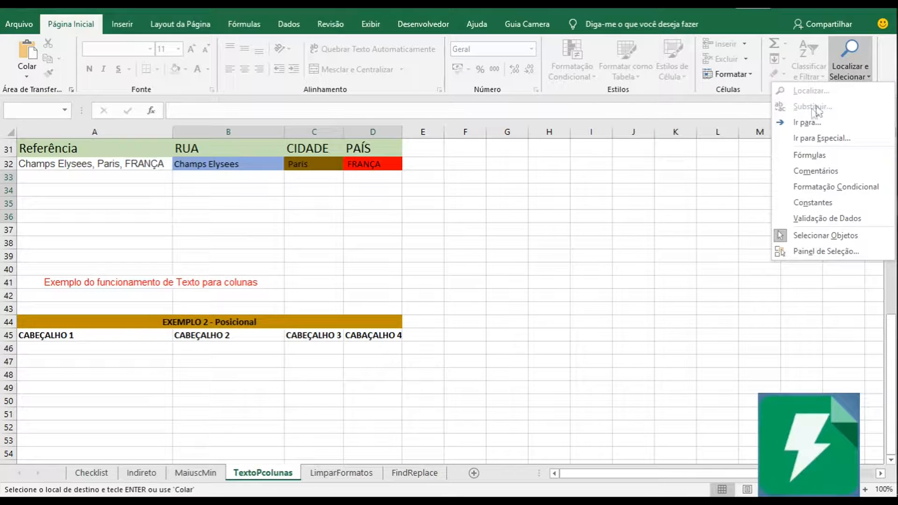
pyautogui.click(819, 236)
# Clear the formatting and delete the contents of the example row A32:D32.
pyautogui.moveTo(80, 164); pyautogui.dragTo(401, 163)
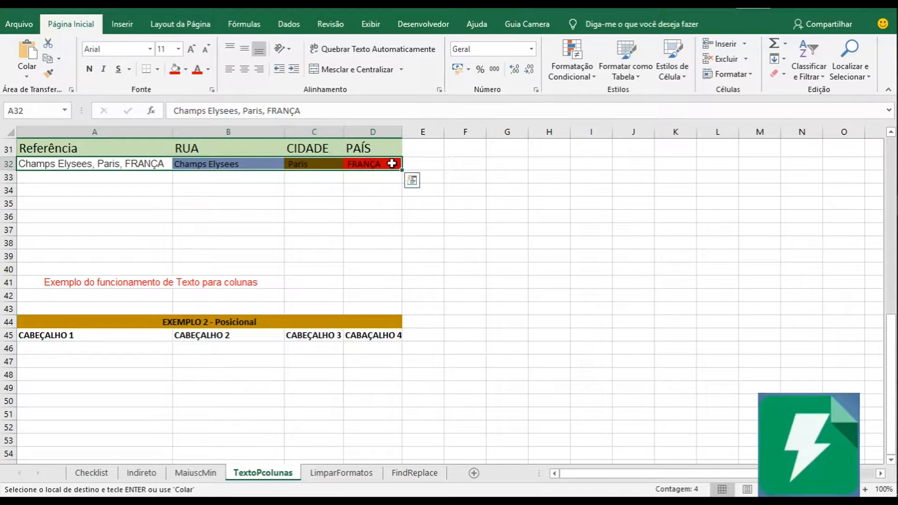
pyautogui.click(776, 73)
pyautogui.click(818, 107)
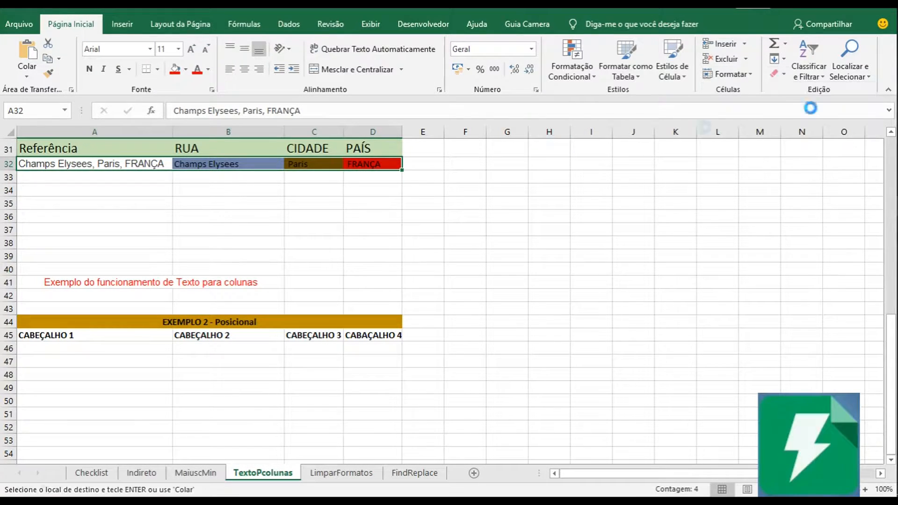
pyautogui.click(236, 152)
pyautogui.moveTo(106, 165); pyautogui.dragTo(369, 165)
pyautogui.press('Delete')
pyautogui.moveTo(243, 216); pyautogui.dragTo(259, 225)
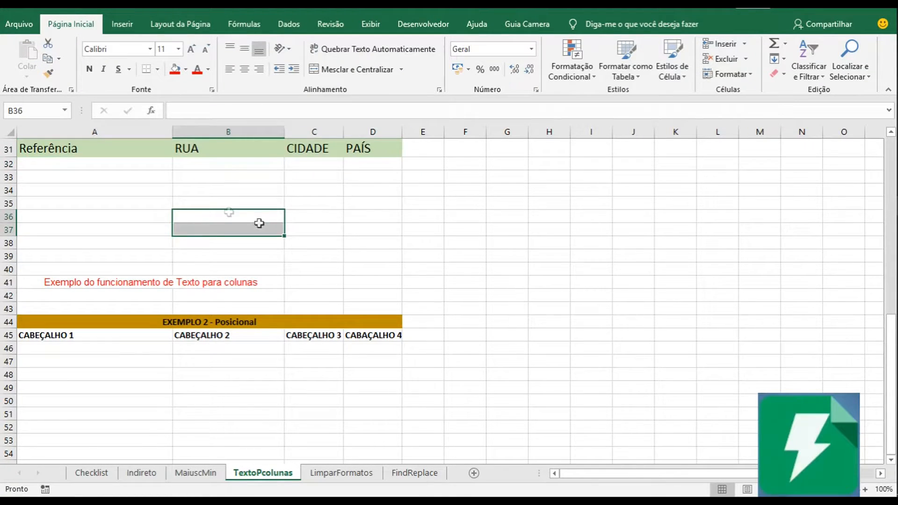
pyautogui.scroll(2, 215, 210)
pyautogui.scroll(-1, 215, 210)
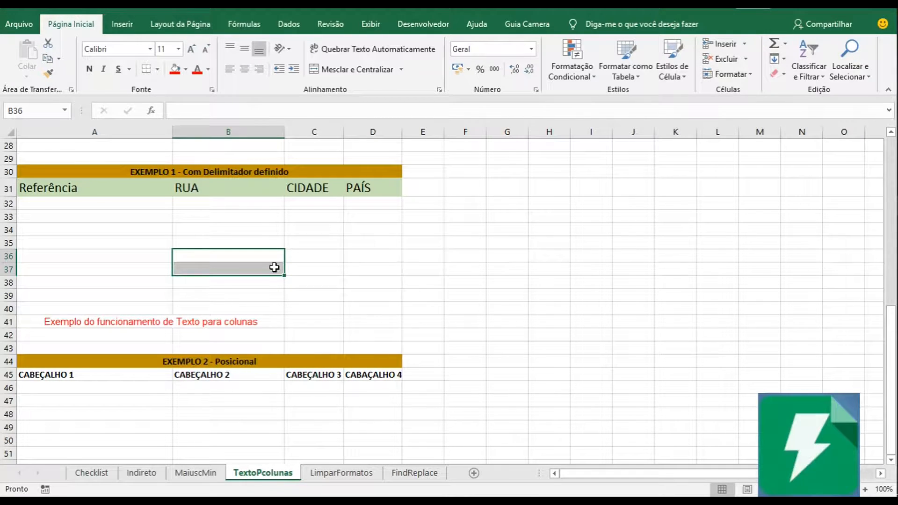
pyautogui.click(205, 218)
pyautogui.click(129, 213)
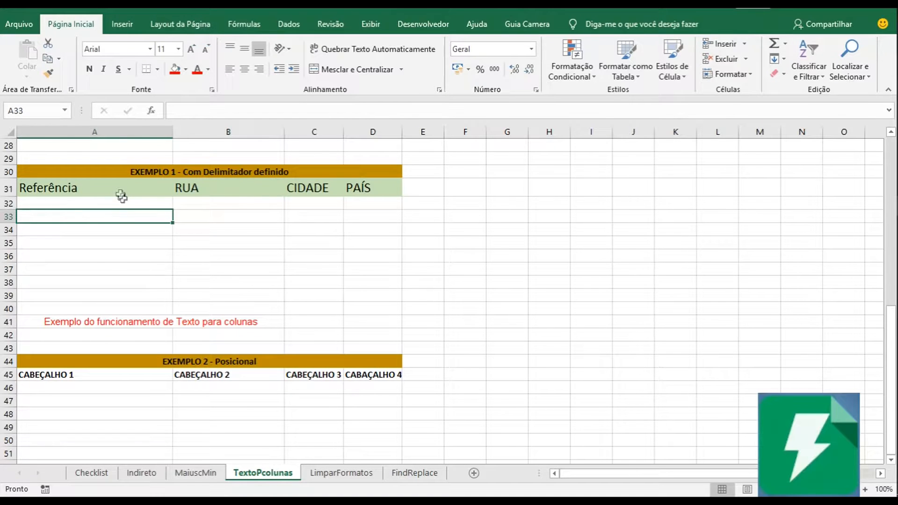
pyautogui.click(241, 173)
# Copy the EXEMPLO 1 lines from ChampsElysees,Paris,FRANÇA to AbbeyRoad,Londres,Inglaterra out of Notepad and paste them into Excel starting at A32.
pyautogui.click(133, 202)
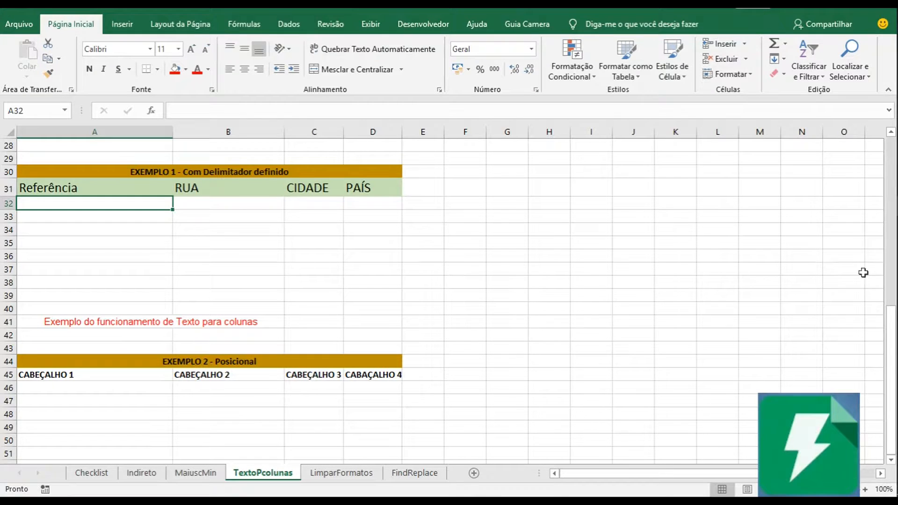
pyautogui.click(877, 227)
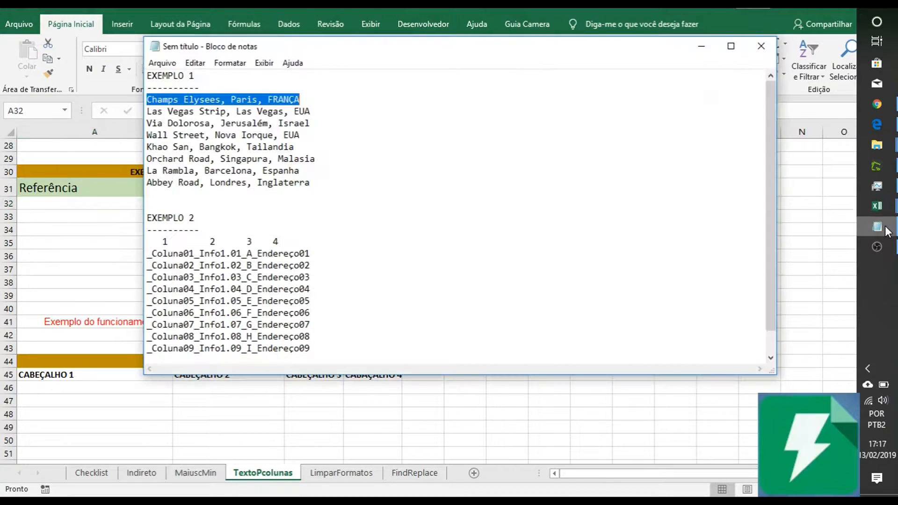
pyautogui.click(433, 220)
pyautogui.moveTo(311, 184); pyautogui.dragTo(148, 135)
pyautogui.moveTo(146, 97); pyautogui.dragTo(322, 184)
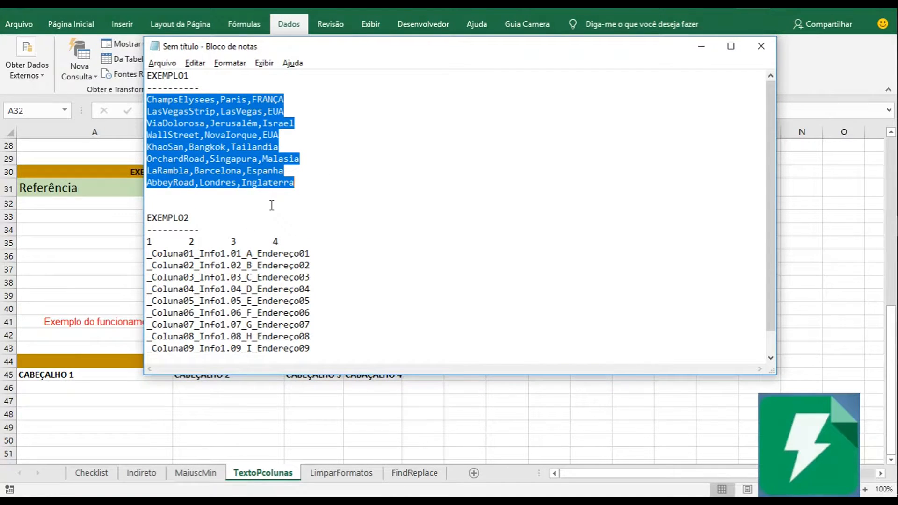
pyautogui.click(706, 47)
pyautogui.hotkey('ctrl', 'v')
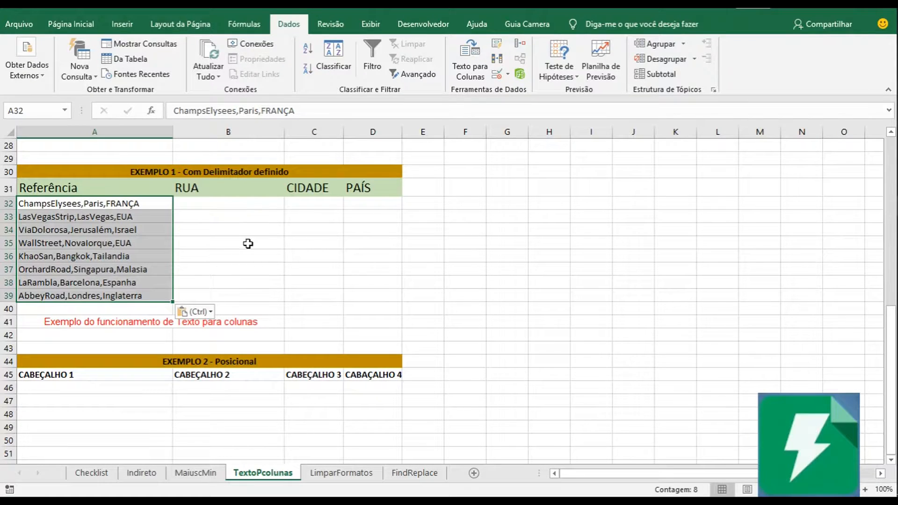
pyautogui.click(142, 242)
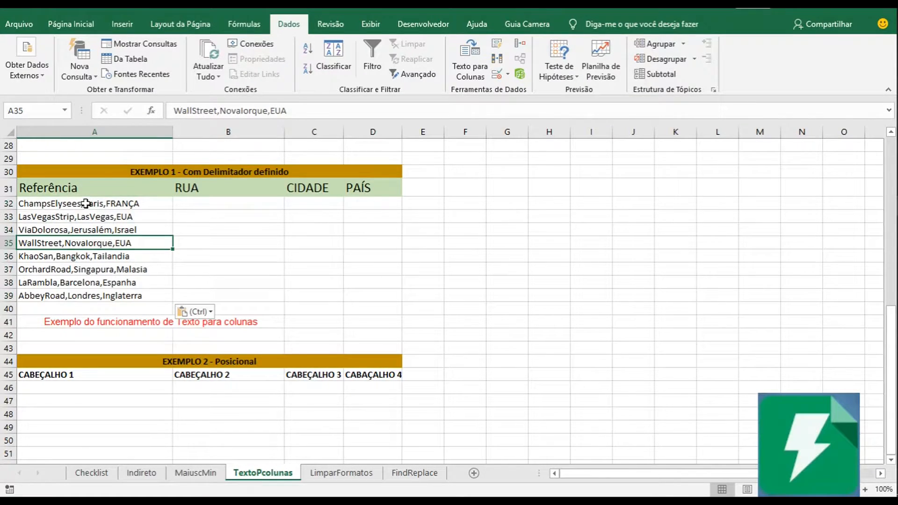
pyautogui.moveTo(94, 204); pyautogui.dragTo(147, 296)
pyautogui.click(78, 233)
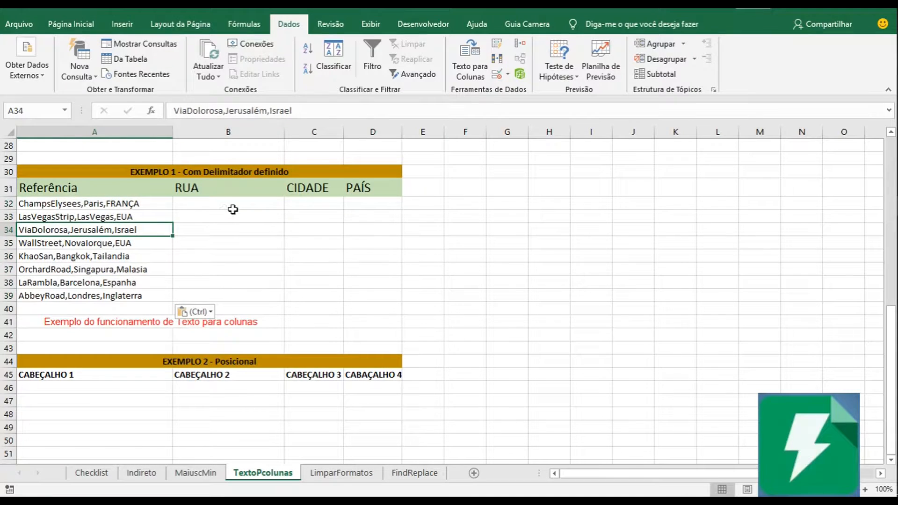
# Examine the comma-delimited entries in A32:A39 and the empty RUA, CIDADE and PAÍS columns beside them.
pyautogui.click(232, 209)
pyautogui.click(331, 225)
pyautogui.click(371, 225)
pyautogui.click(227, 237)
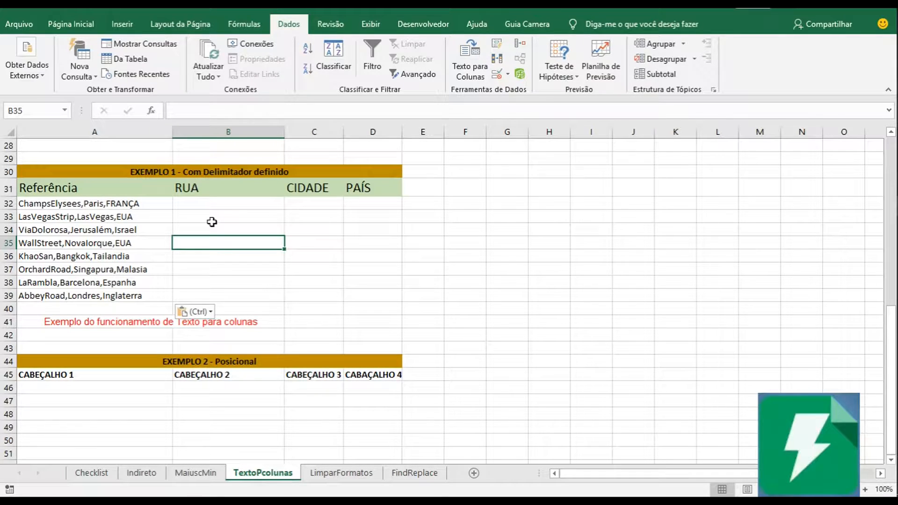
pyautogui.click(143, 216)
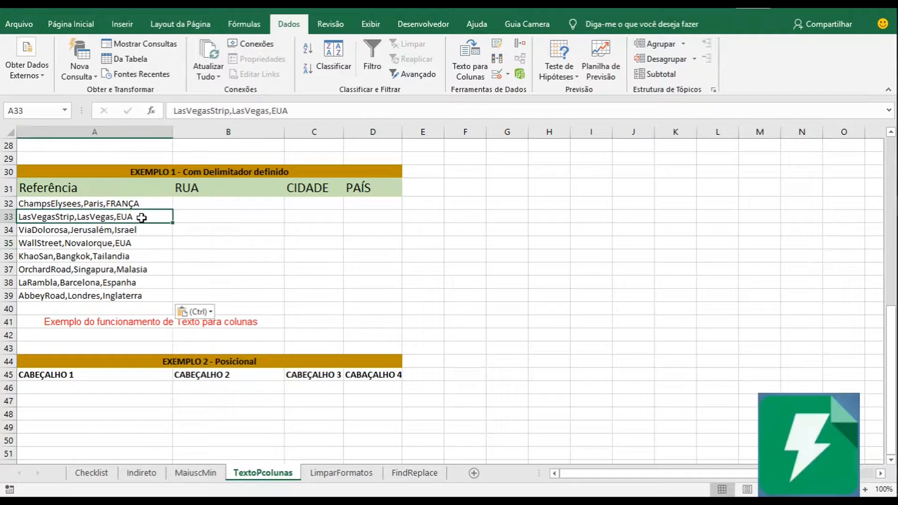
pyautogui.click(125, 205)
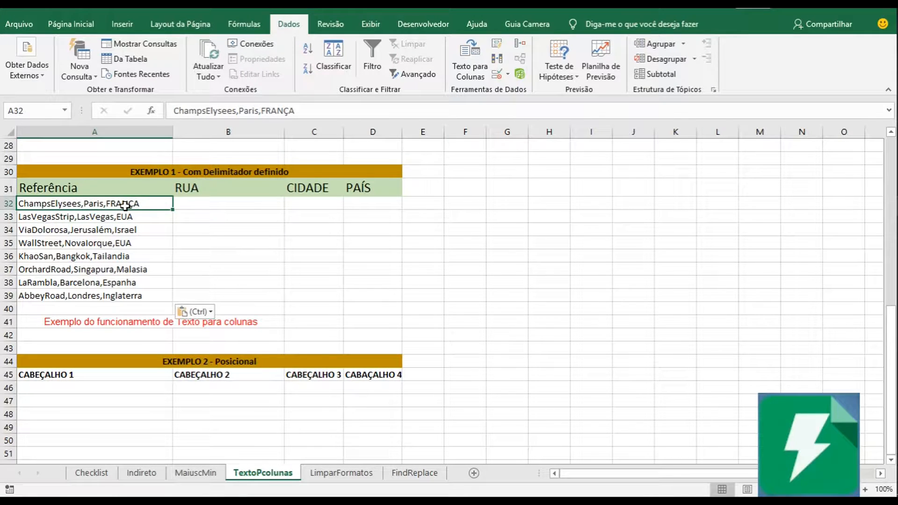
pyautogui.click(150, 231)
pyautogui.click(126, 206)
pyautogui.click(200, 244)
pyautogui.click(155, 217)
pyautogui.click(167, 203)
pyautogui.click(82, 24)
pyautogui.click(143, 241)
pyautogui.click(201, 191)
pyautogui.click(219, 200)
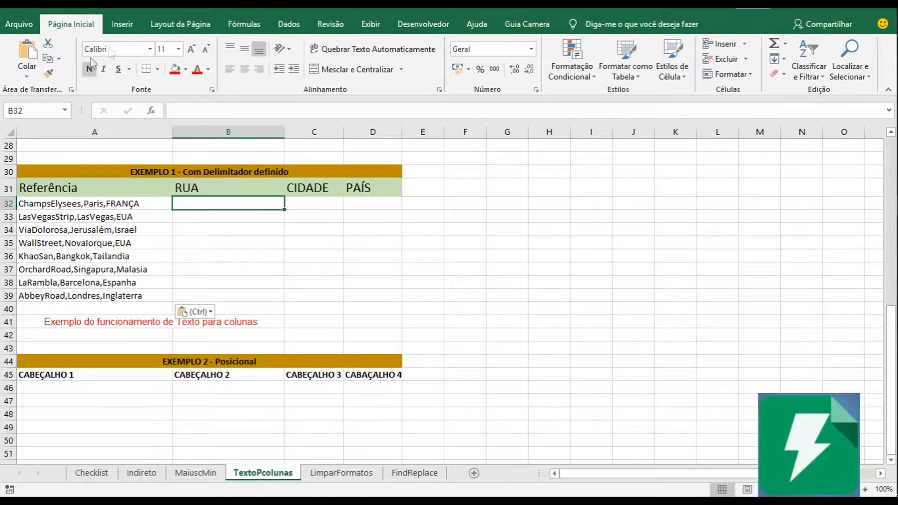
# Try to run Text to Columns on the empty cell B32.
pyautogui.click(287, 25)
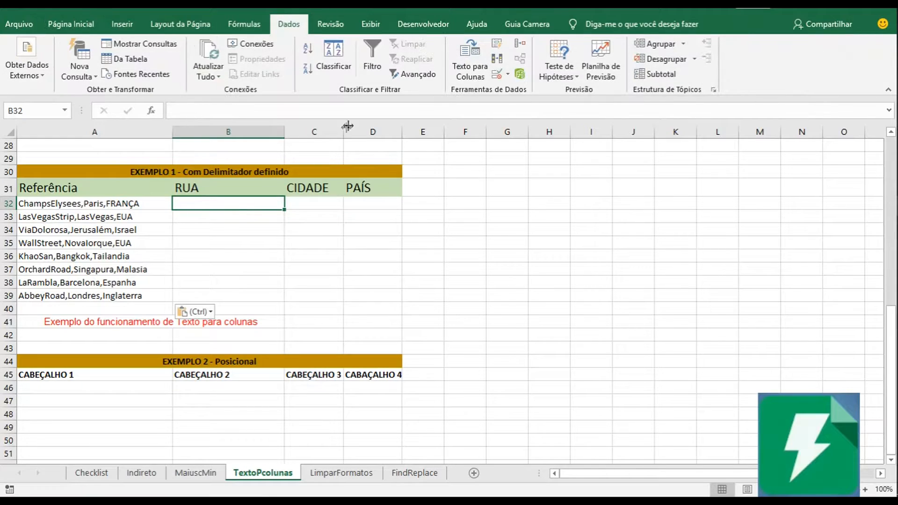
pyautogui.click(476, 74)
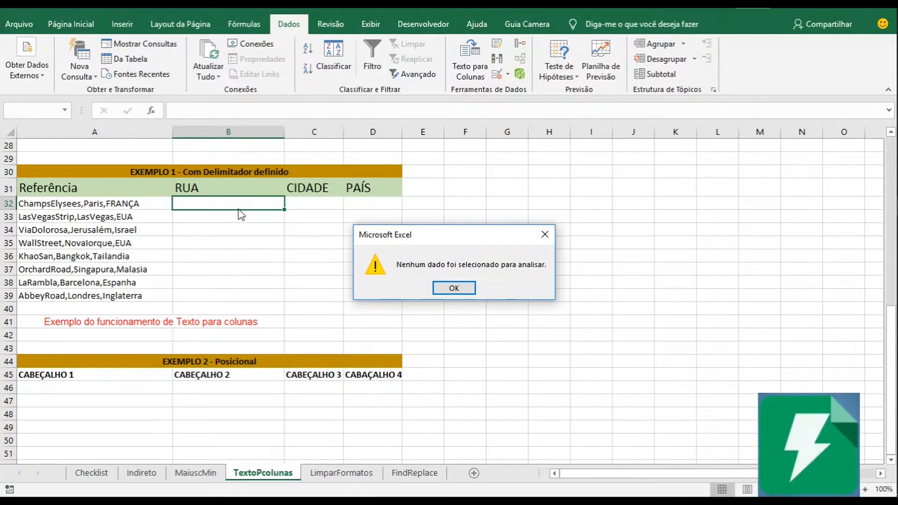
pyautogui.click(453, 287)
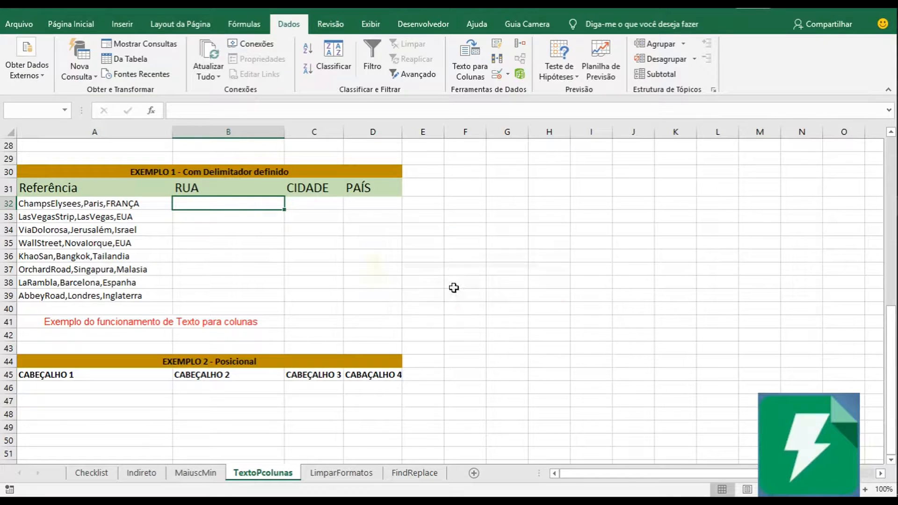
# Start Text to Columns on cell A32 only, with Delimitado as the original data type.
pyautogui.click(89, 206)
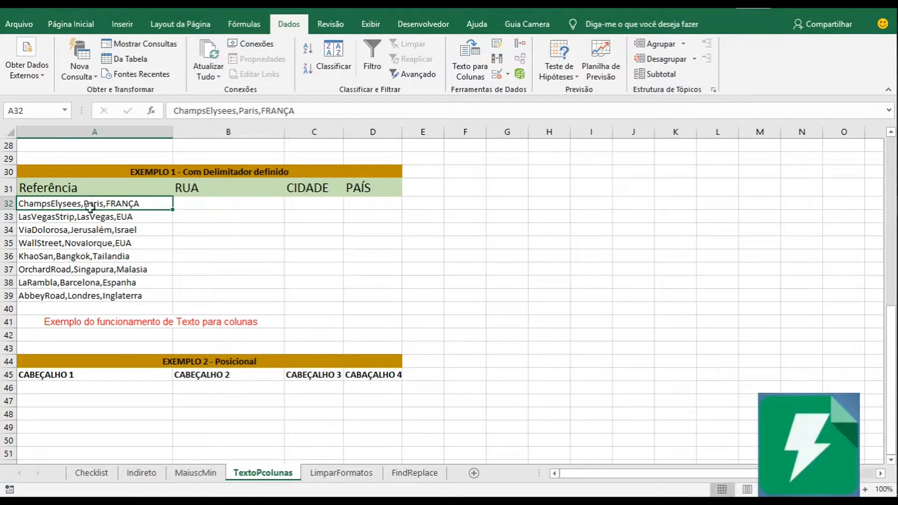
pyautogui.moveTo(91, 209); pyautogui.dragTo(119, 296)
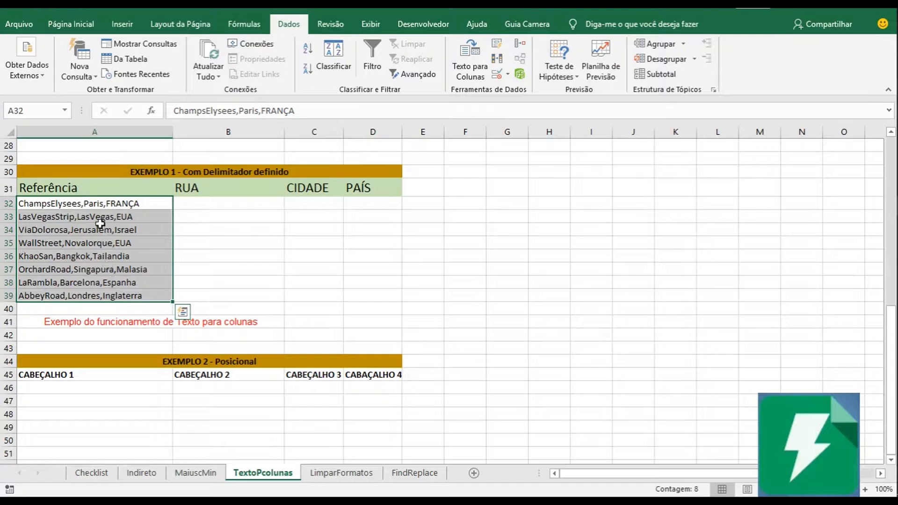
pyautogui.click(97, 204)
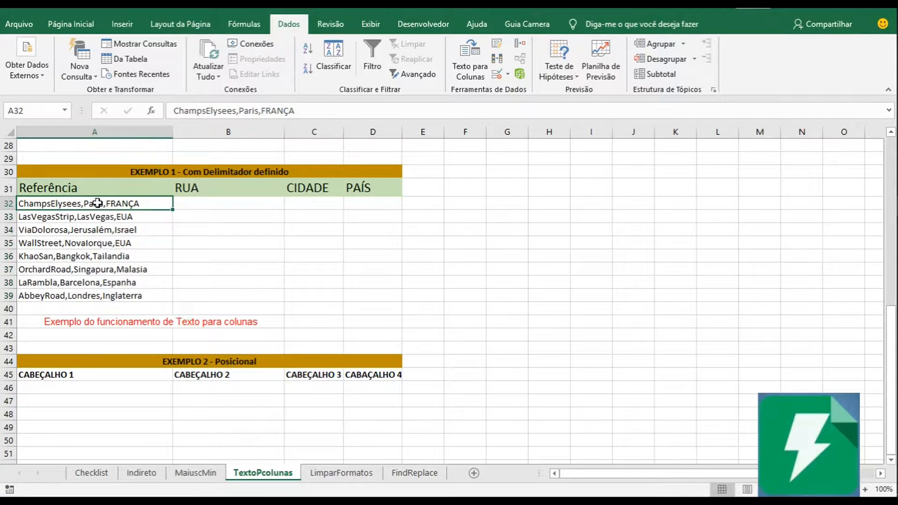
pyautogui.click(461, 62)
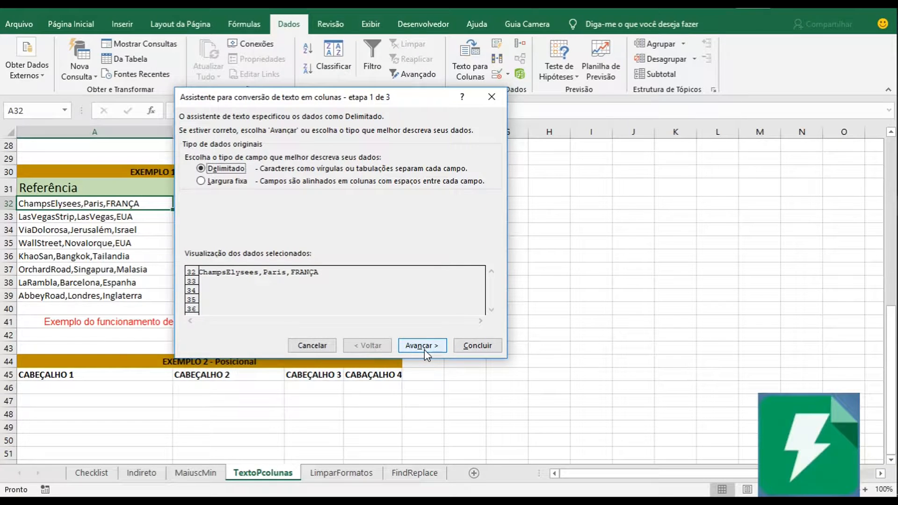
pyautogui.click(425, 350)
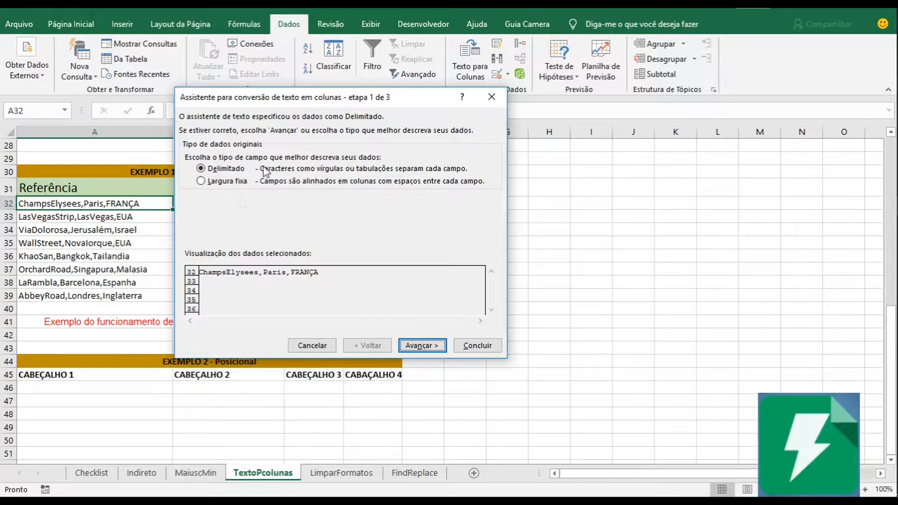
pyautogui.click(422, 346)
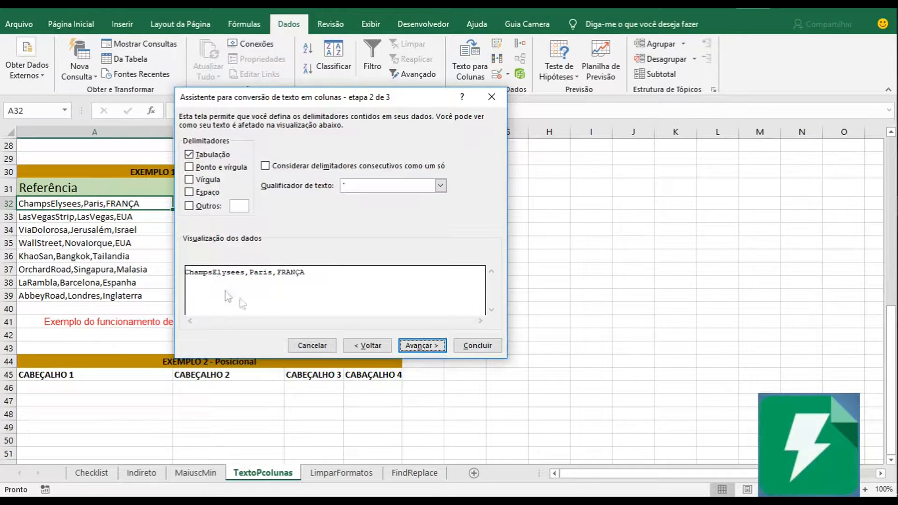
# Try the available delimiters against the data preview, then accept Vírgula together with Tabulação.
pyautogui.click(189, 192)
pyautogui.click(188, 180)
pyautogui.click(189, 180)
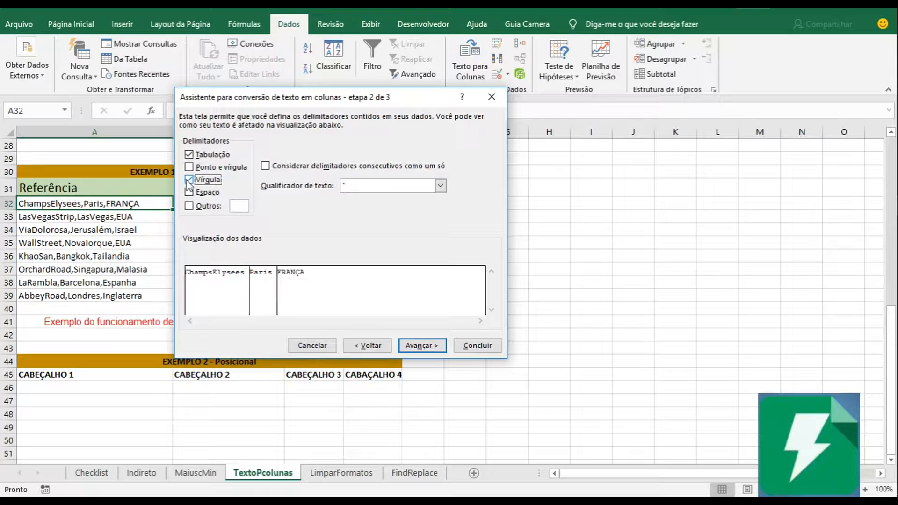
pyautogui.click(200, 189)
pyautogui.click(191, 181)
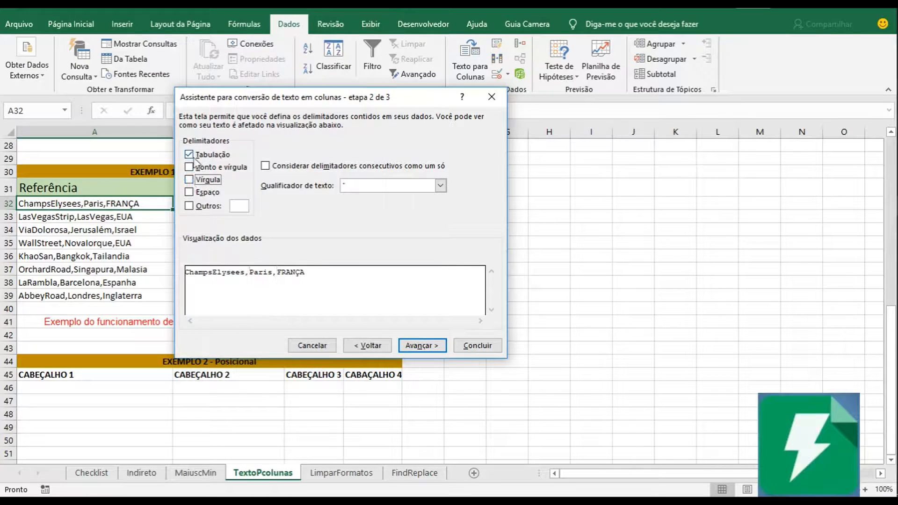
pyautogui.click(188, 168)
pyautogui.click(189, 167)
pyautogui.click(189, 192)
pyautogui.click(190, 193)
pyautogui.click(190, 205)
pyautogui.click(189, 180)
pyautogui.click(189, 180)
pyautogui.click(190, 179)
pyautogui.click(425, 346)
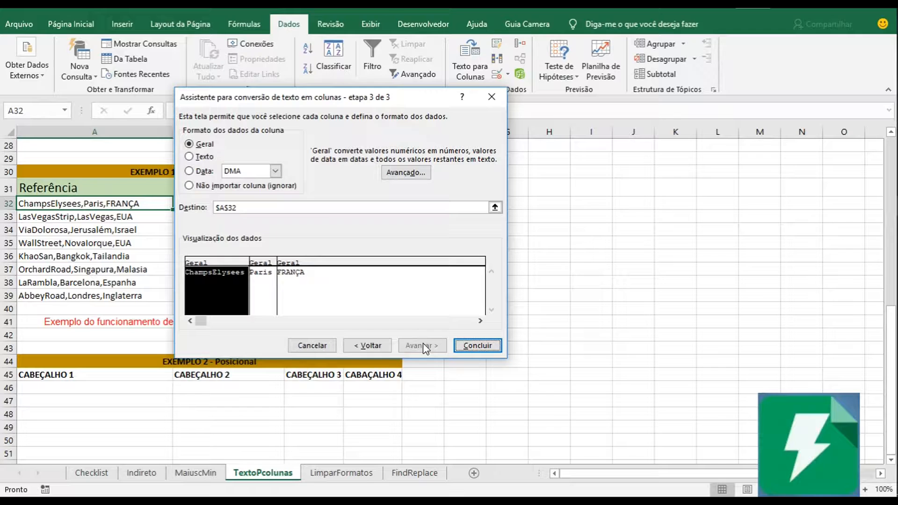
# Set the destination to $B$32, finish the conversion, and check the split street, city and country in B32:D32.
pyautogui.moveTo(310, 101); pyautogui.dragTo(361, 103)
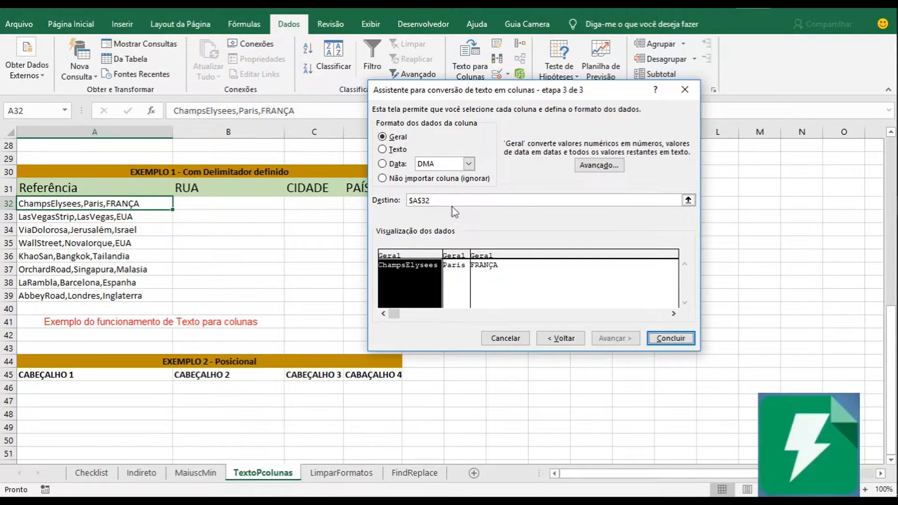
pyautogui.click(688, 200)
pyautogui.click(213, 207)
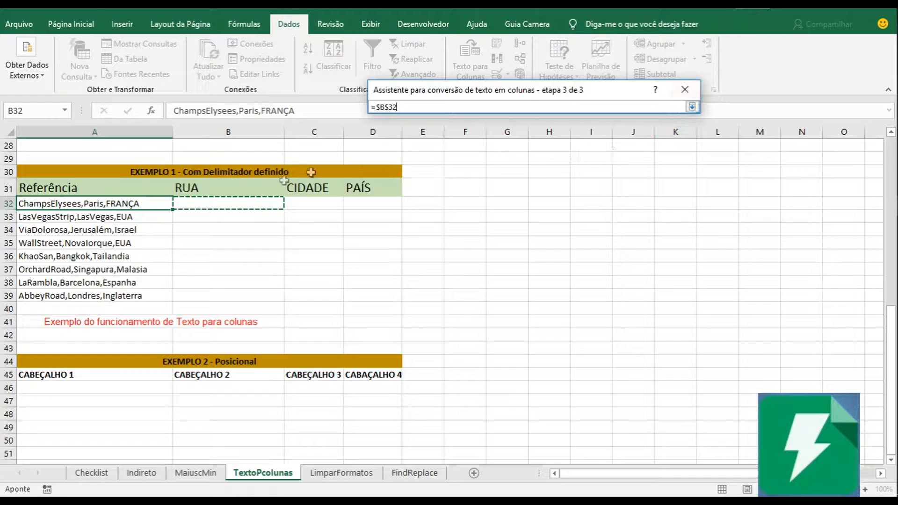
pyautogui.click(692, 106)
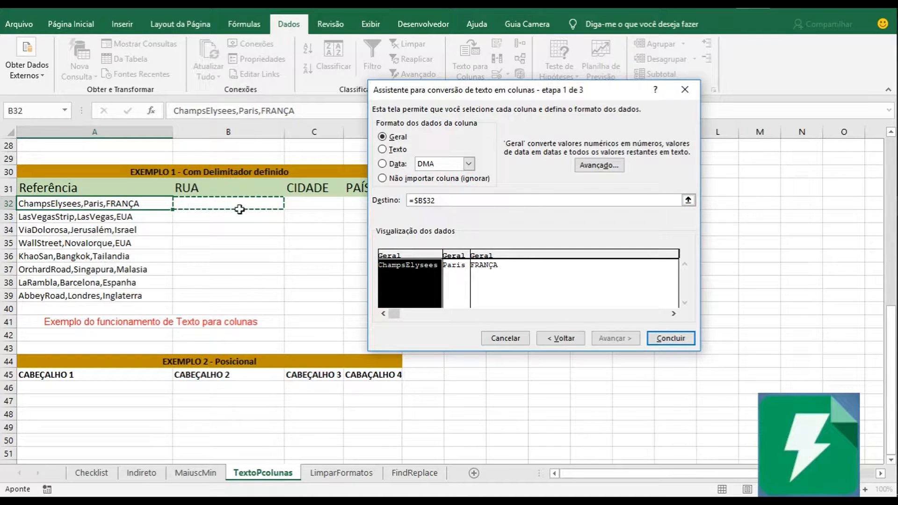
pyautogui.click(670, 338)
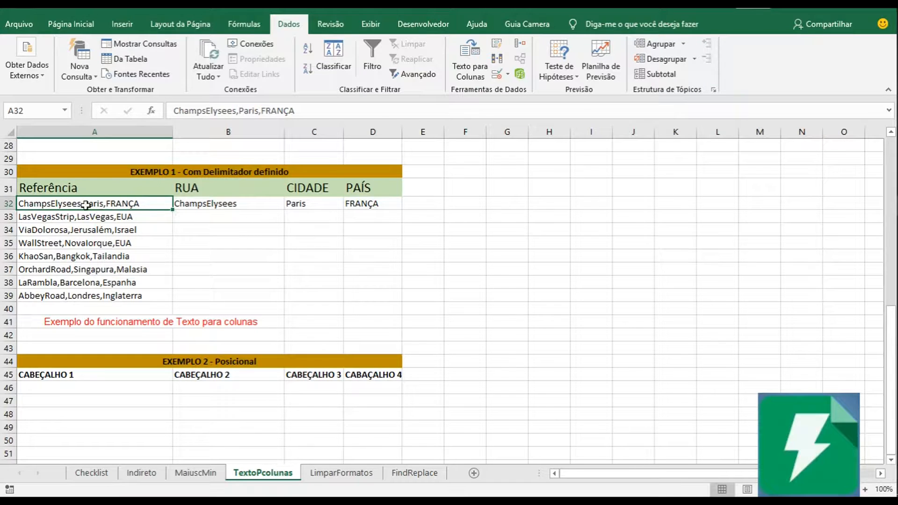
pyautogui.click(213, 203)
pyautogui.click(51, 204)
pyautogui.click(227, 204)
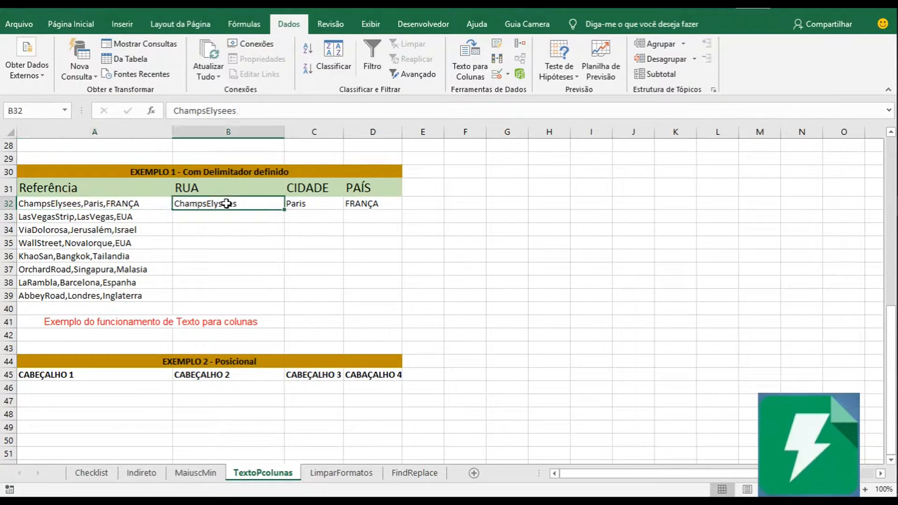
pyautogui.click(299, 202)
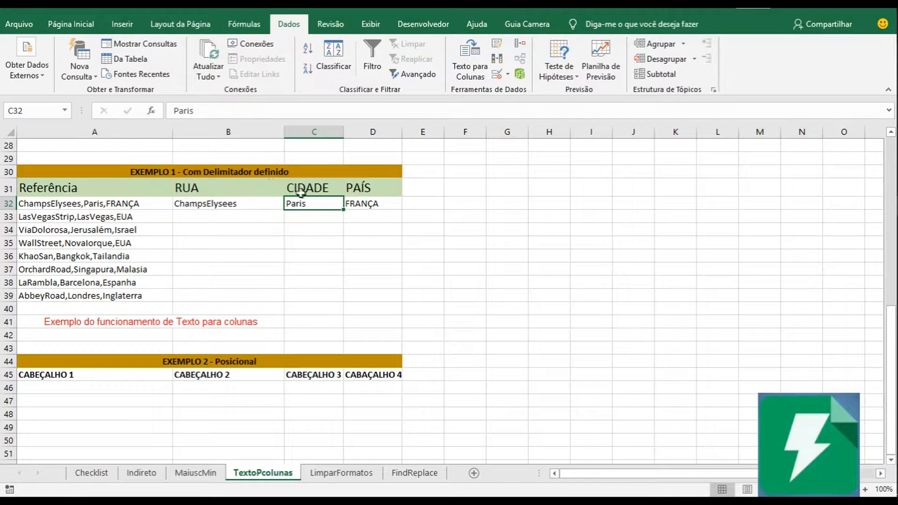
pyautogui.click(365, 206)
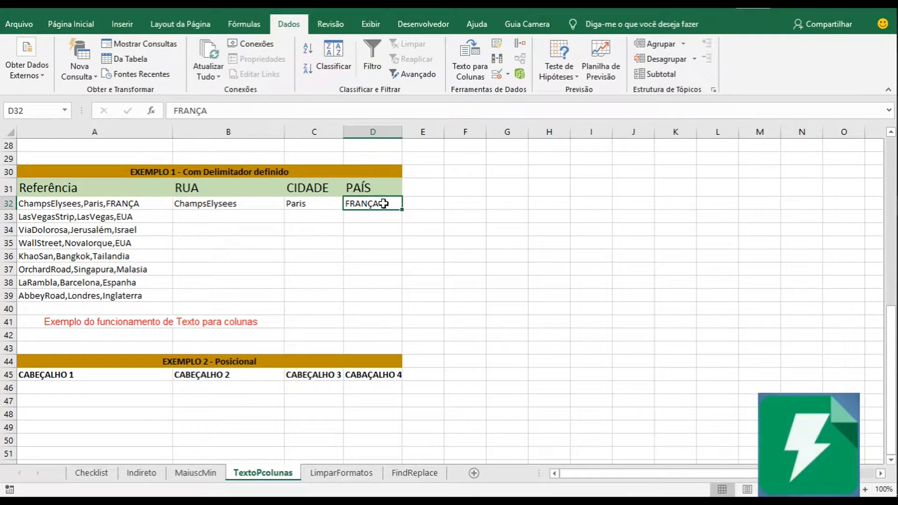
# Split cell A33 with Text to Columns as Delimitado by Vírgula, with the destination set to $B$33.
pyautogui.click(111, 219)
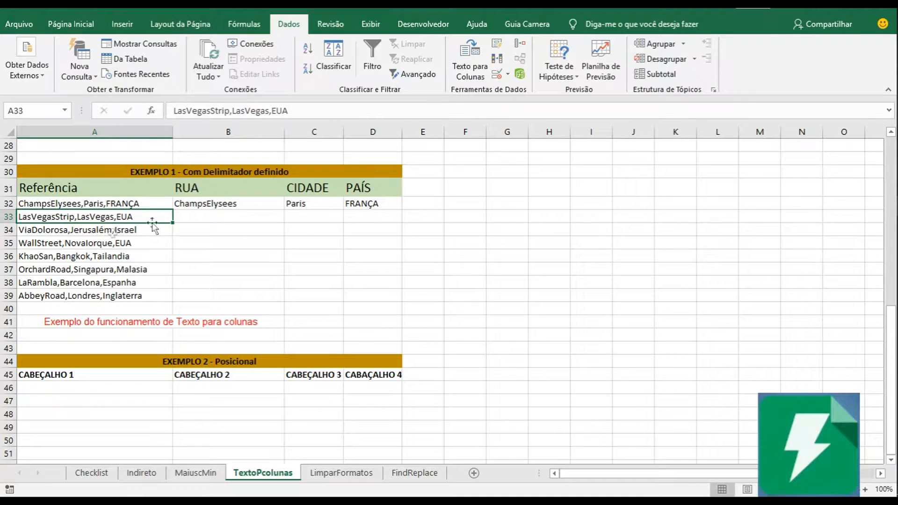
pyautogui.click(476, 69)
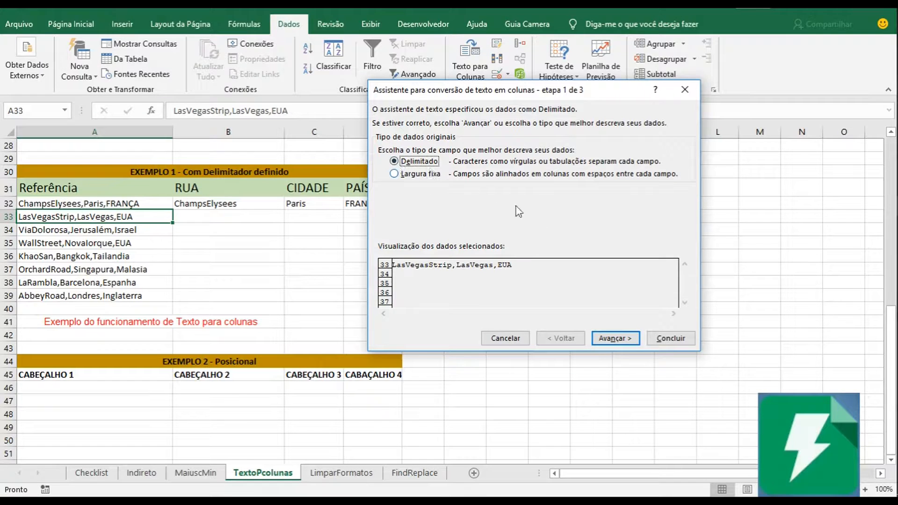
pyautogui.click(625, 340)
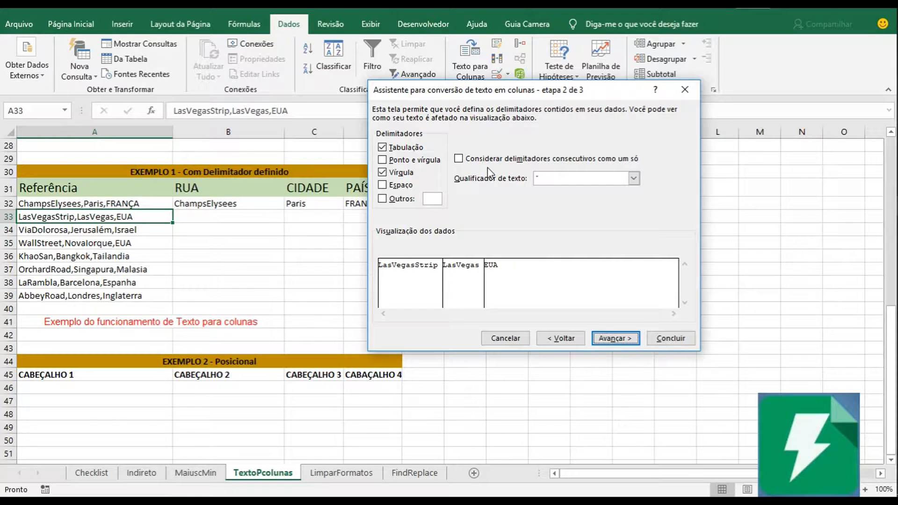
pyautogui.click(620, 340)
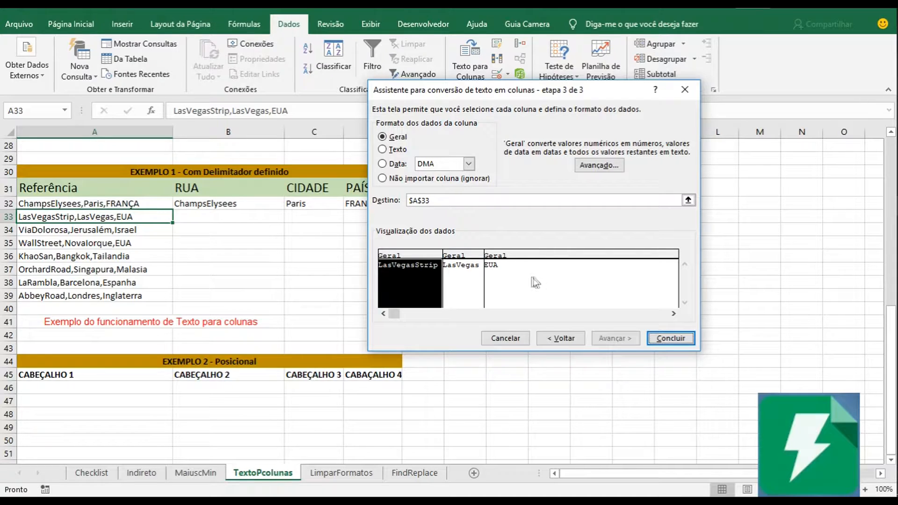
pyautogui.click(691, 201)
pyautogui.click(690, 201)
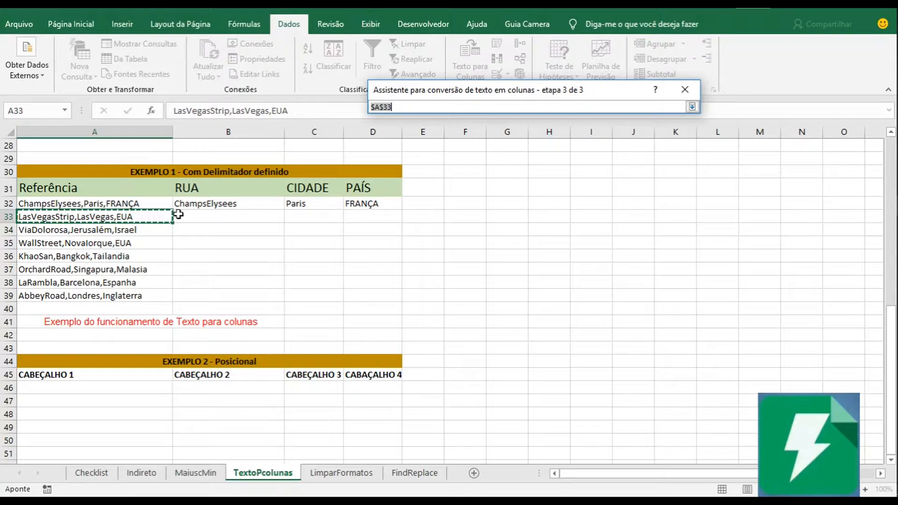
pyautogui.click(201, 217)
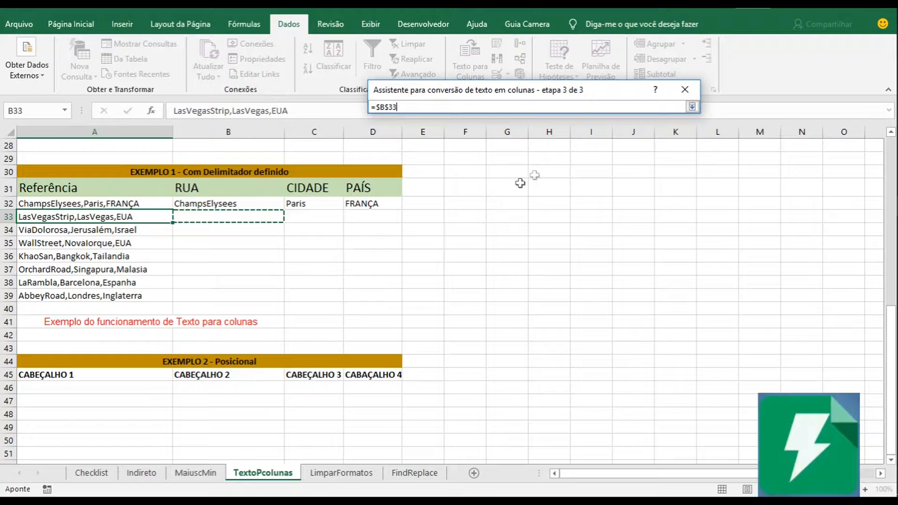
pyautogui.click(692, 108)
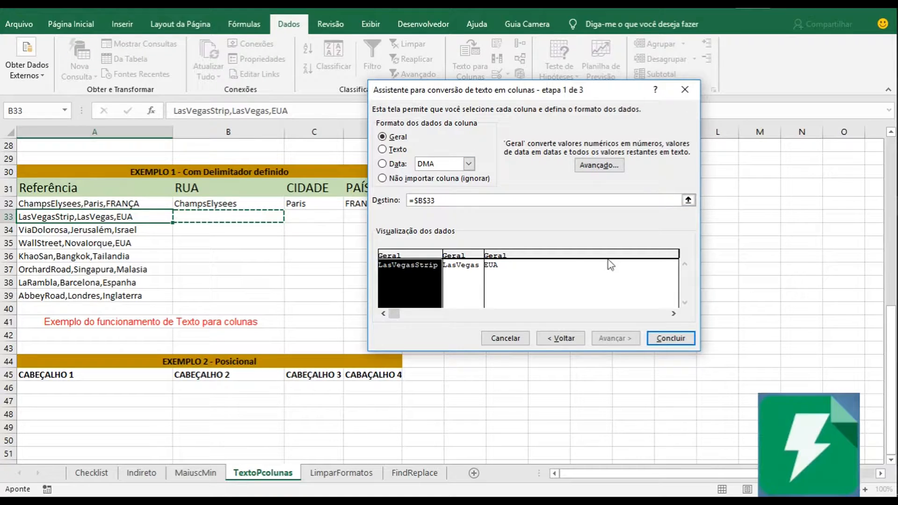
pyautogui.click(678, 339)
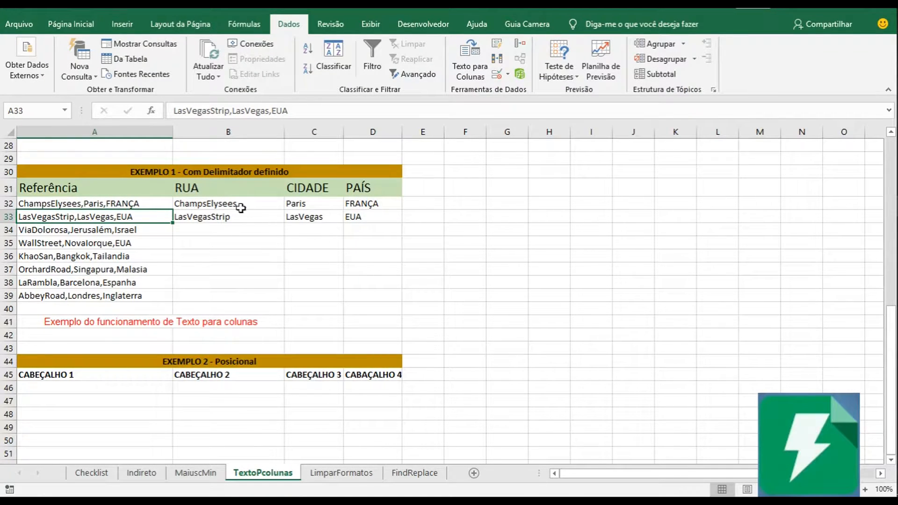
pyautogui.click(182, 225)
pyautogui.click(226, 219)
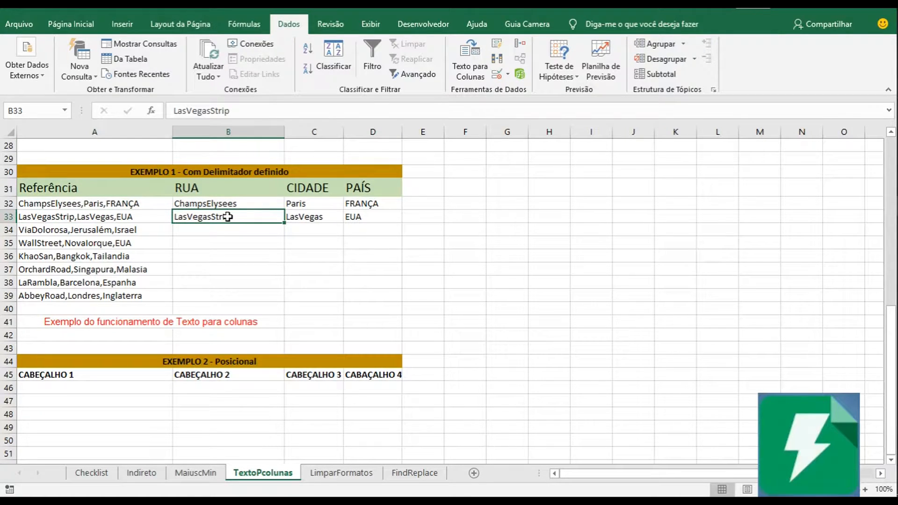
# Start Text to Columns on the remaining references in A34:A39, with Delimitado as the original data type.
pyautogui.click(130, 231)
pyautogui.moveTo(140, 236); pyautogui.dragTo(163, 298)
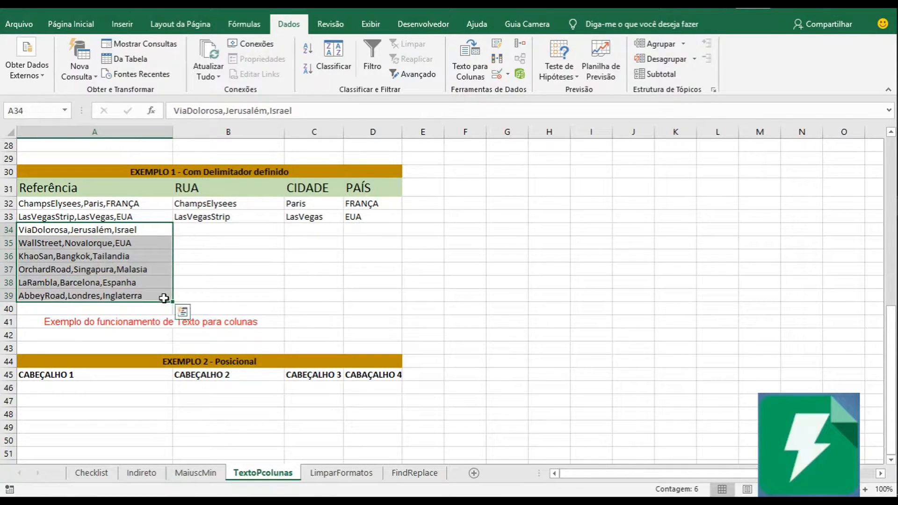
pyautogui.click(463, 74)
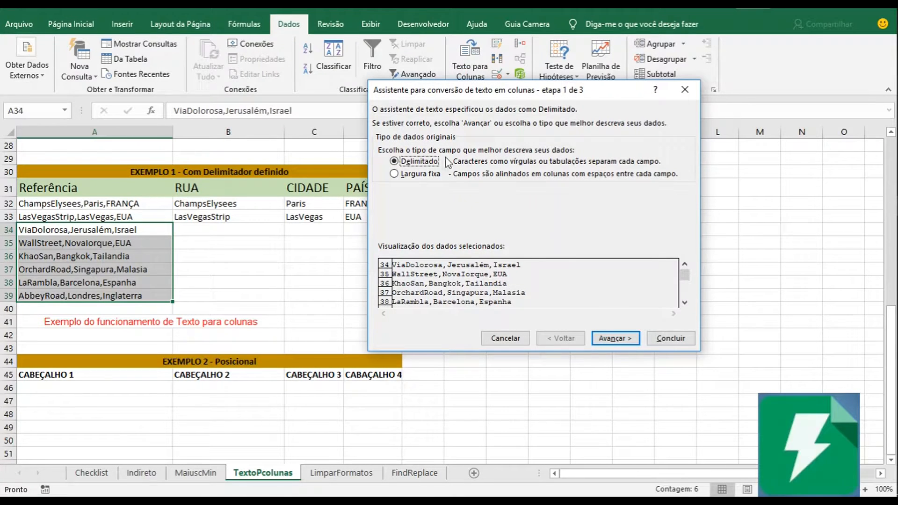
pyautogui.click(613, 343)
# Toggle the Vírgula delimiter to compare its effect on the data preview, then accept it together with Tabulação.
pyautogui.click(383, 173)
pyautogui.click(383, 173)
pyautogui.click(383, 173)
pyautogui.click(382, 173)
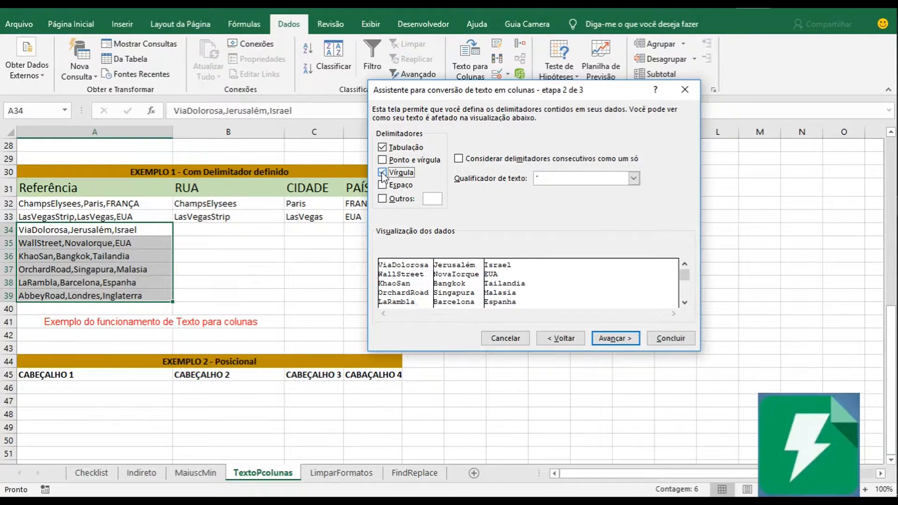
pyautogui.click(382, 173)
pyautogui.click(383, 173)
pyautogui.click(383, 173)
pyautogui.click(382, 173)
pyautogui.click(622, 344)
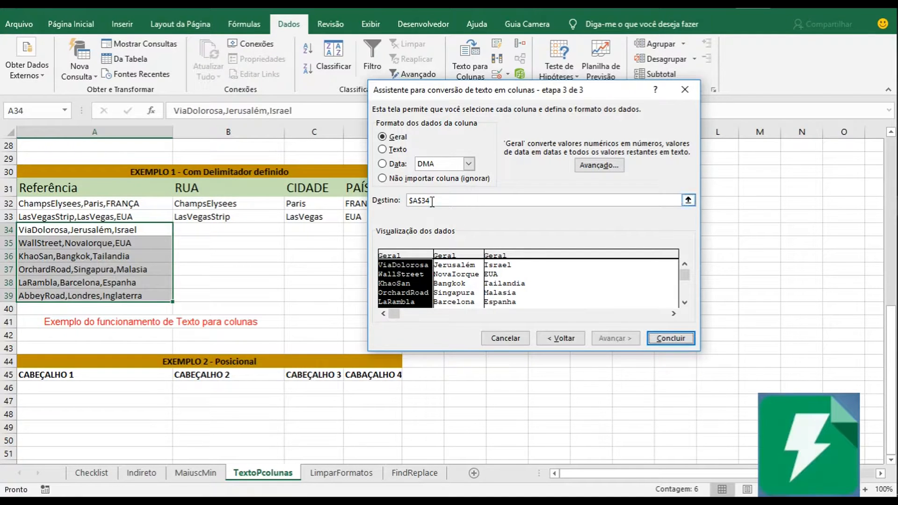
# Set the destination to $B$34 and finish the conversion of A34:A39.
pyautogui.click(688, 200)
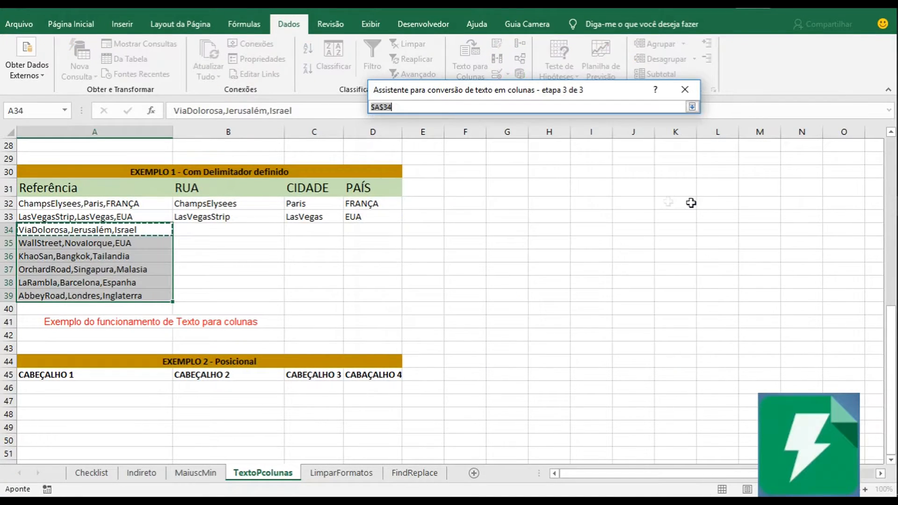
pyautogui.click(225, 228)
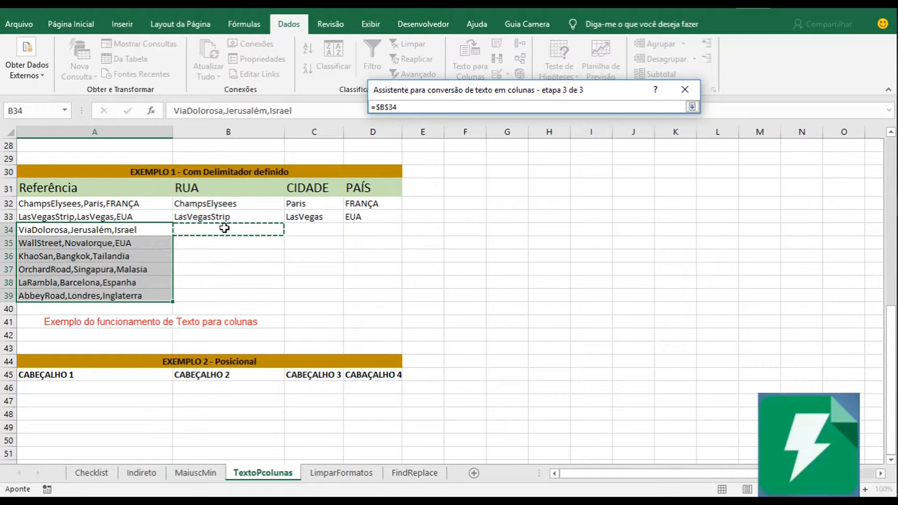
pyautogui.press('Return')
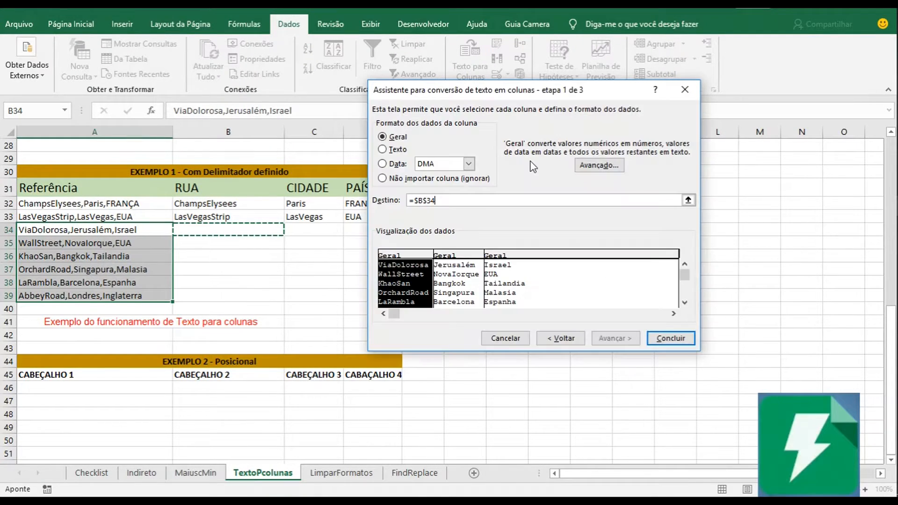
pyautogui.click(672, 340)
# Check the split RUA, CIDADE and PAÍS values in B32:D39 against the original references in column A.
pyautogui.click(368, 248)
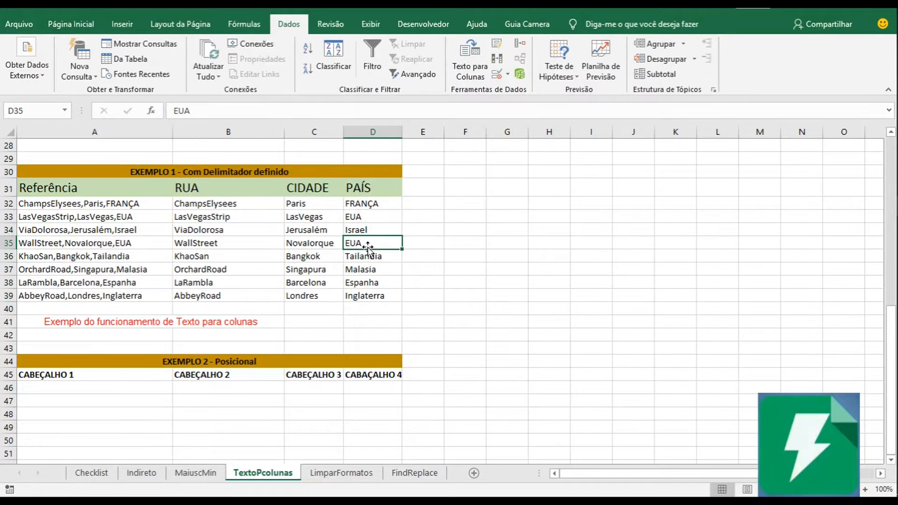
pyautogui.click(253, 231)
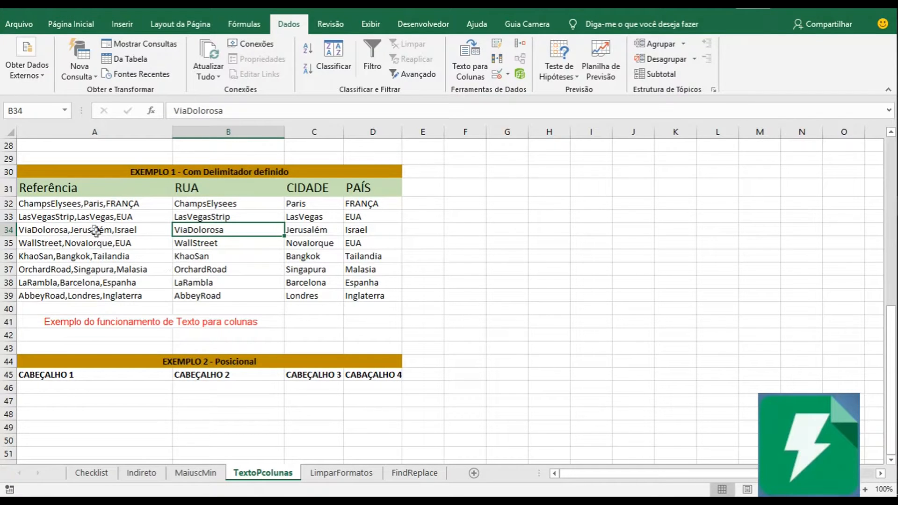
pyautogui.click(108, 282)
pyautogui.click(107, 270)
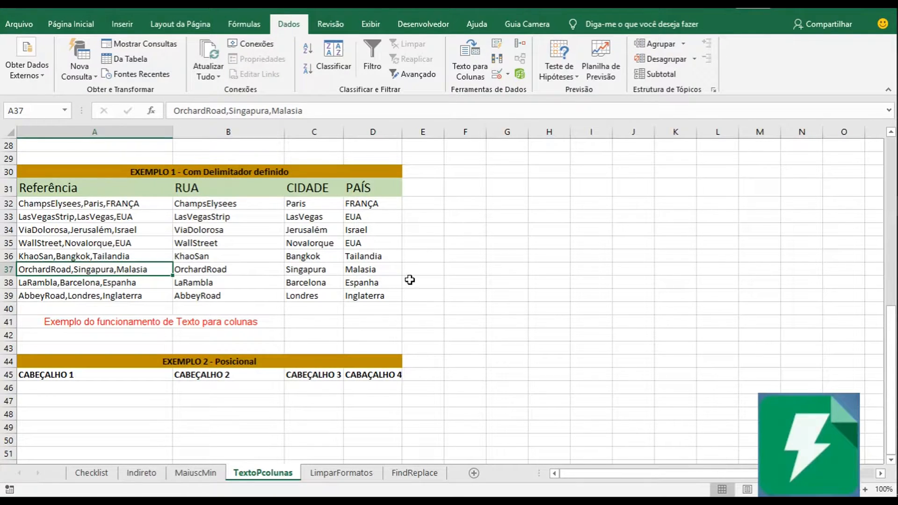
pyautogui.click(297, 240)
pyautogui.click(211, 268)
pyautogui.click(237, 282)
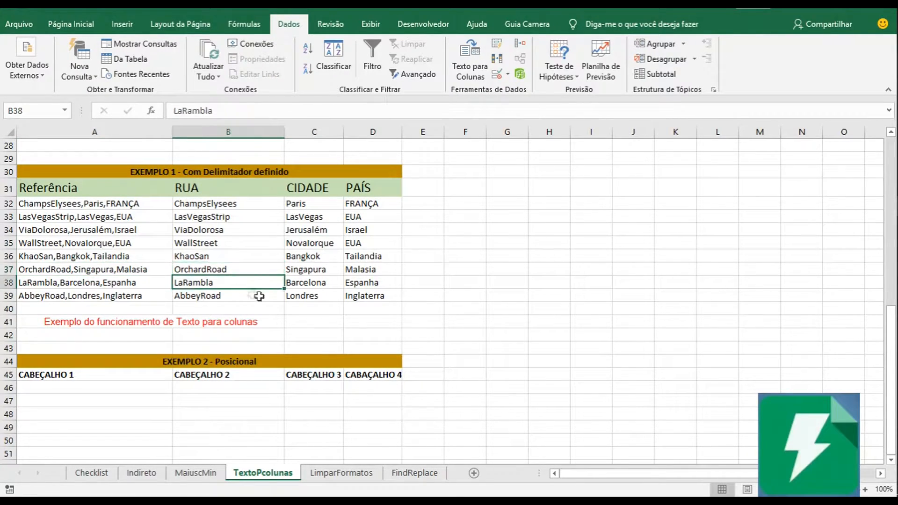
pyautogui.click(306, 295)
pyautogui.moveTo(278, 219); pyautogui.dragTo(251, 282)
pyautogui.click(304, 207)
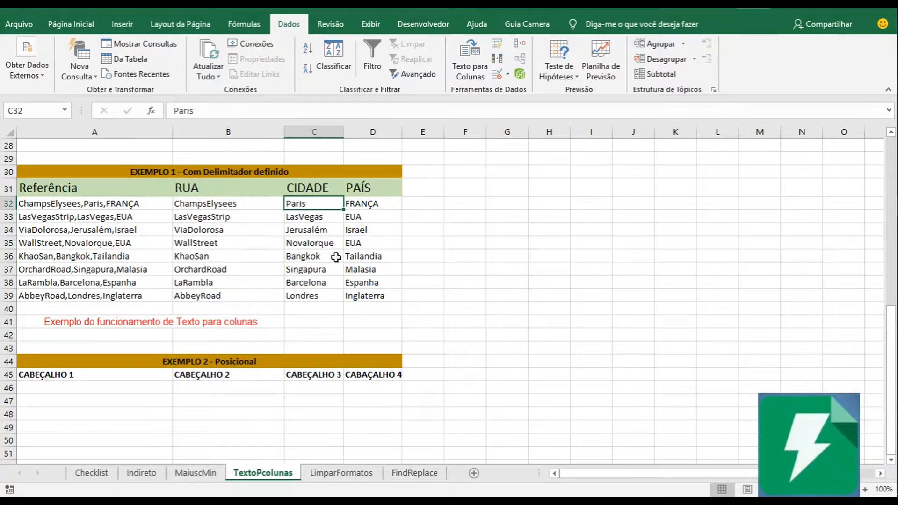
pyautogui.click(377, 214)
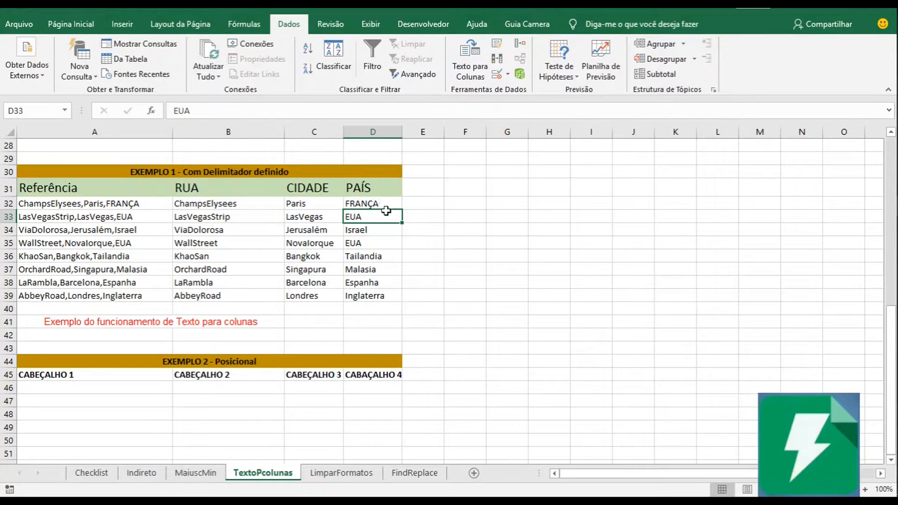
pyautogui.click(110, 386)
pyautogui.click(303, 243)
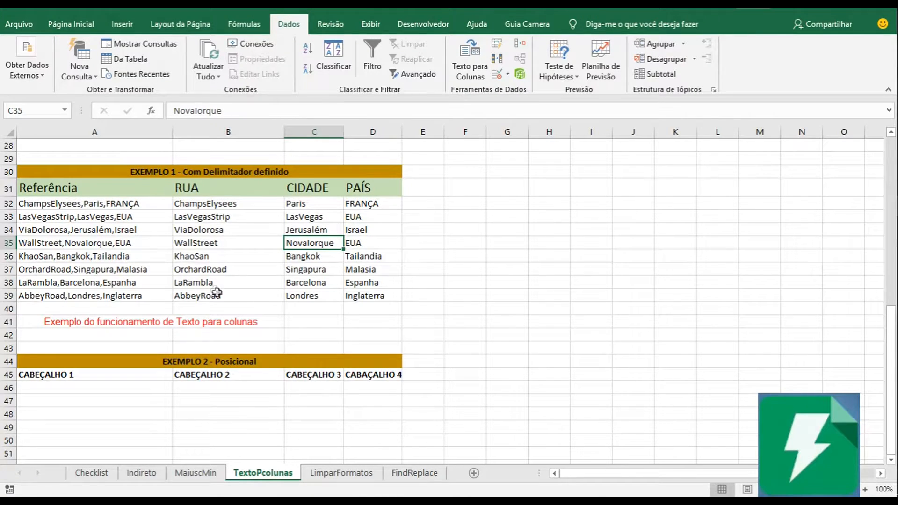
# Copy the EXEMPLO2 lines _Coluna01 through _Coluna10 from Bloco de notas and paste them into the EXEMPLO 2 - Posicional table from A46.
pyautogui.scroll(-1, 215, 290)
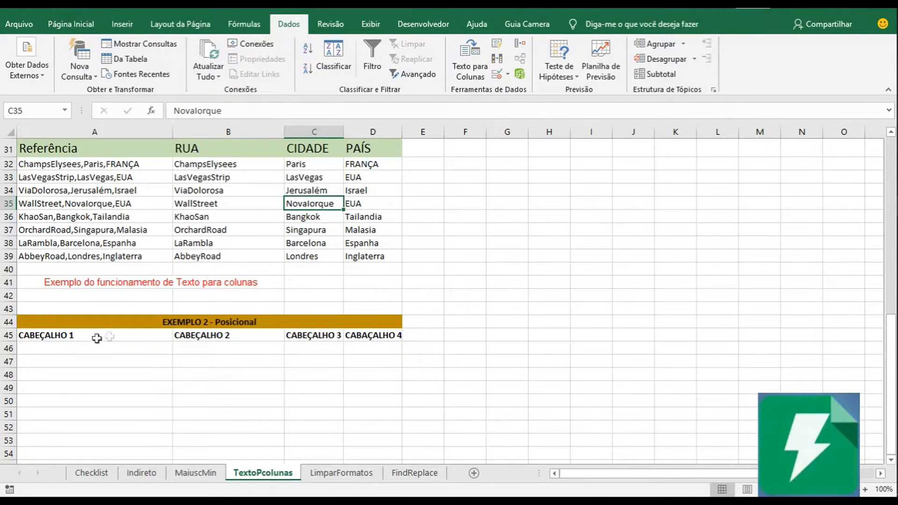
pyautogui.click(84, 349)
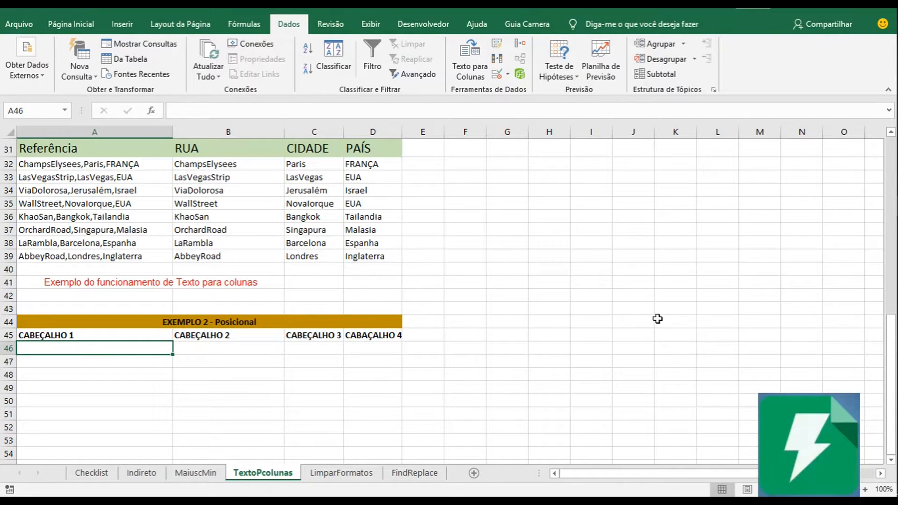
pyautogui.moveTo(879, 285)
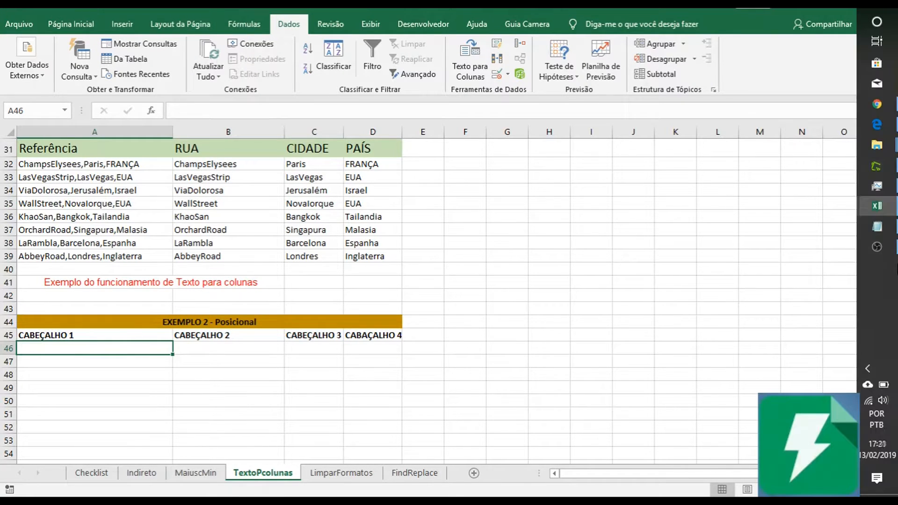
pyautogui.click(877, 226)
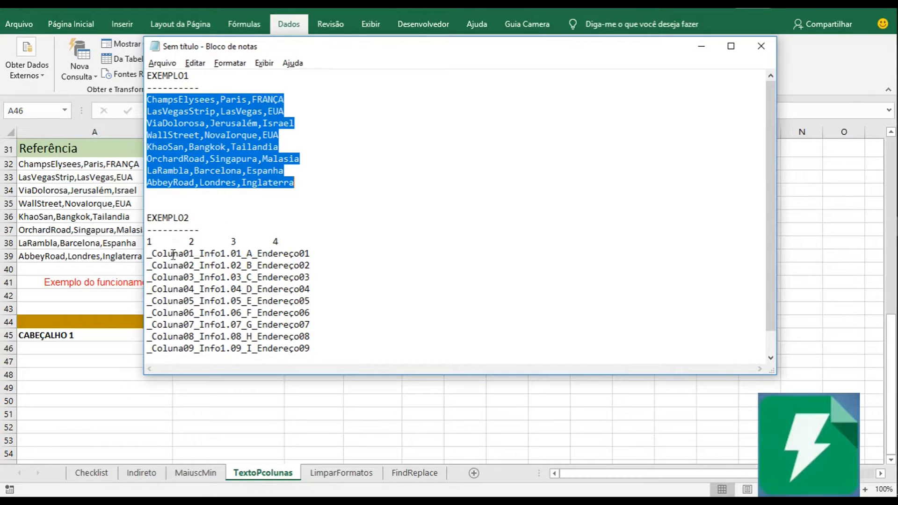
pyautogui.moveTo(150, 253); pyautogui.dragTo(334, 335)
pyautogui.hotkey('ctrl', 'c')
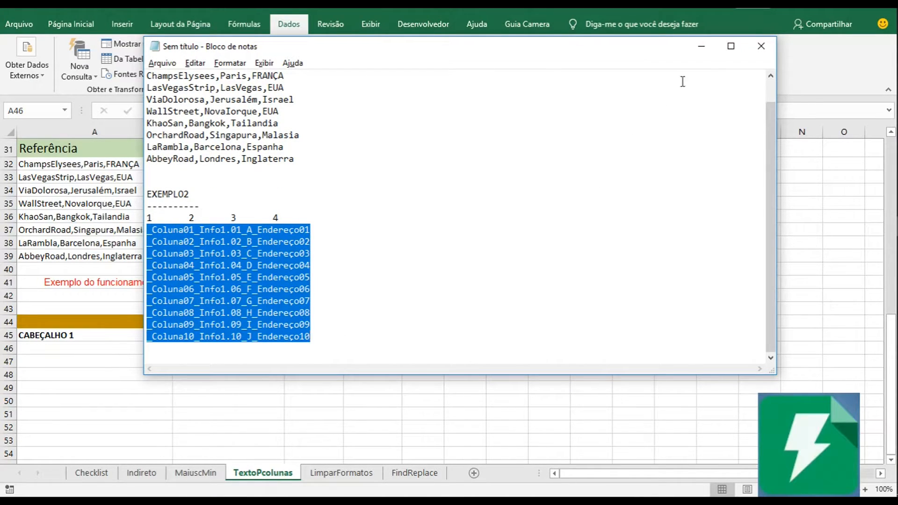
pyautogui.click(701, 46)
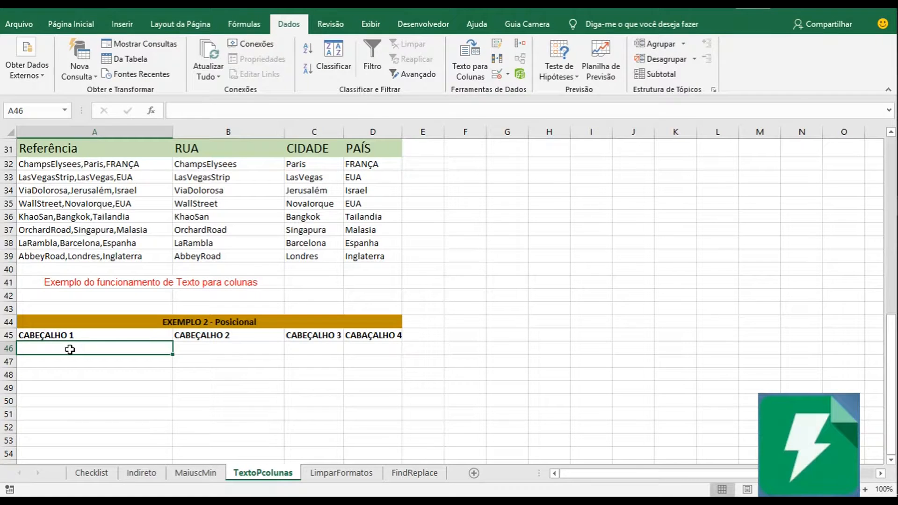
pyautogui.hotkey('ctrl', 'v')
pyautogui.click(152, 388)
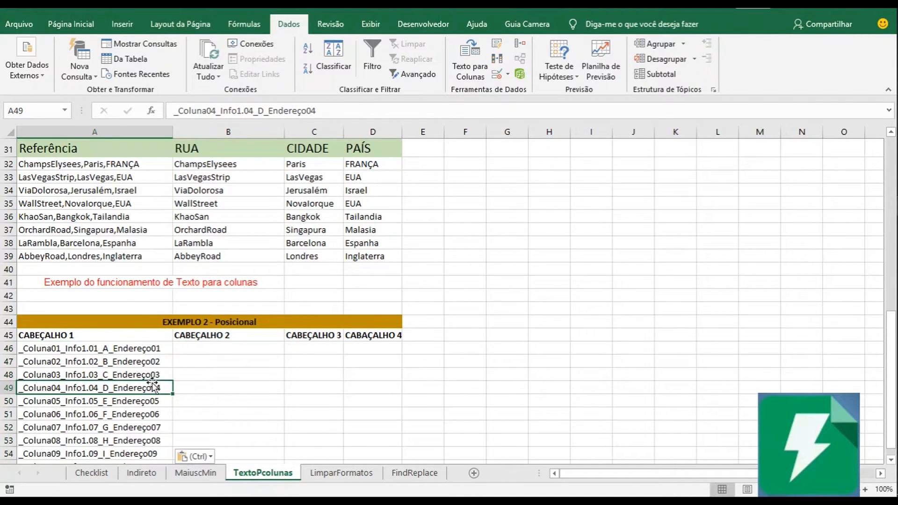
# Examine the pasted rows from A46 down and the fixed-position segments within the text of A46.
pyautogui.moveTo(125, 348); pyautogui.dragTo(117, 461)
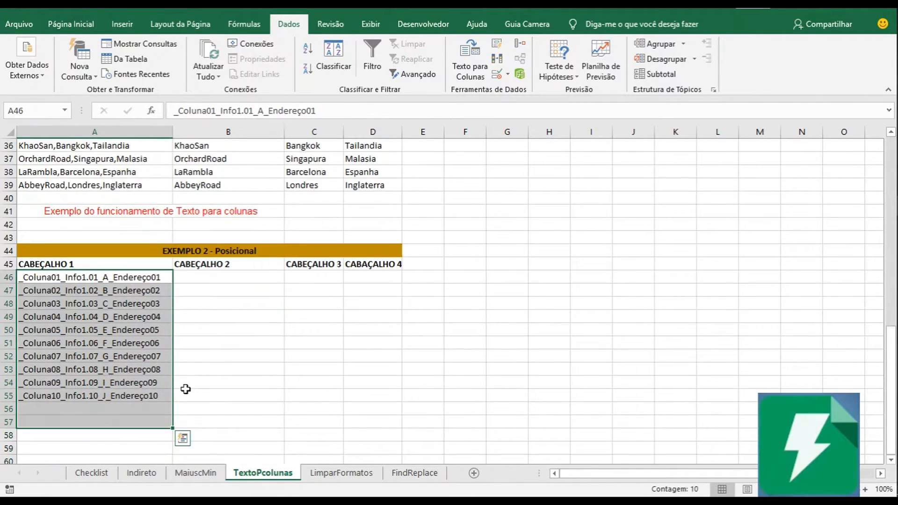
pyautogui.click(150, 370)
pyautogui.click(142, 278)
pyautogui.click(143, 290)
pyautogui.click(148, 303)
pyautogui.click(143, 277)
pyautogui.doubleClick(143, 277)
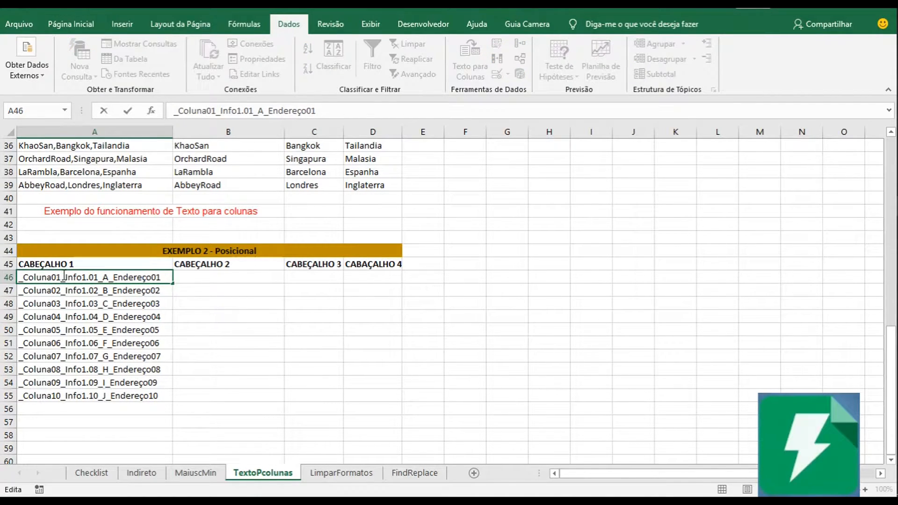
pyautogui.moveTo(63, 277); pyautogui.dragTo(164, 278)
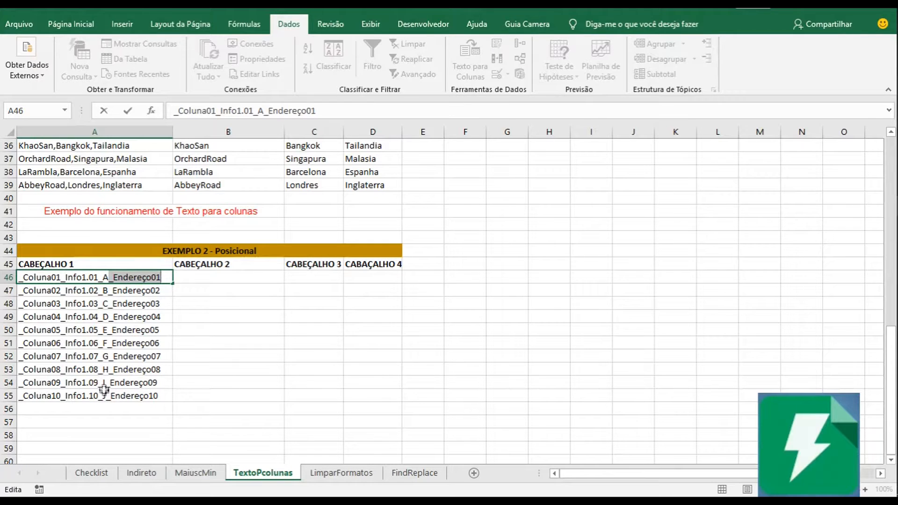
pyautogui.click(111, 278)
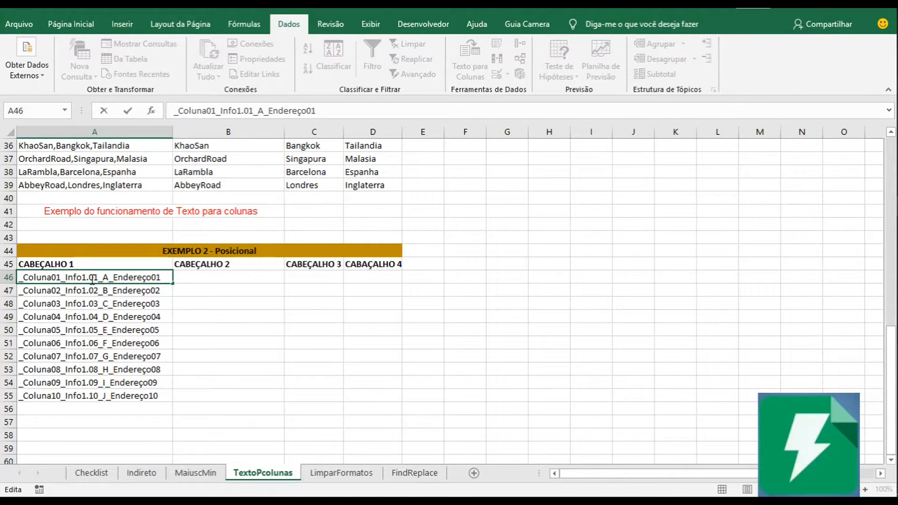
pyautogui.click(114, 305)
pyautogui.moveTo(42, 277); pyautogui.dragTo(100, 281)
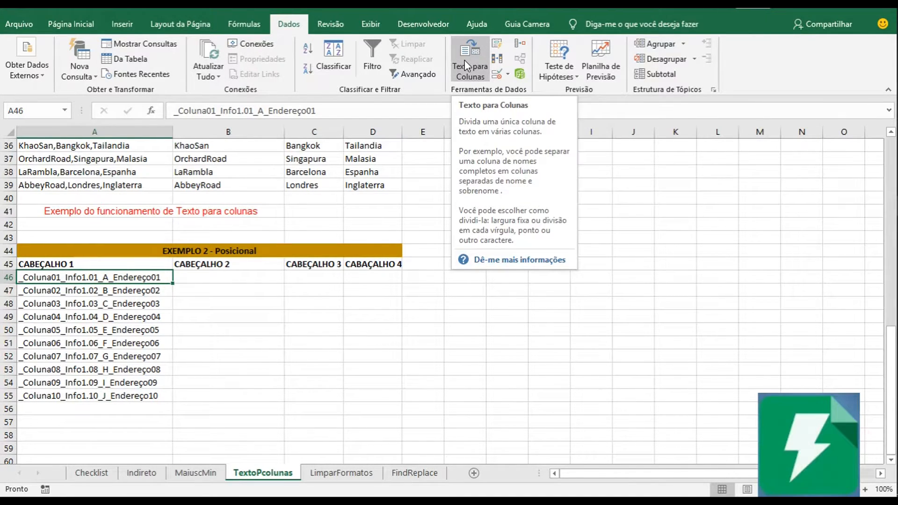
# Start Text to Columns on cell A46 only, with Largura fixa as the original data type.
pyautogui.click(144, 289)
pyautogui.click(106, 276)
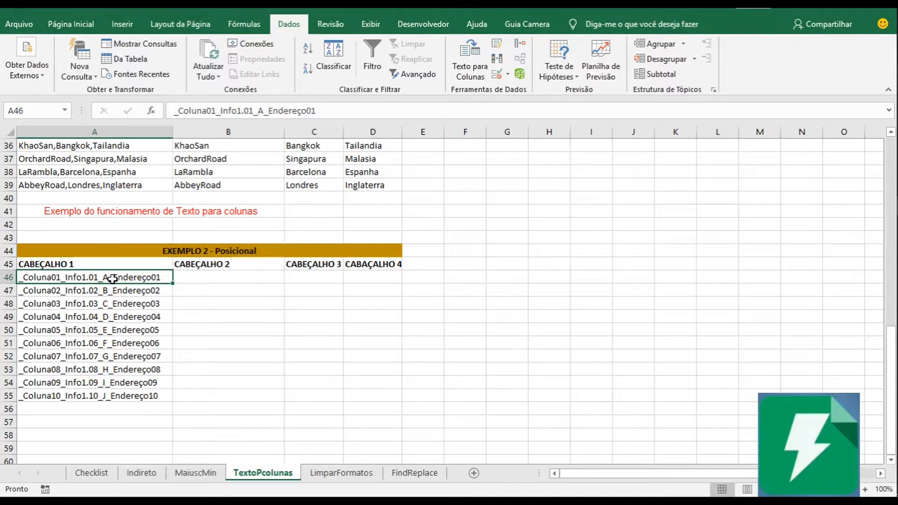
pyautogui.click(476, 78)
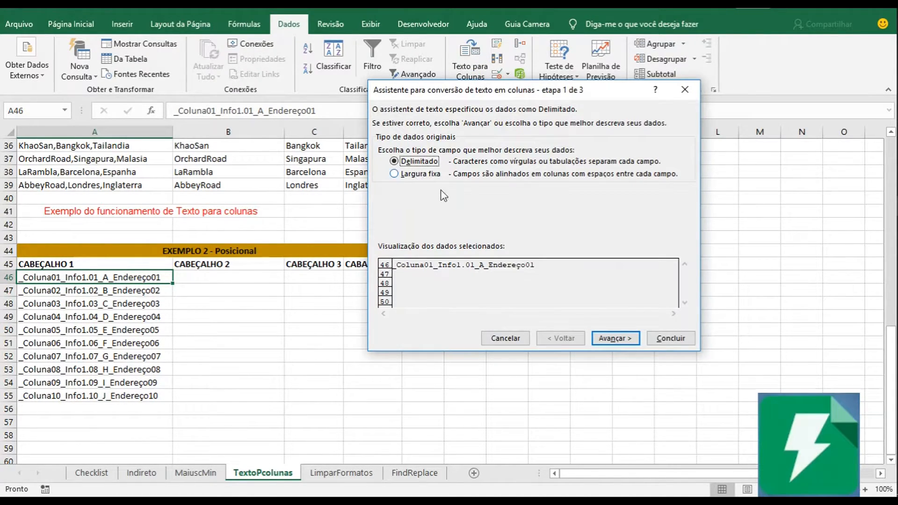
pyautogui.click(417, 176)
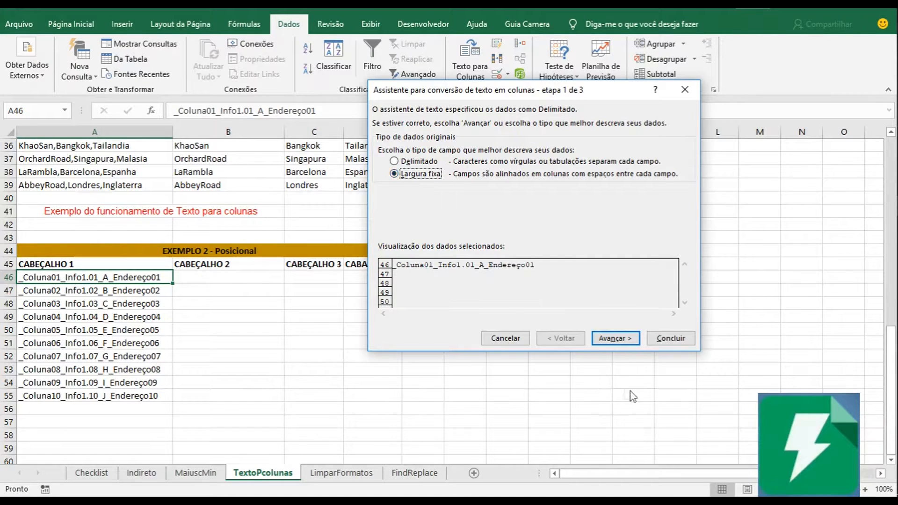
pyautogui.click(621, 343)
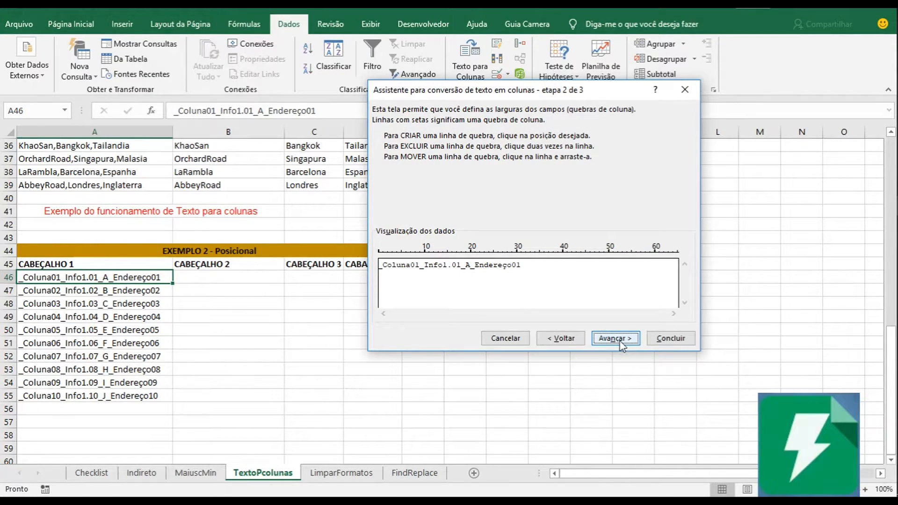
# Place column breaks after _Coluna01, _Info1.01 and _A in the data preview, and accept them.
pyautogui.click(421, 277)
pyautogui.click(421, 276)
pyautogui.click(470, 280)
pyautogui.click(619, 339)
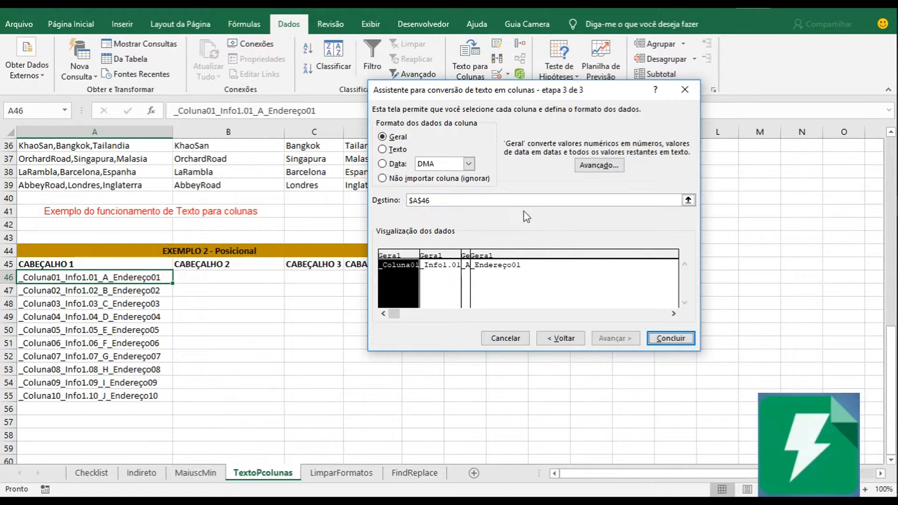
# Set the destination to $B$46 and finish the fixed-width conversion of A46.
pyautogui.click(688, 202)
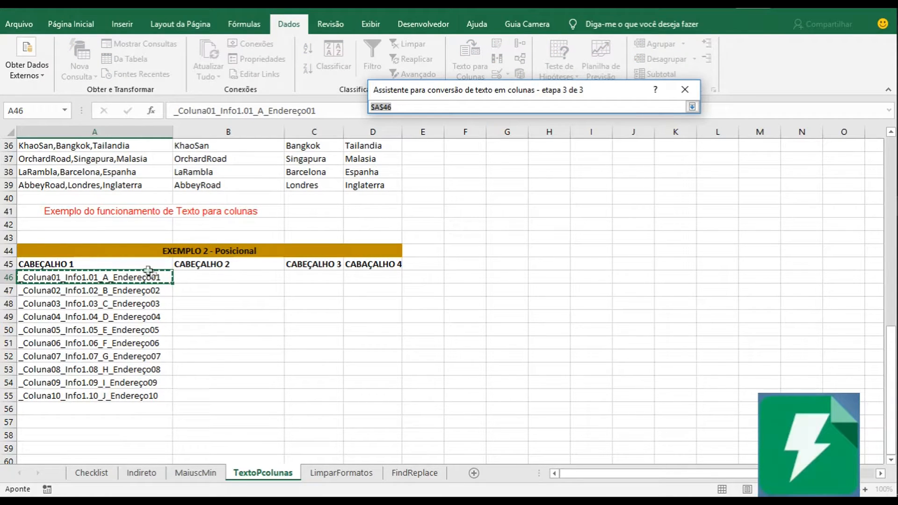
pyautogui.click(190, 277)
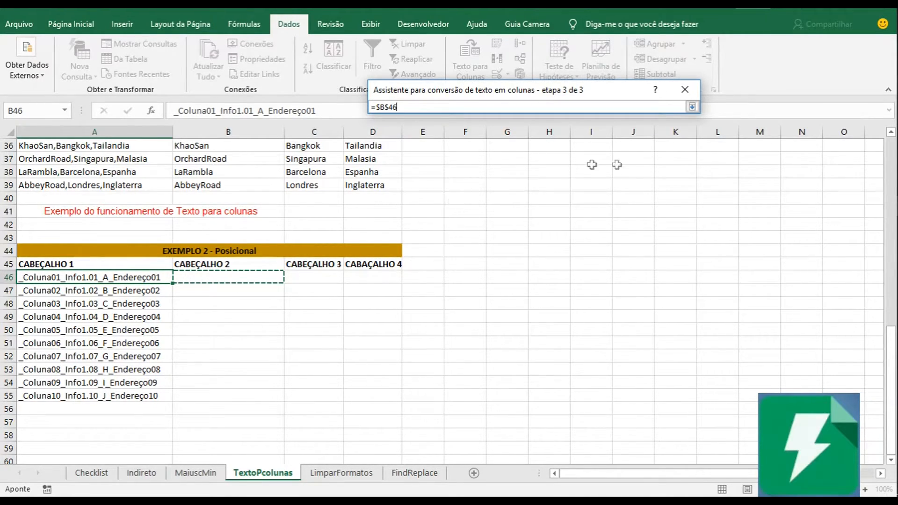
pyautogui.press('Return')
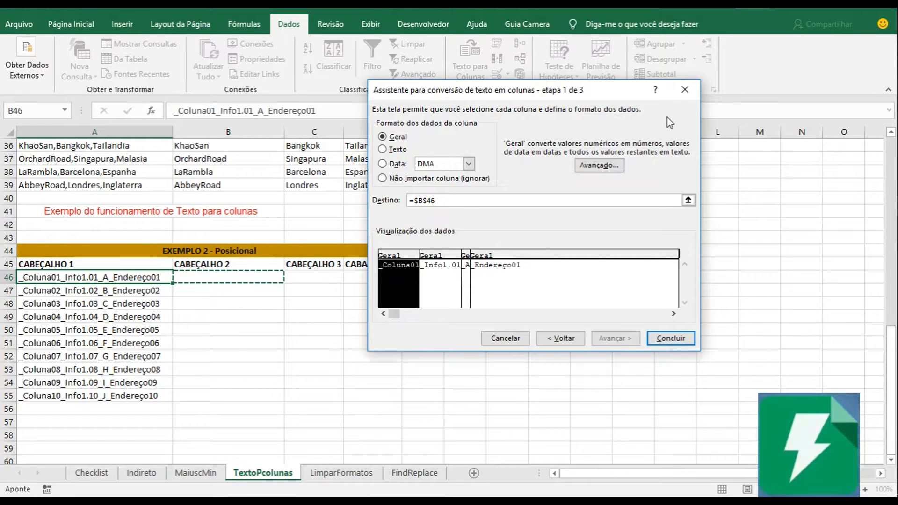
pyautogui.click(664, 339)
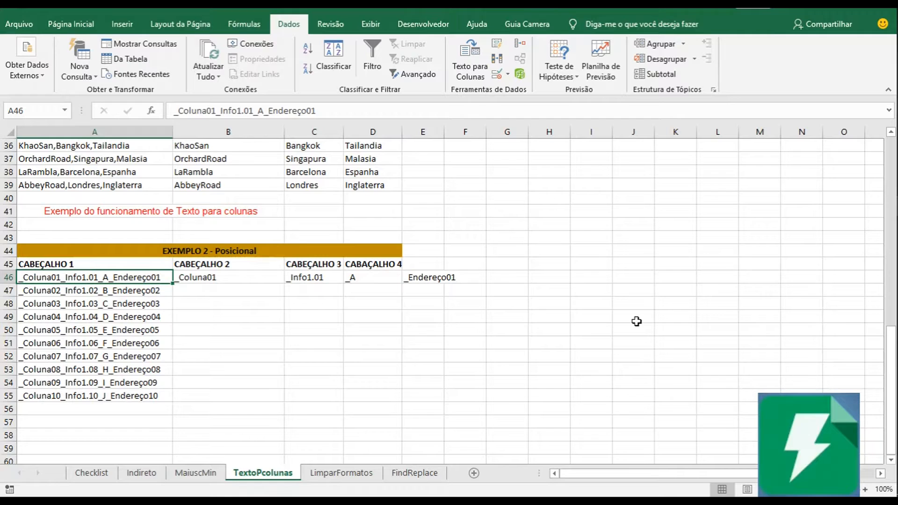
# Move the four CABEÇALHO headers from A45:D45 to B45:E45, above the split values.
pyautogui.moveTo(136, 259); pyautogui.dragTo(367, 264)
pyautogui.moveTo(248, 271); pyautogui.dragTo(331, 272)
pyautogui.moveTo(240, 263); pyautogui.dragTo(249, 281)
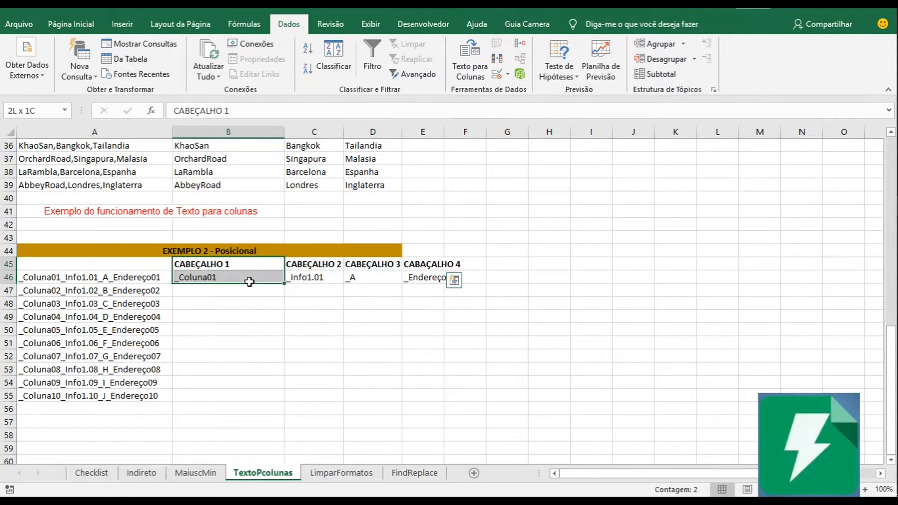
pyautogui.moveTo(304, 264); pyautogui.dragTo(306, 278)
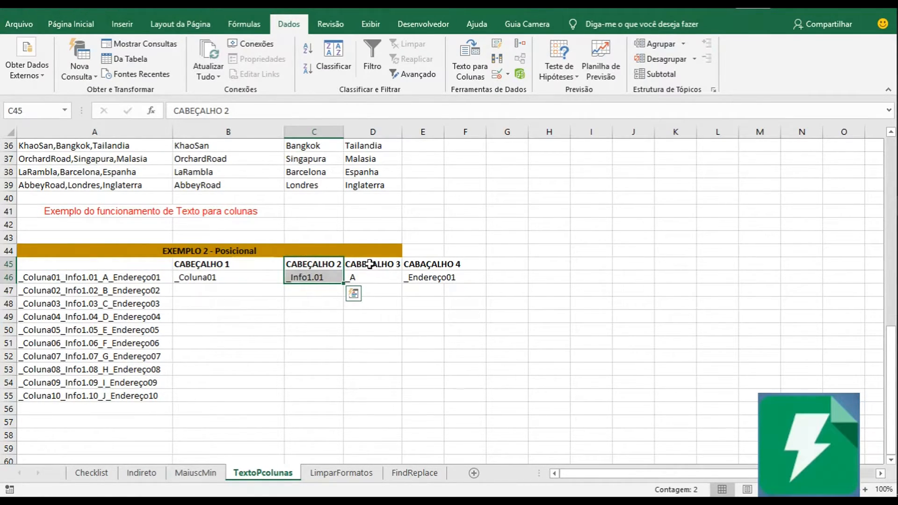
pyautogui.moveTo(369, 264); pyautogui.dragTo(372, 278)
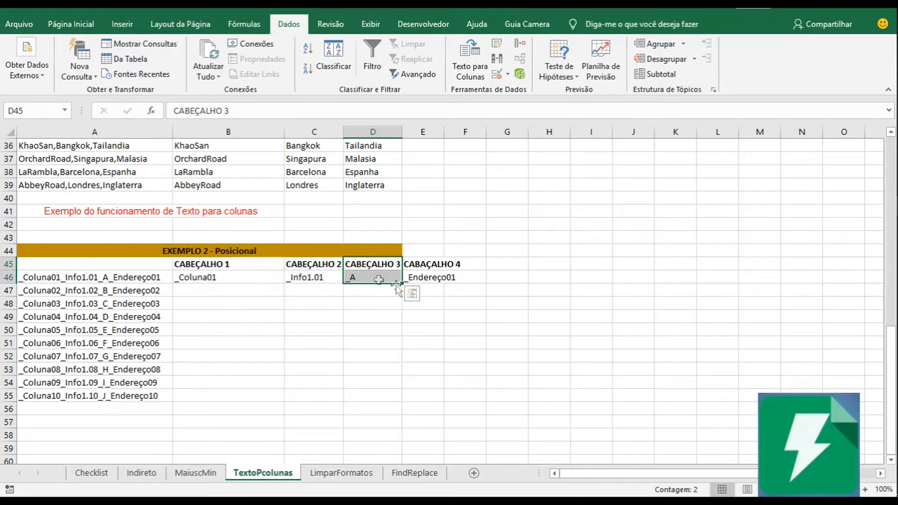
pyautogui.click(425, 268)
# Autofit column E and merge and center the EXEMPLO 2 - Posicional title across A44:E44.
pyautogui.doubleClick(444, 133)
pyautogui.moveTo(369, 251); pyautogui.dragTo(423, 252)
pyautogui.click(84, 28)
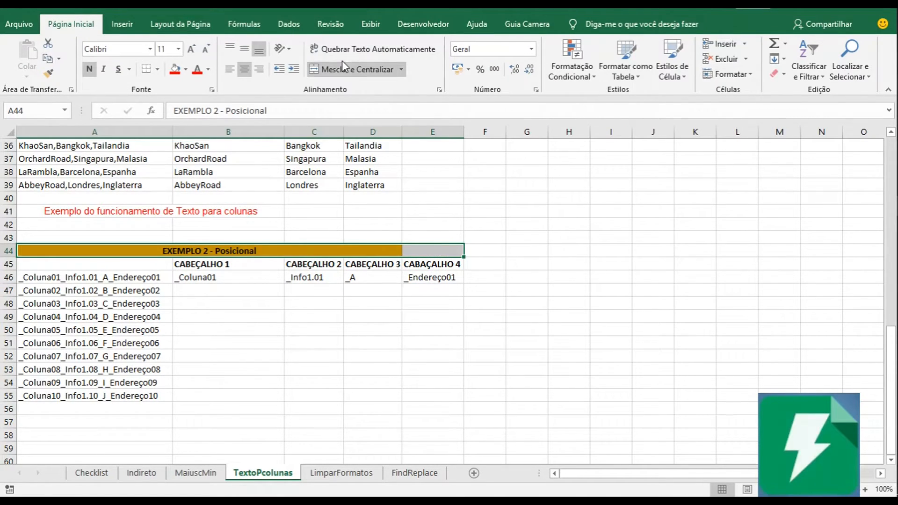
pyautogui.click(356, 69)
pyautogui.click(355, 70)
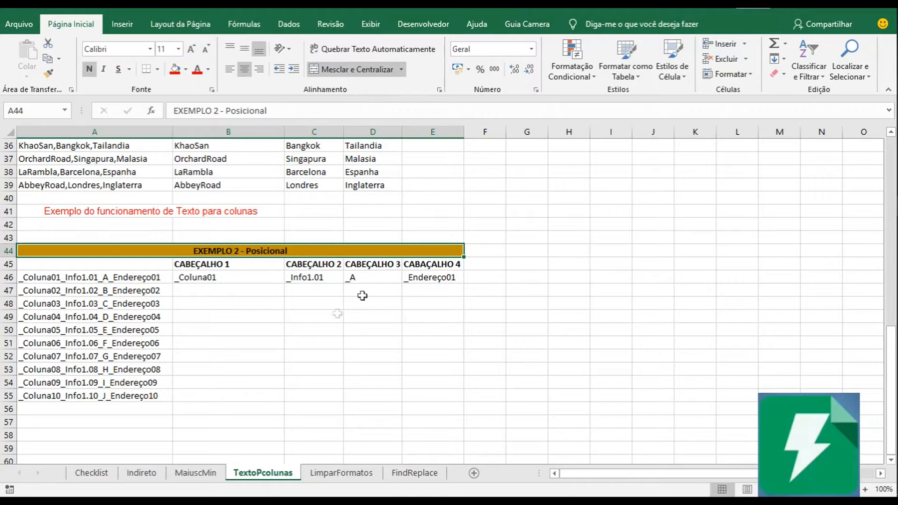
pyautogui.click(310, 276)
# Enter the header INFORMAÇÃO DE ORIGEM in A45, in bold and centered.
pyautogui.click(166, 265)
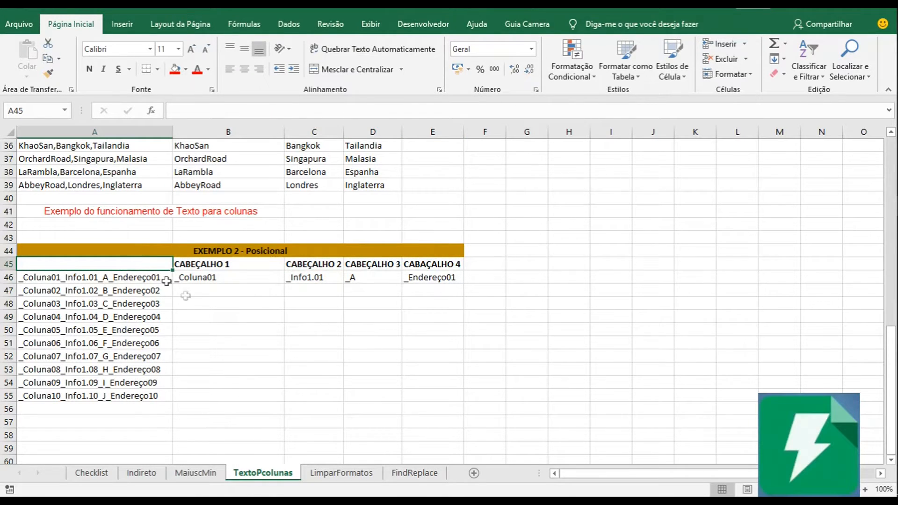
pyautogui.doubleClick(120, 265)
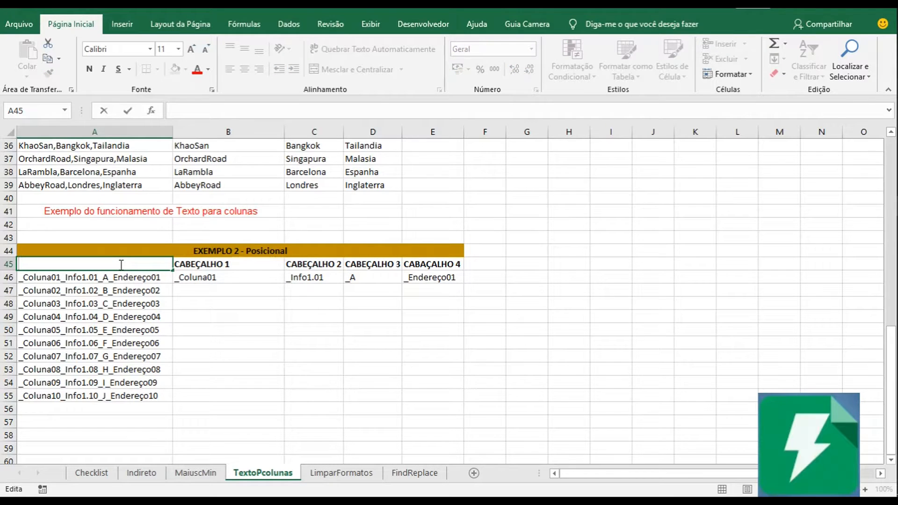
pyautogui.write('INFORMAÇÃO')
pyautogui.write(' DE ORIGEM')
pyautogui.press('BackSpace')
pyautogui.write('GEM')
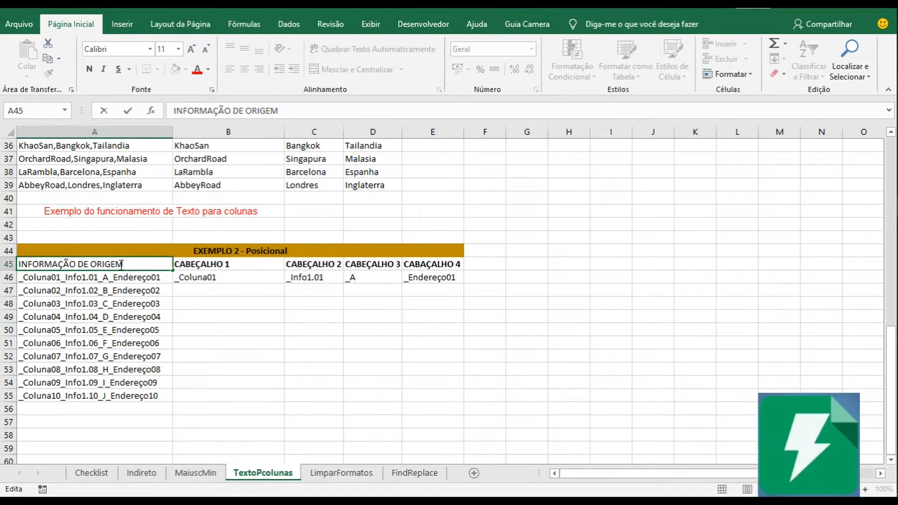
pyautogui.click(129, 287)
pyautogui.click(122, 264)
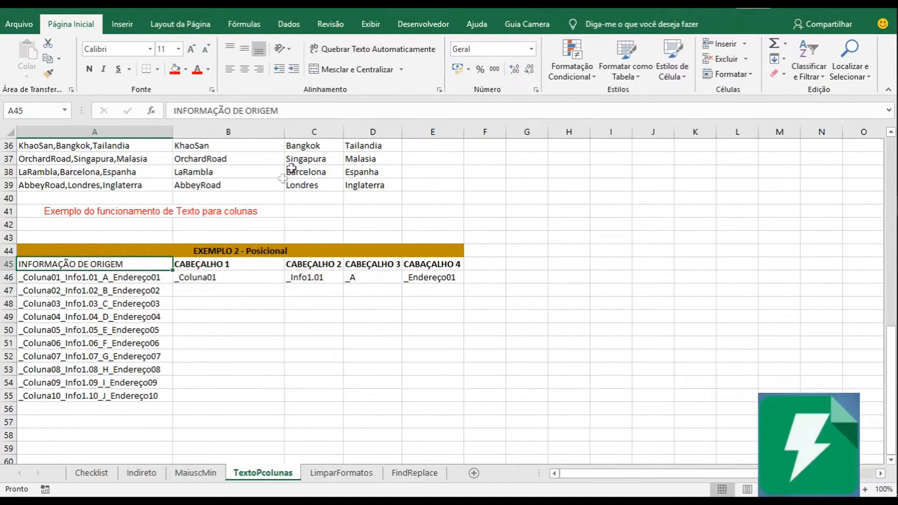
pyautogui.click(89, 69)
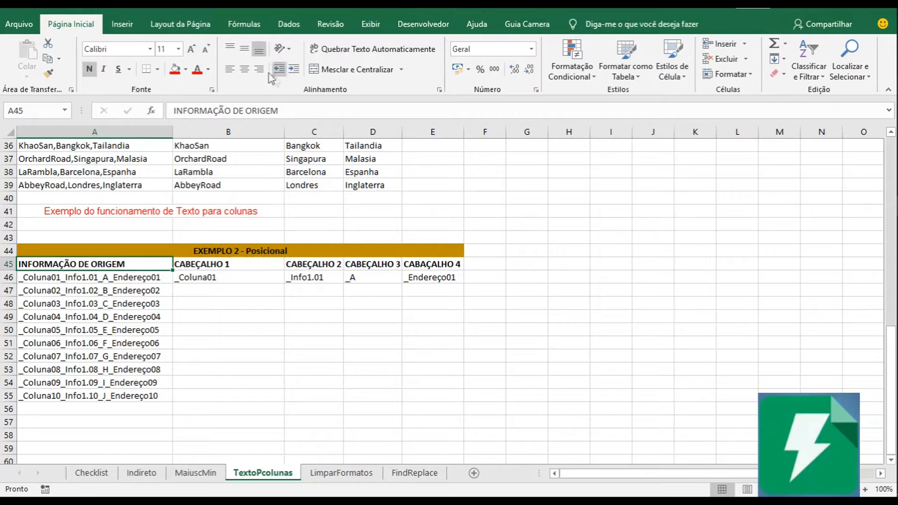
pyautogui.click(244, 70)
# Compare the source text in A46 with each split value in B46:E46 and its header above.
pyautogui.click(229, 276)
pyautogui.click(45, 277)
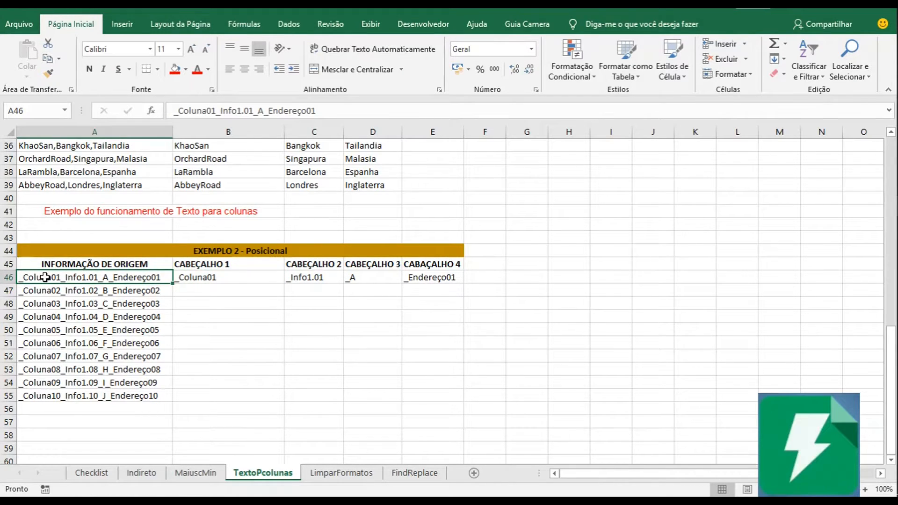
pyautogui.click(230, 276)
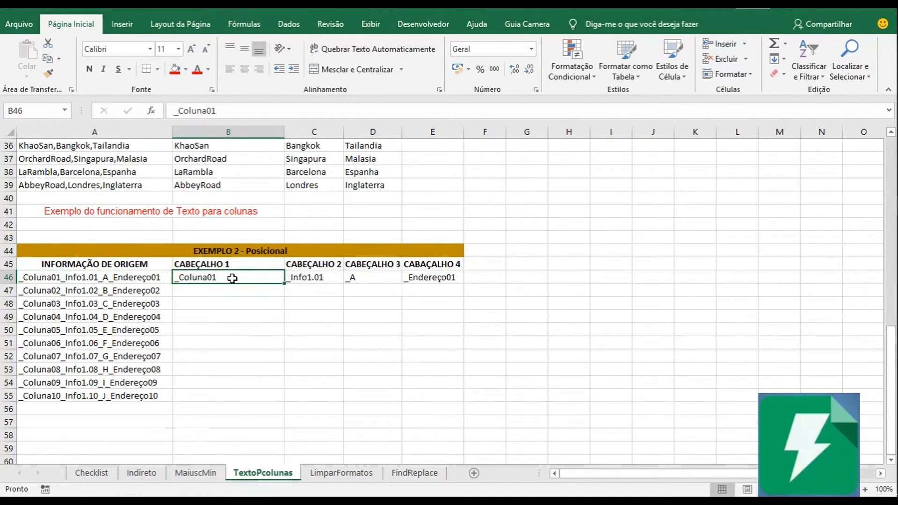
pyautogui.moveTo(238, 274); pyautogui.dragTo(236, 265)
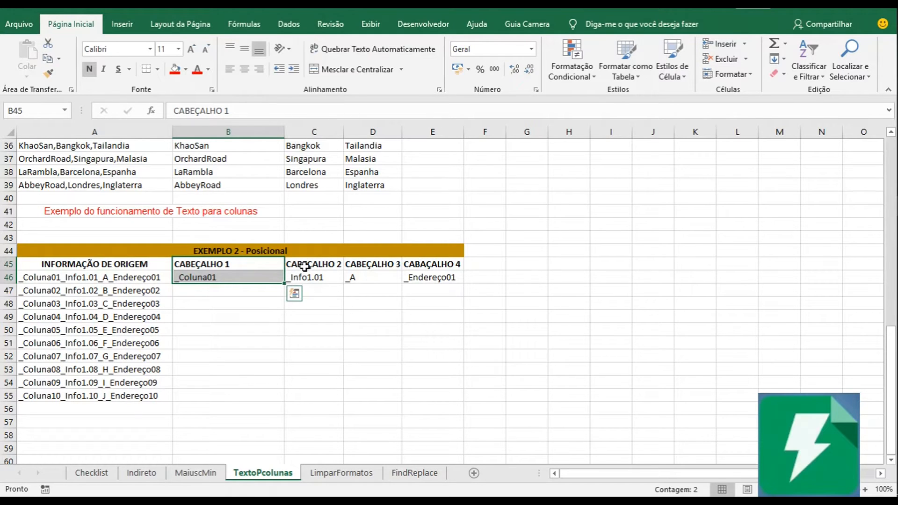
pyautogui.moveTo(322, 265); pyautogui.dragTo(327, 280)
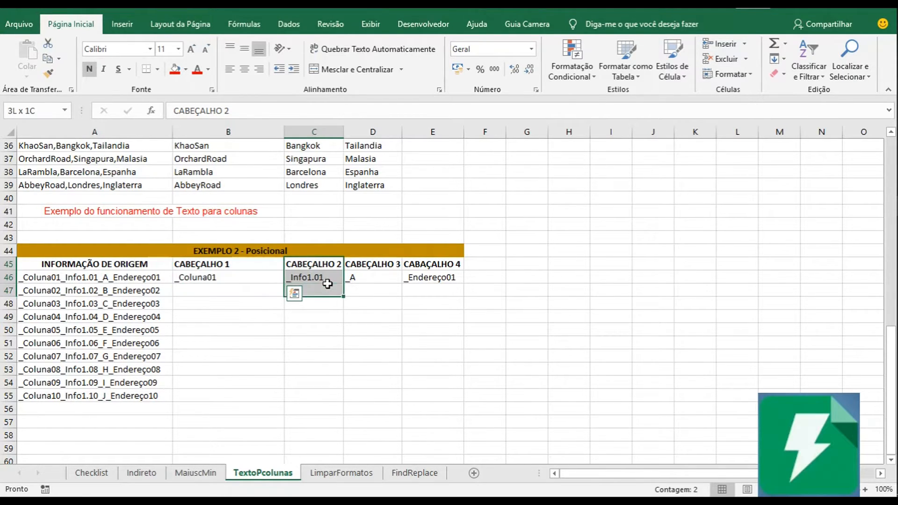
pyautogui.click(312, 276)
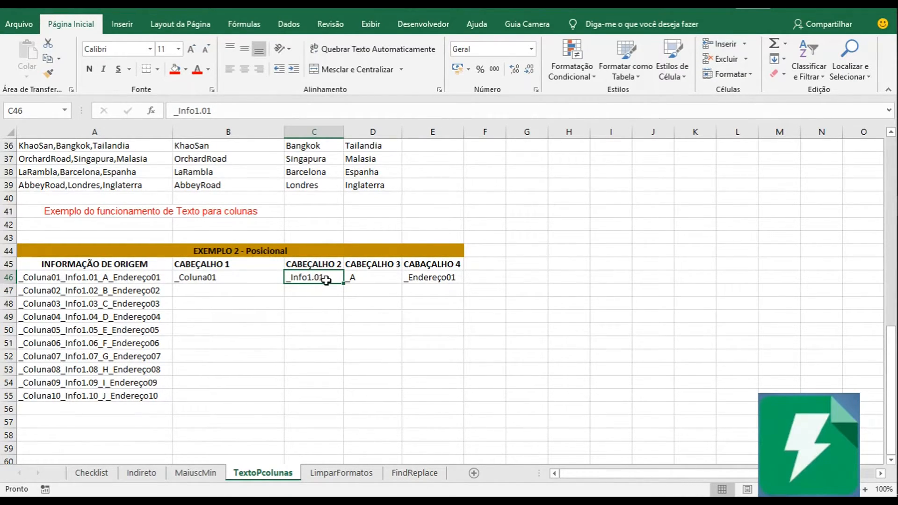
pyautogui.moveTo(321, 265); pyautogui.dragTo(321, 275)
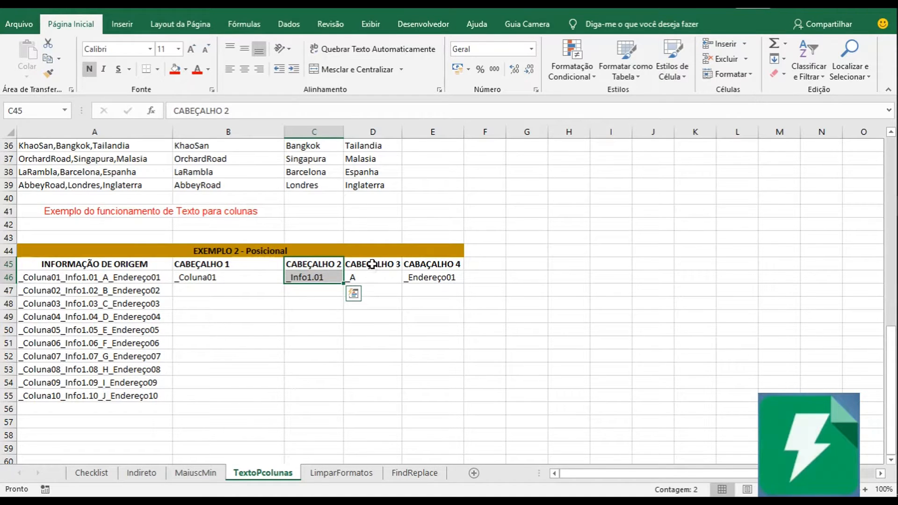
pyautogui.click(364, 277)
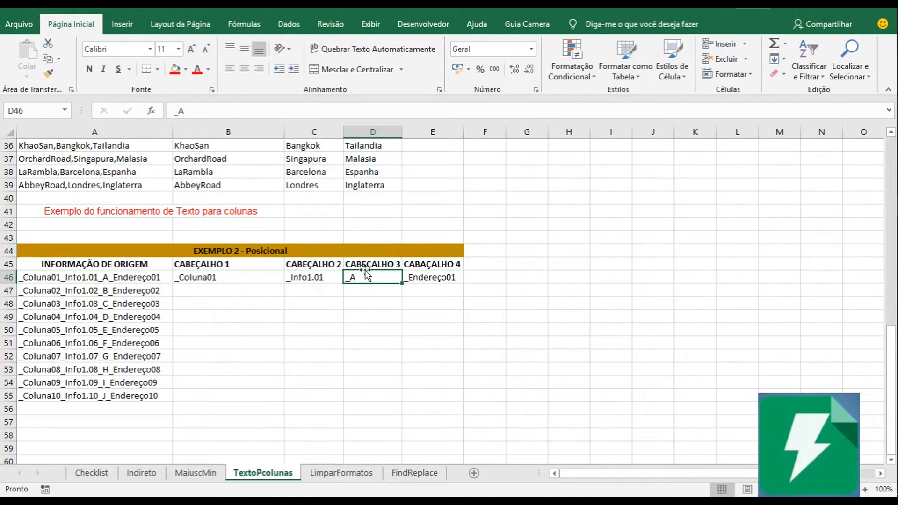
pyautogui.moveTo(365, 265); pyautogui.dragTo(365, 282)
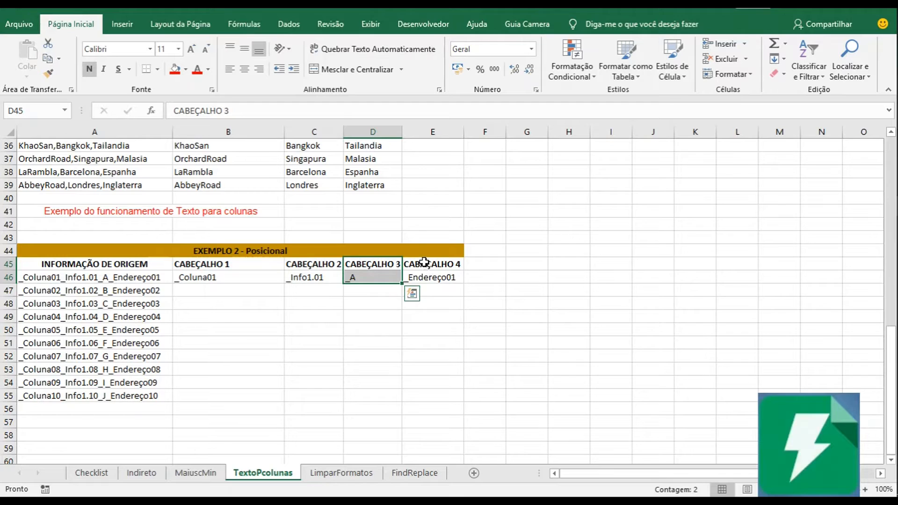
pyautogui.moveTo(426, 264); pyautogui.dragTo(438, 288)
pyautogui.click(430, 276)
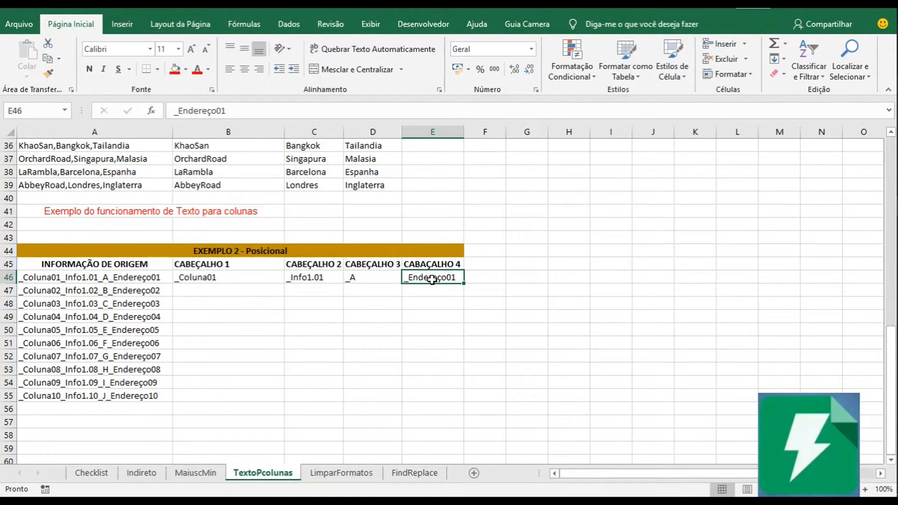
# Correct the misspelled header in E45 to CABEÇALHO 4.
pyautogui.click(428, 264)
pyautogui.doubleClick(428, 263)
pyautogui.press('BackSpace')
pyautogui.write('e')
pyautogui.press('BackSpace')
pyautogui.write('E')
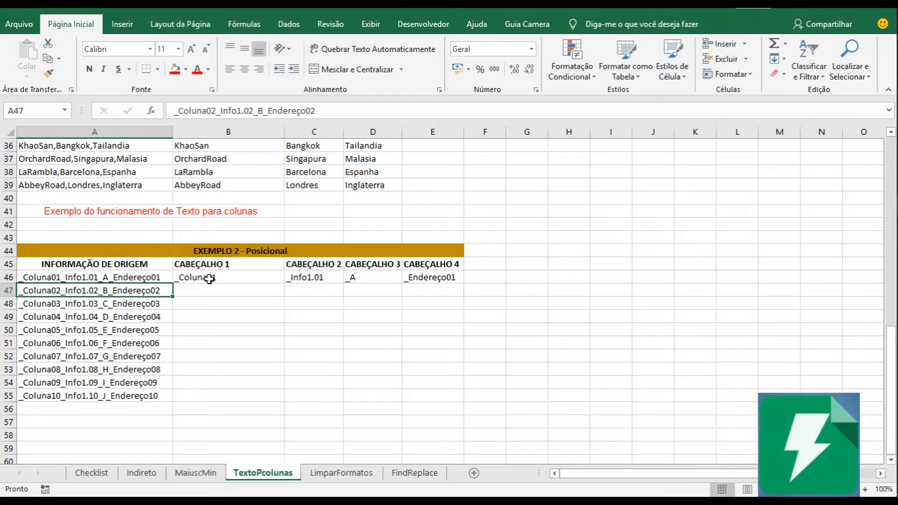
# Start Text to Columns on cell A47 with Largura fixa as the original data type.
pyautogui.click(130, 30)
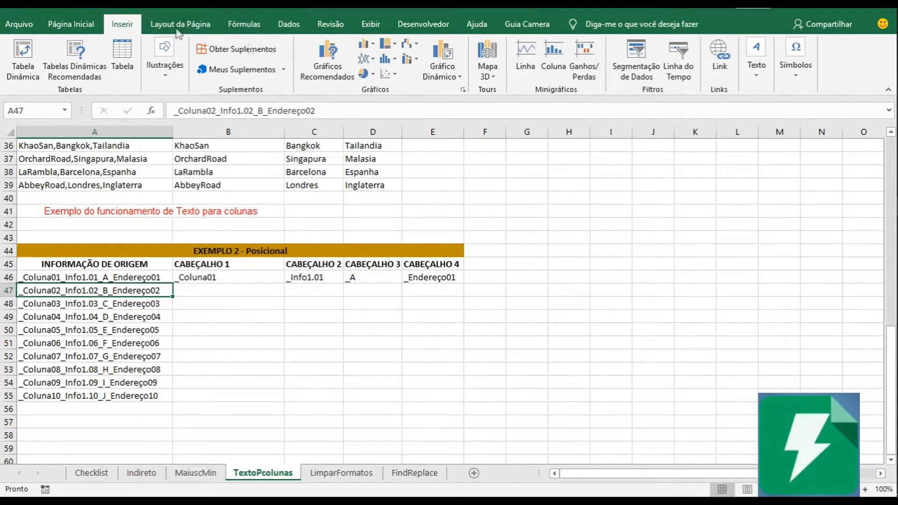
pyautogui.click(289, 23)
pyautogui.click(467, 77)
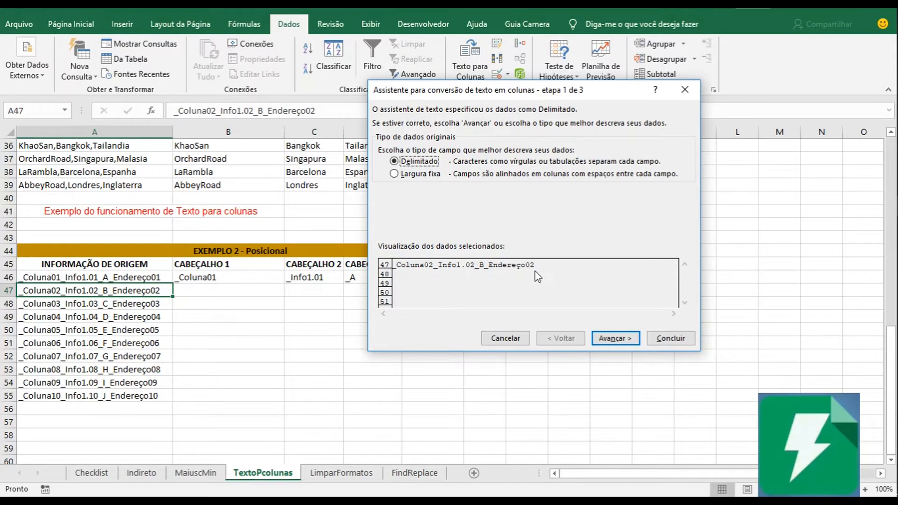
pyautogui.click(427, 174)
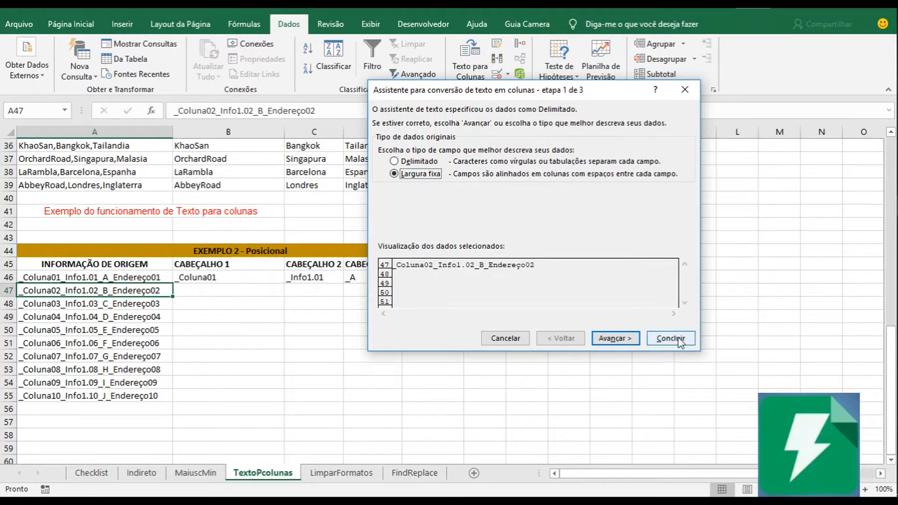
pyautogui.click(612, 338)
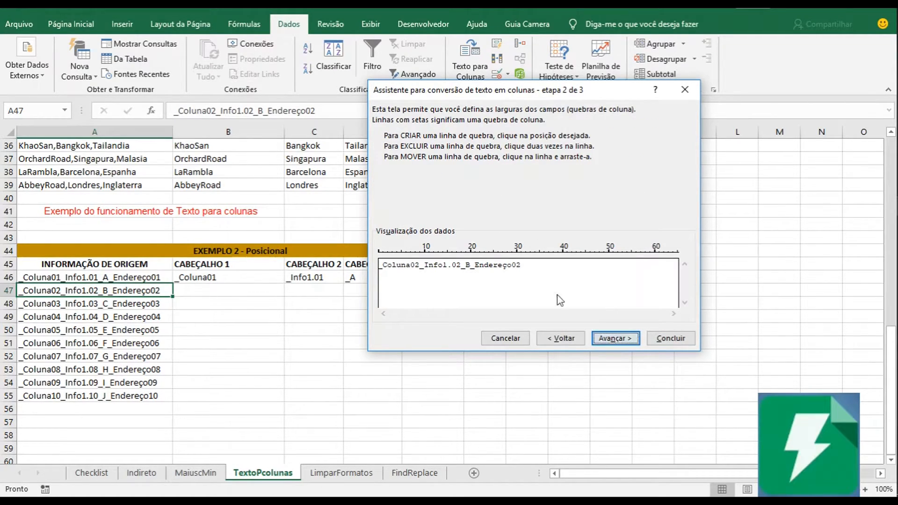
# Place column breaks after _Coluna02, _Info1.02, _B and _Endereço02 in the data preview, and accept them.
pyautogui.click(421, 282)
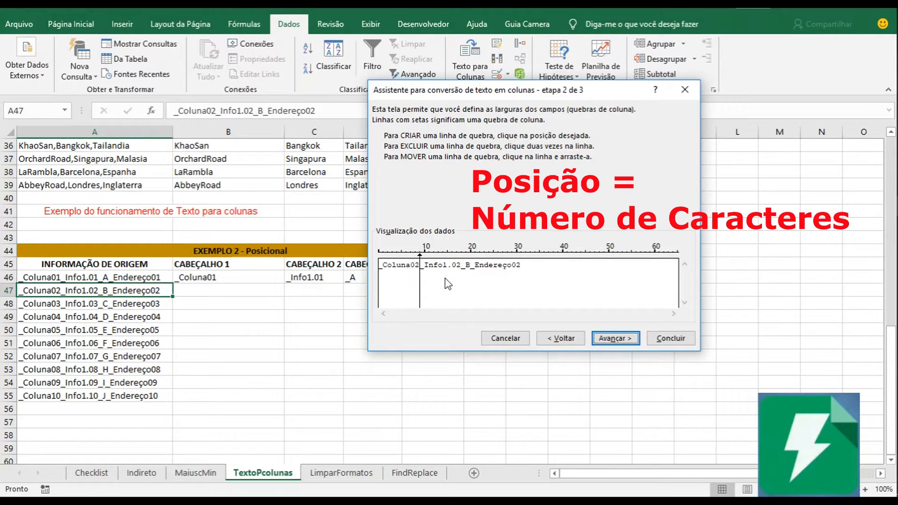
pyautogui.click(460, 276)
pyautogui.click(471, 276)
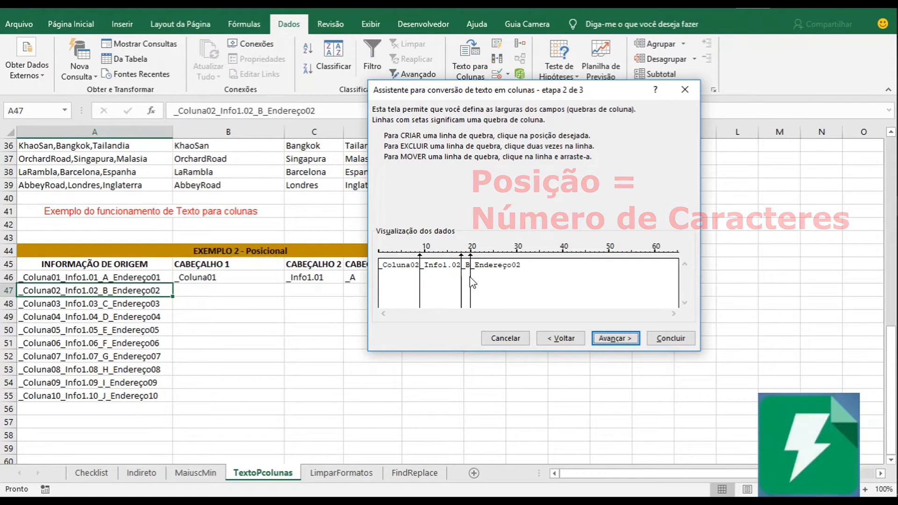
pyautogui.click(521, 271)
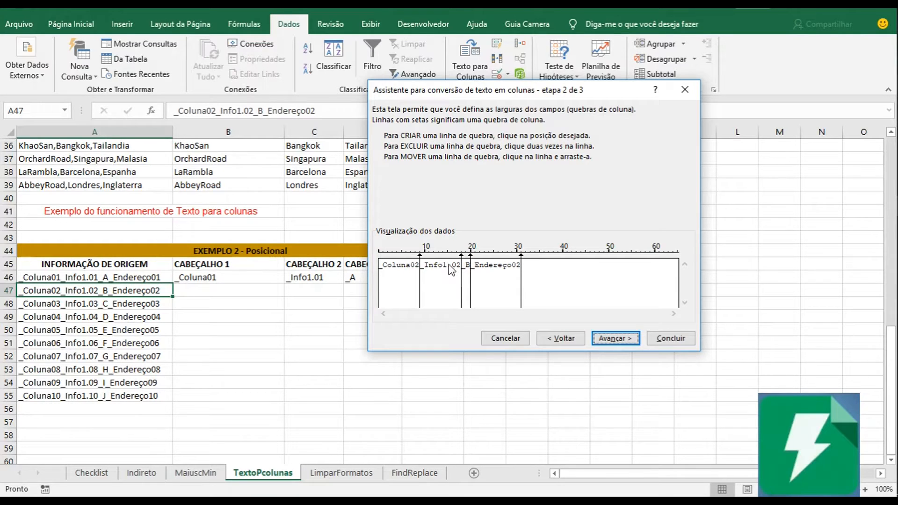
pyautogui.click(615, 338)
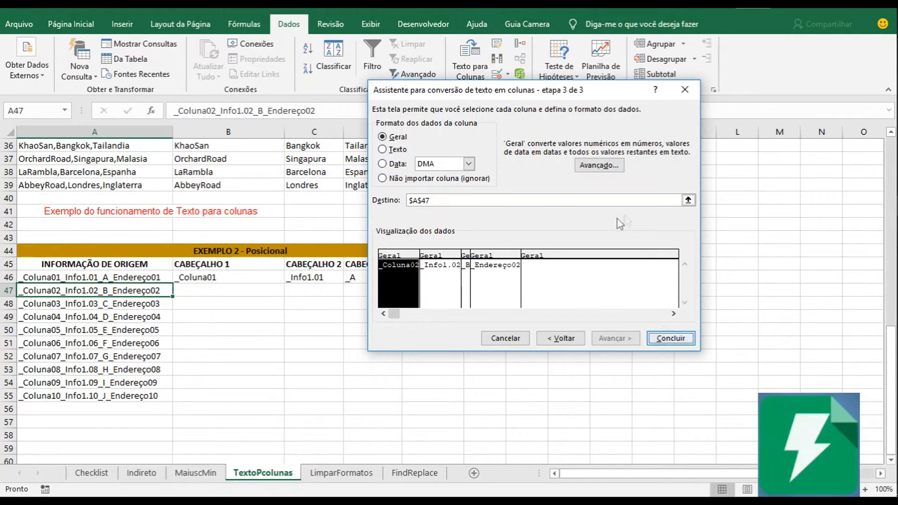
# Set the destination to $B$47 and finish the fixed-width conversion of A47.
pyautogui.click(688, 200)
pyautogui.click(206, 289)
pyautogui.press('Return')
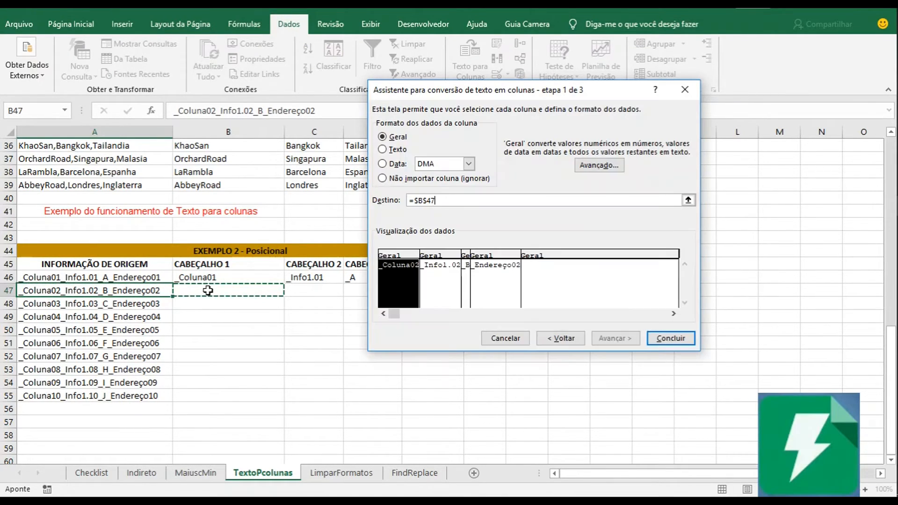
pyautogui.click(673, 338)
pyautogui.click(354, 322)
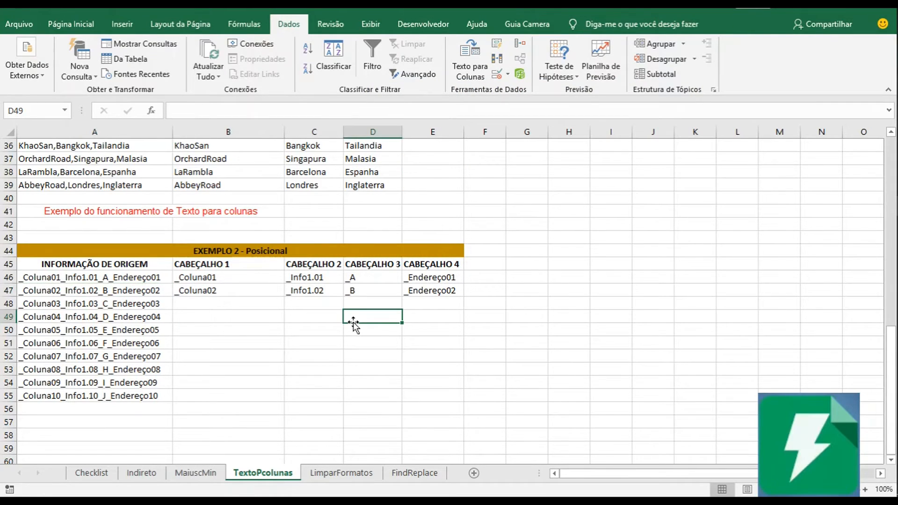
# Fill the CABEÇALHO 1 values in B46:B47 with standard yellow.
pyautogui.click(240, 315)
pyautogui.click(235, 307)
pyautogui.click(226, 279)
pyautogui.click(233, 288)
pyautogui.moveTo(229, 278); pyautogui.dragTo(237, 291)
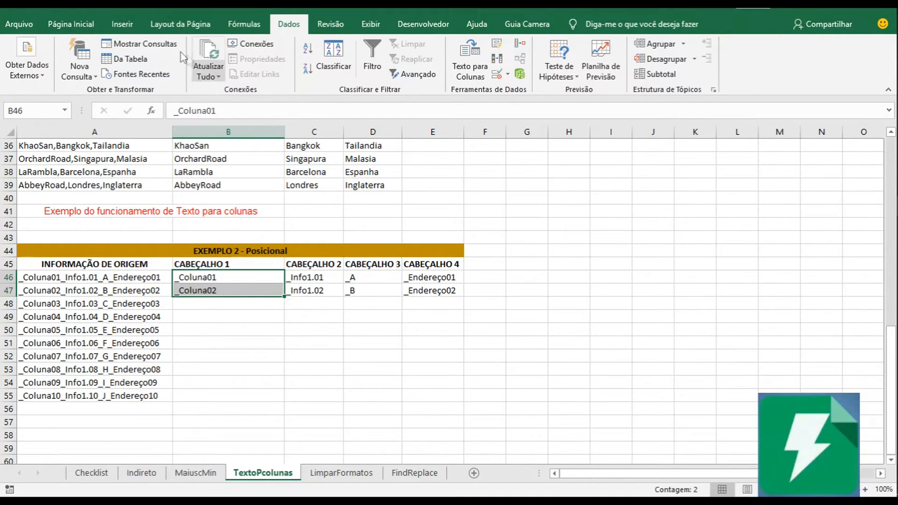
pyautogui.click(65, 24)
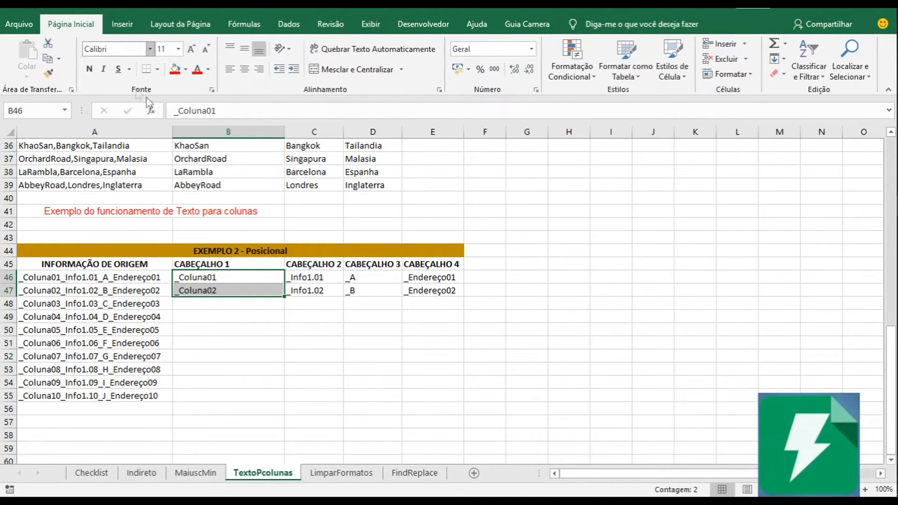
pyautogui.click(185, 69)
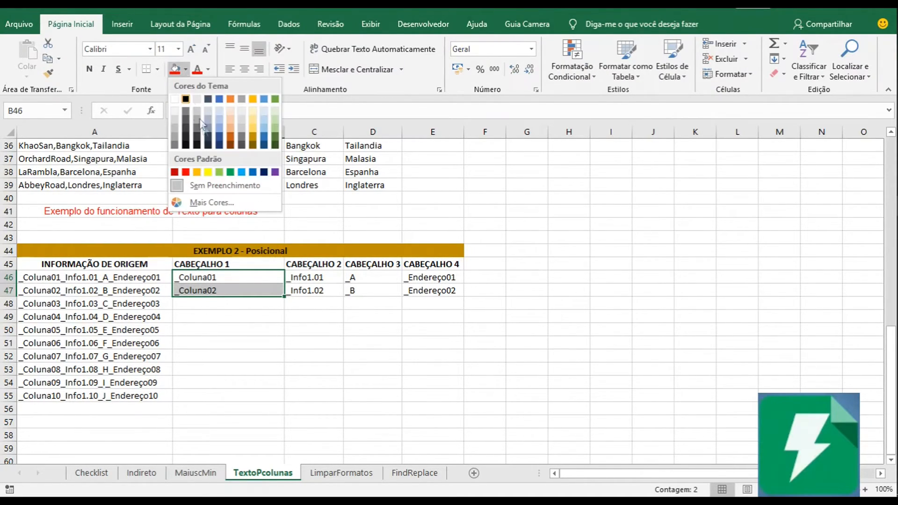
pyautogui.click(209, 173)
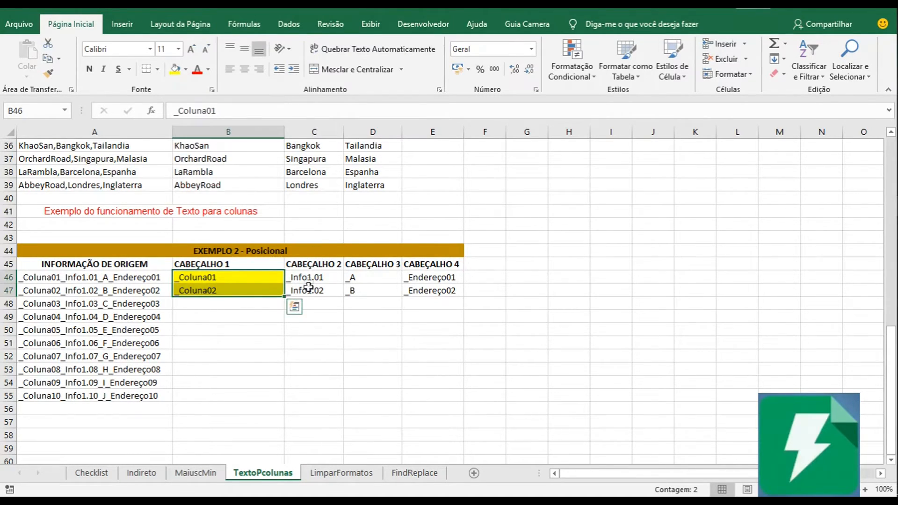
# Increase the font size of the CABEÇALHO 2 values in C46:C47 to 12.
pyautogui.click(308, 288)
pyautogui.moveTo(314, 279); pyautogui.dragTo(315, 287)
pyautogui.click(191, 49)
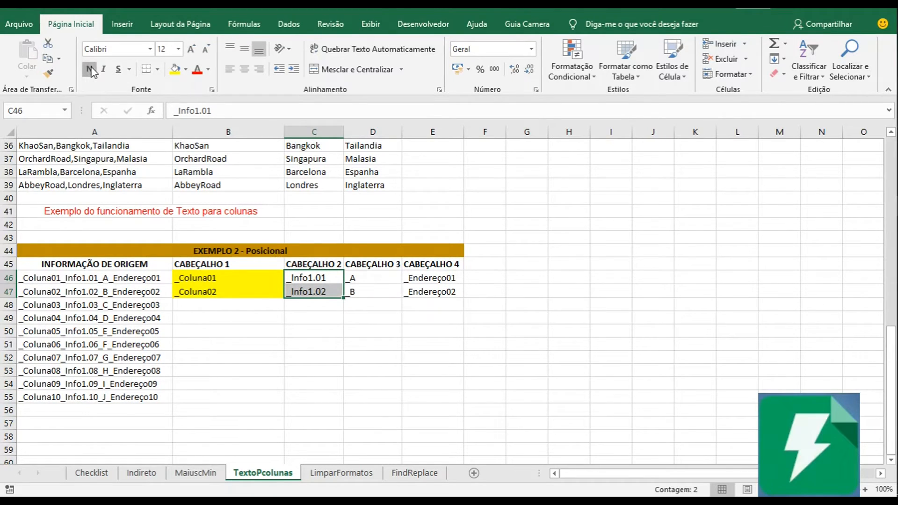
# Make the CABEÇALHO 2 values in C46:C47 bold.
pyautogui.click(90, 70)
pyautogui.moveTo(365, 279); pyautogui.dragTo(370, 292)
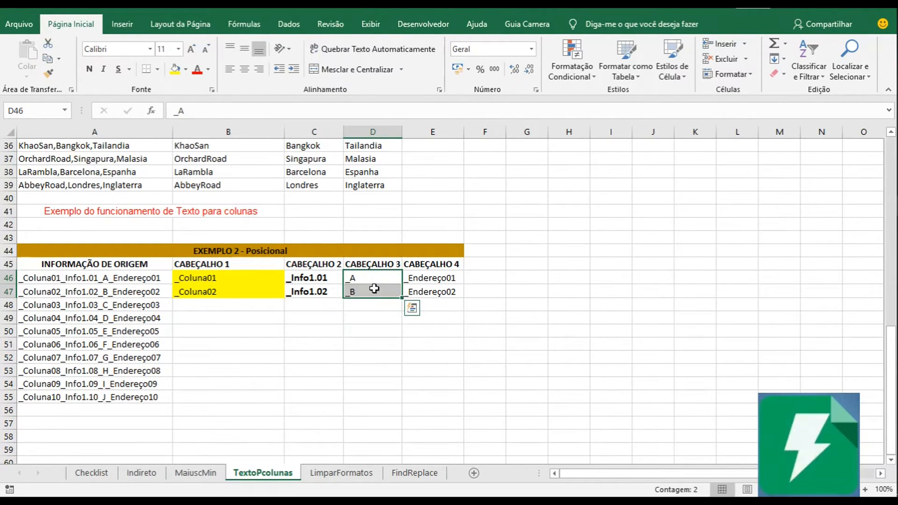
pyautogui.moveTo(435, 279); pyautogui.dragTo(444, 290)
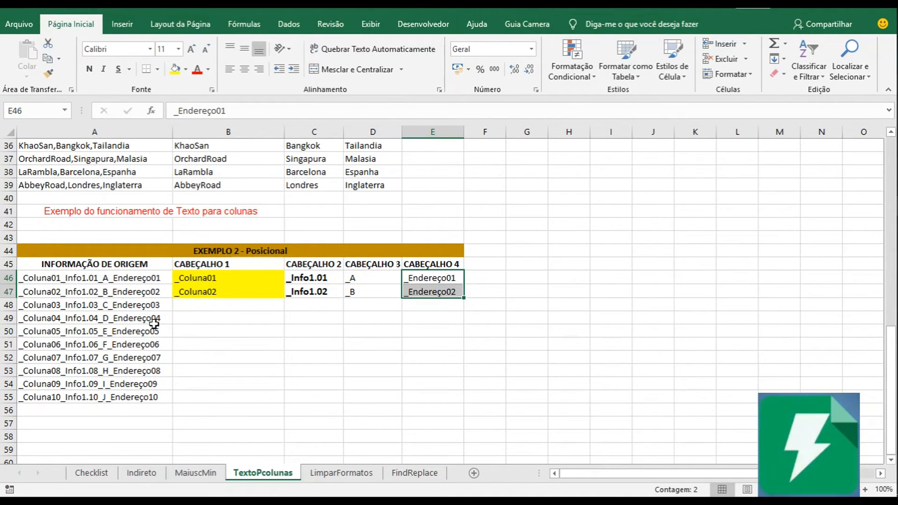
# Compare the unsplit source rows A48:A55 with the split and formatted values in rows 46 and 47.
pyautogui.moveTo(136, 310); pyautogui.dragTo(164, 346)
pyautogui.click(104, 307)
pyautogui.moveTo(113, 304); pyautogui.dragTo(134, 396)
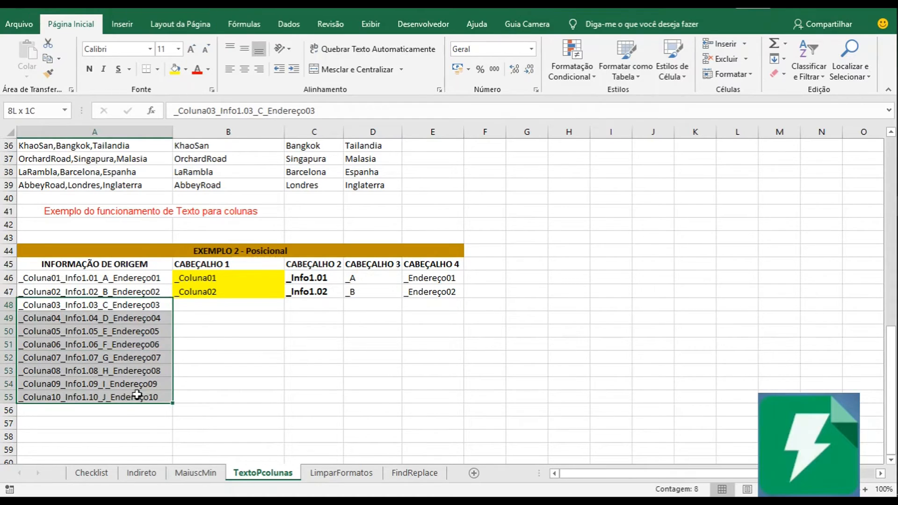
pyautogui.moveTo(144, 308); pyautogui.dragTo(157, 397)
pyautogui.click(240, 290)
pyautogui.click(321, 290)
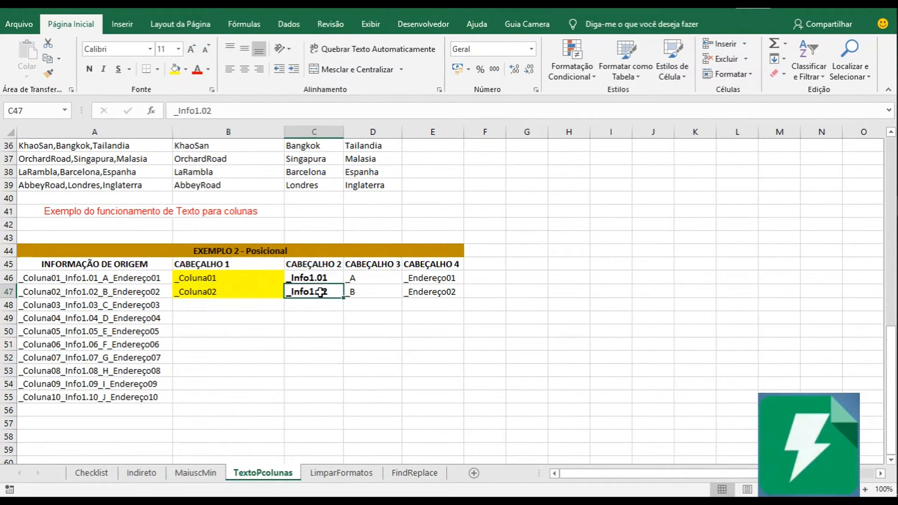
pyautogui.click(315, 278)
pyautogui.click(362, 281)
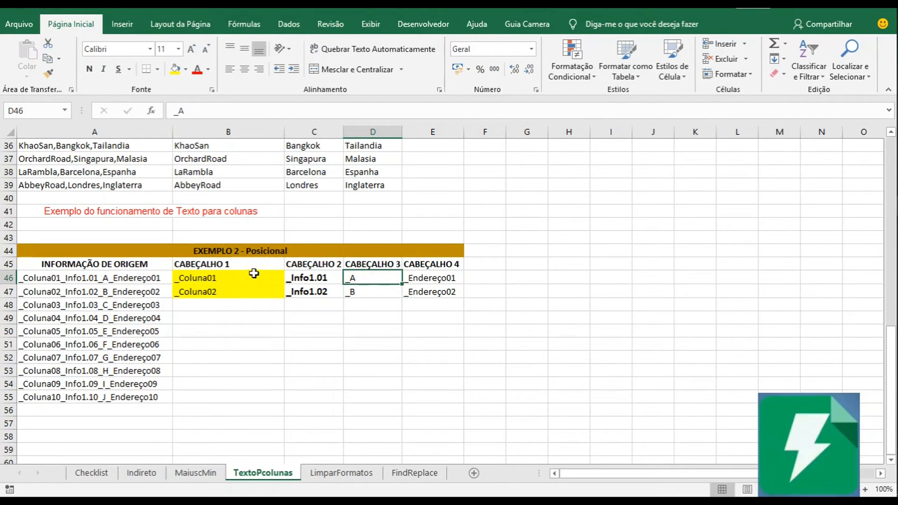
# Narrow column B so it fits closer to the CABEÇALHO 1 values.
pyautogui.moveTo(285, 136); pyautogui.dragTo(248, 135)
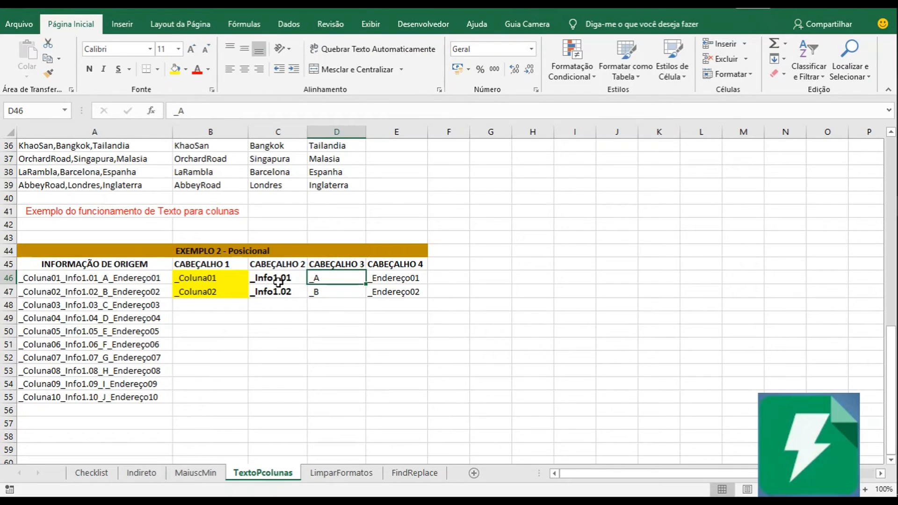
pyautogui.click(199, 280)
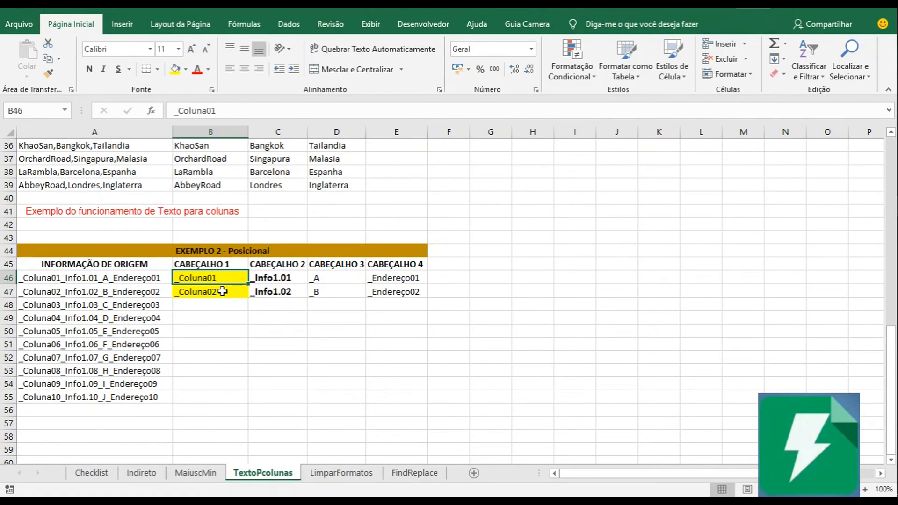
# Start a Text to Columns conversion of A48:A55 with Largura fixa as the data type.
pyautogui.moveTo(117, 307); pyautogui.dragTo(128, 396)
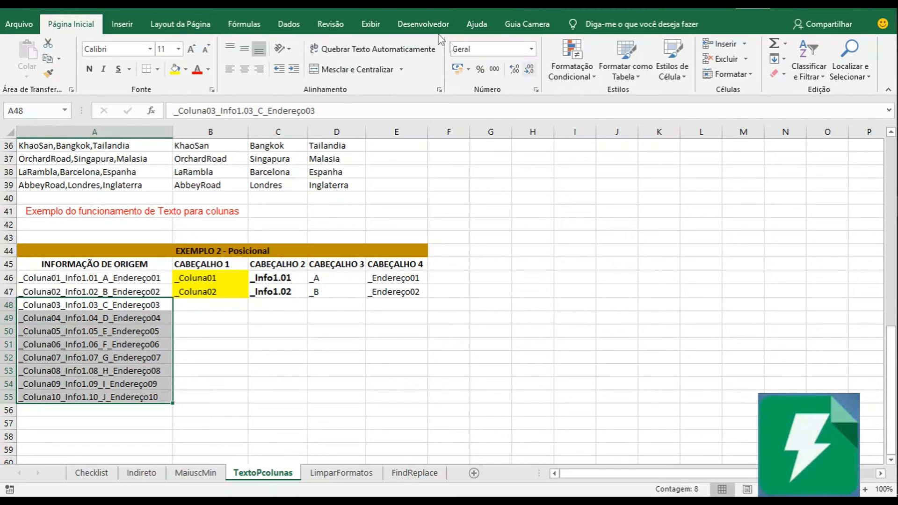
pyautogui.click(290, 20)
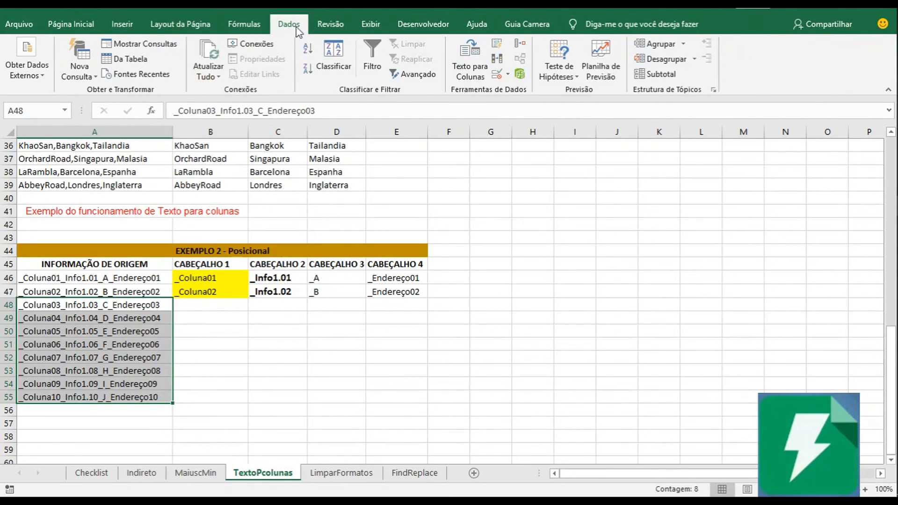
pyautogui.click(469, 60)
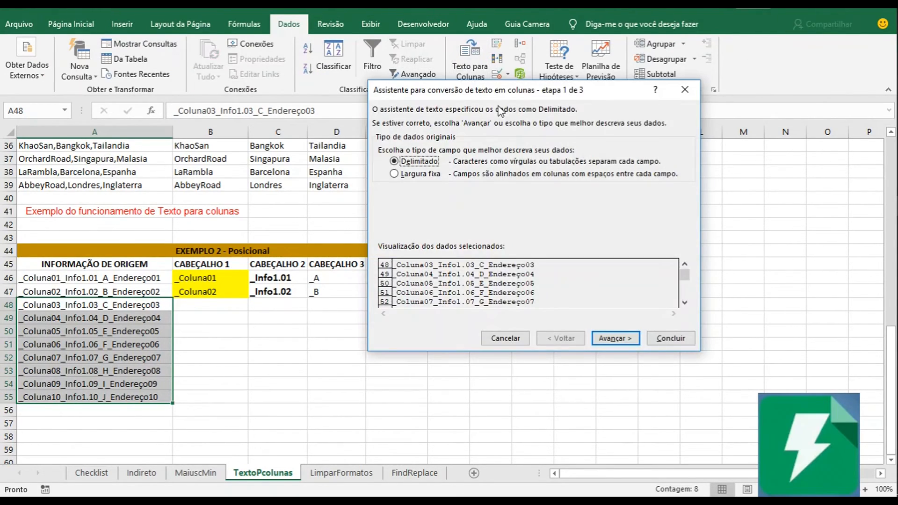
pyautogui.click(414, 174)
pyautogui.click(625, 340)
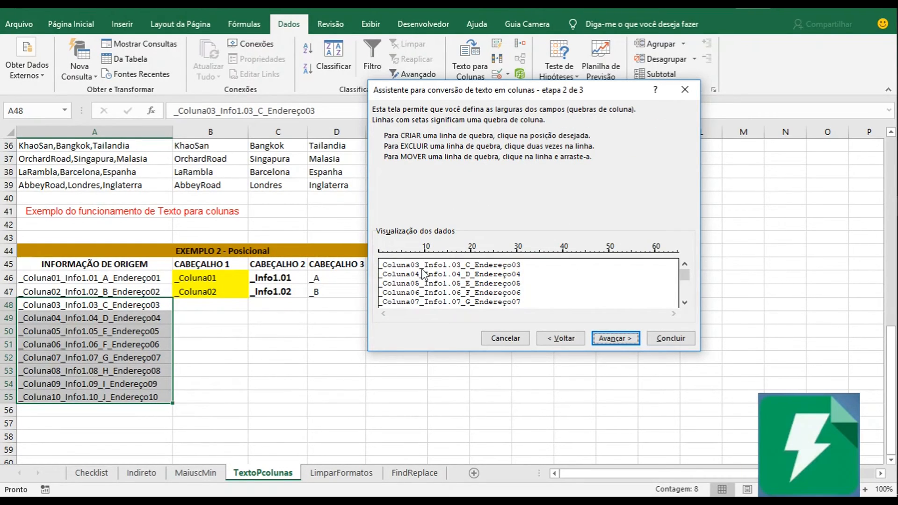
# Place column breaks after _Coluna03, _Info1.03, _C and _Endereço03 in the data preview, and accept them.
pyautogui.click(420, 270)
pyautogui.click(471, 285)
pyautogui.click(615, 339)
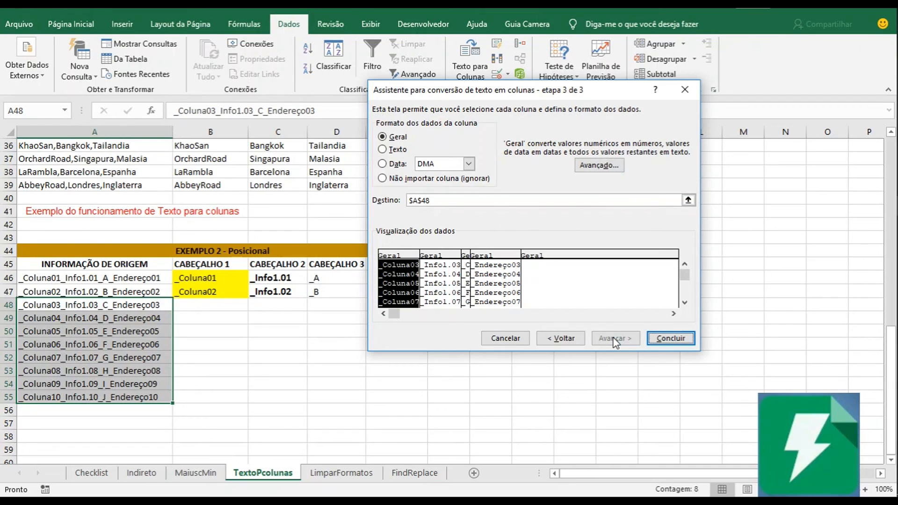
# Set the destination to $B$48 and finish the fixed-width conversion of A48:A55.
pyautogui.click(688, 200)
pyautogui.click(227, 301)
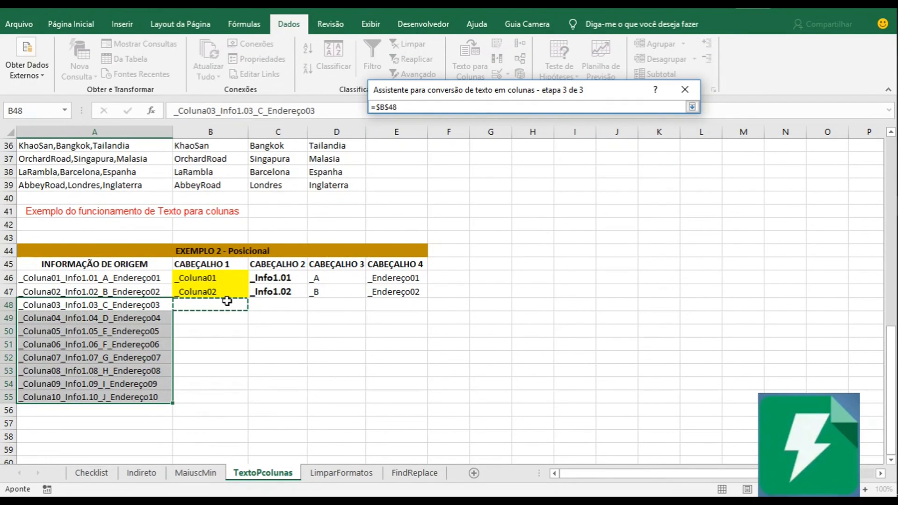
pyautogui.press('Return')
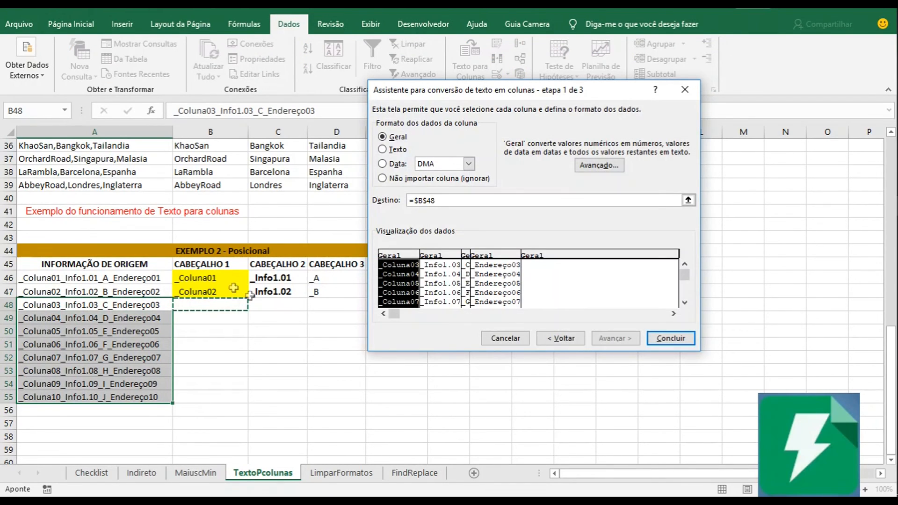
pyautogui.click(668, 338)
pyautogui.click(403, 306)
pyautogui.click(404, 319)
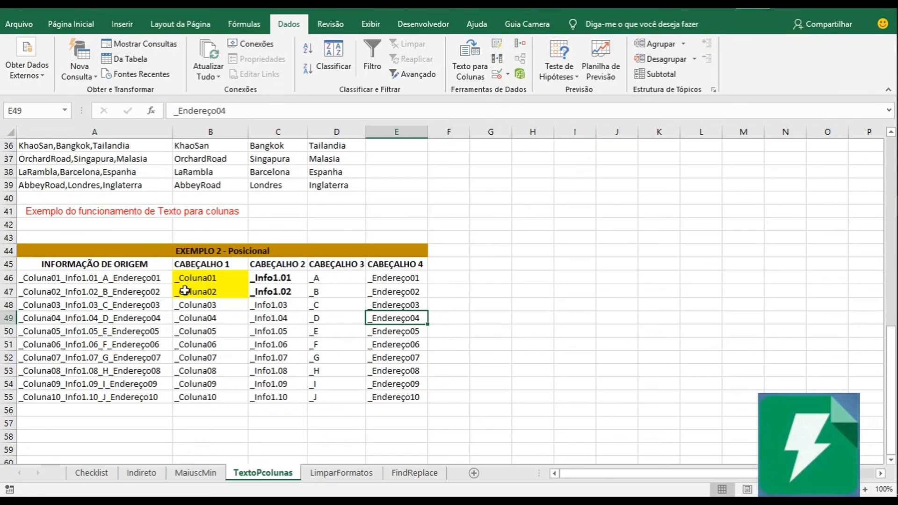
pyautogui.click(219, 279)
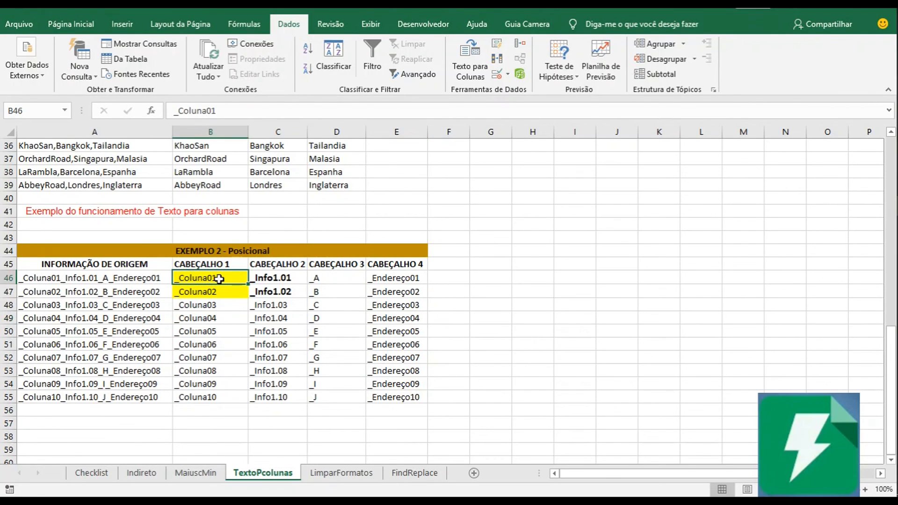